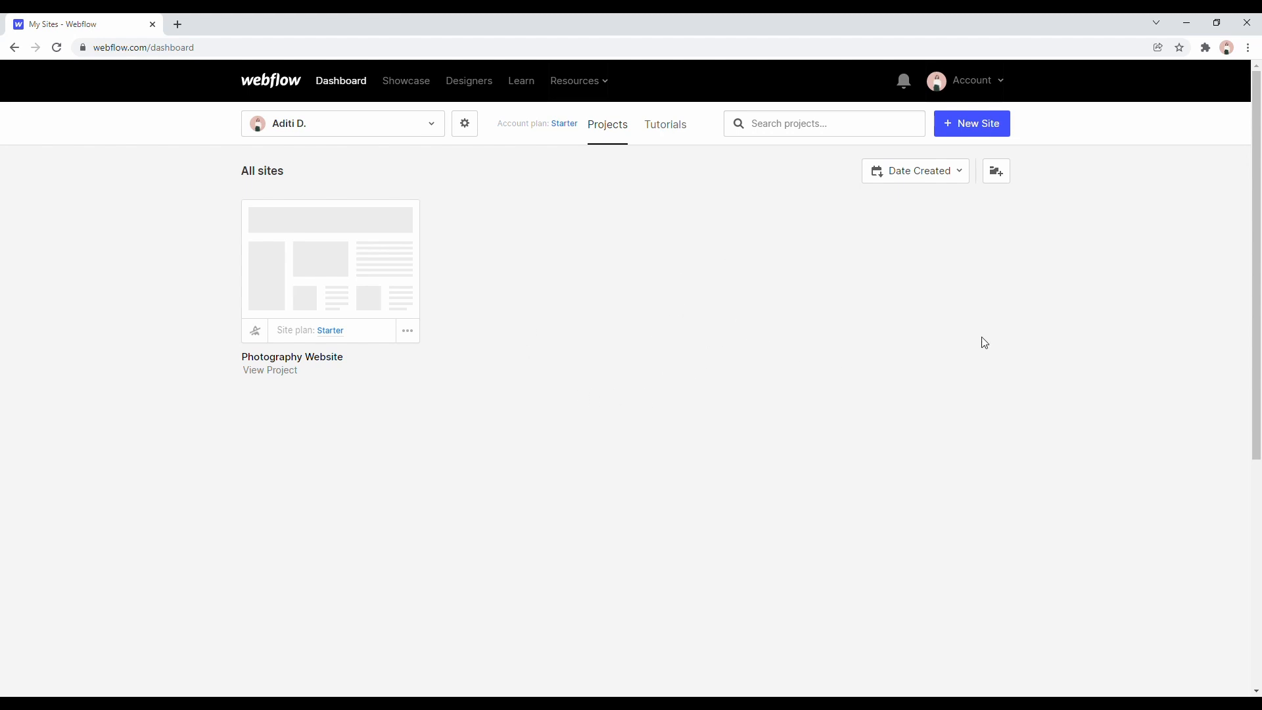
Create a new site from the Blank Site preset and name it portfolio.
{"action": "left_click", "coordinate": [994, 131]}
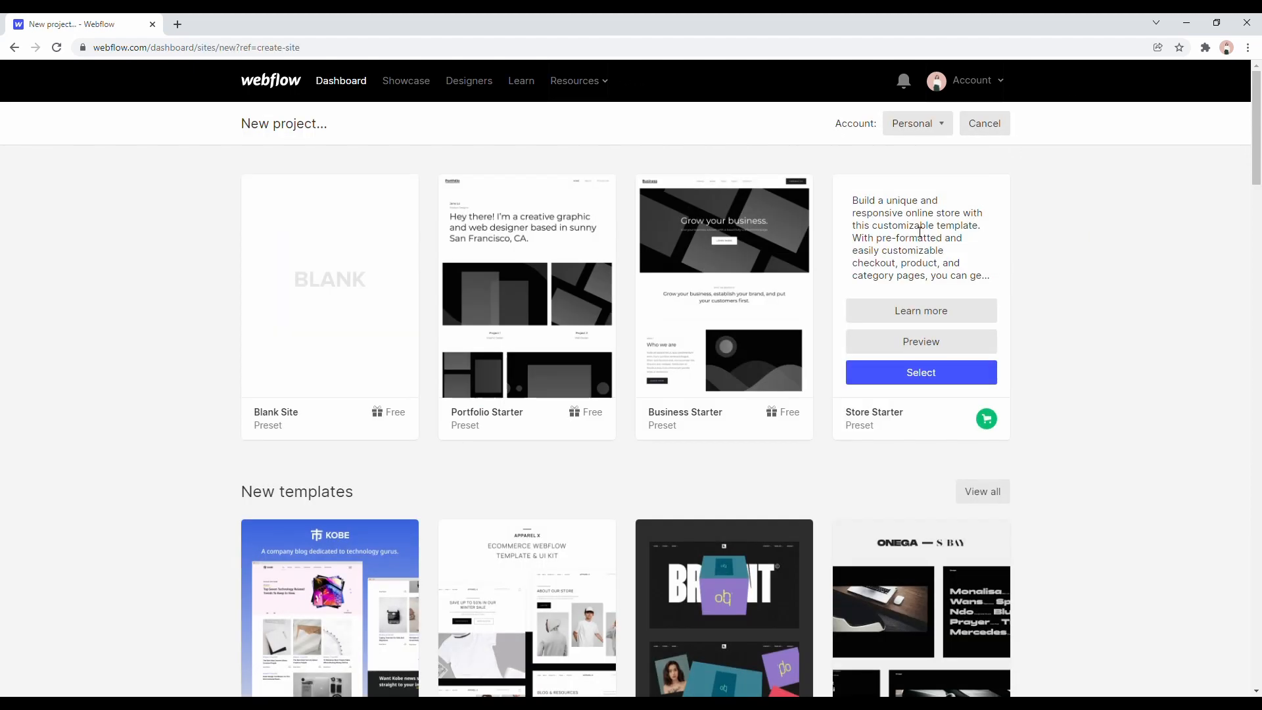
{"action": "scroll", "coordinate": [380, 316], "scroll_direction": "down", "scroll_amount": 3}
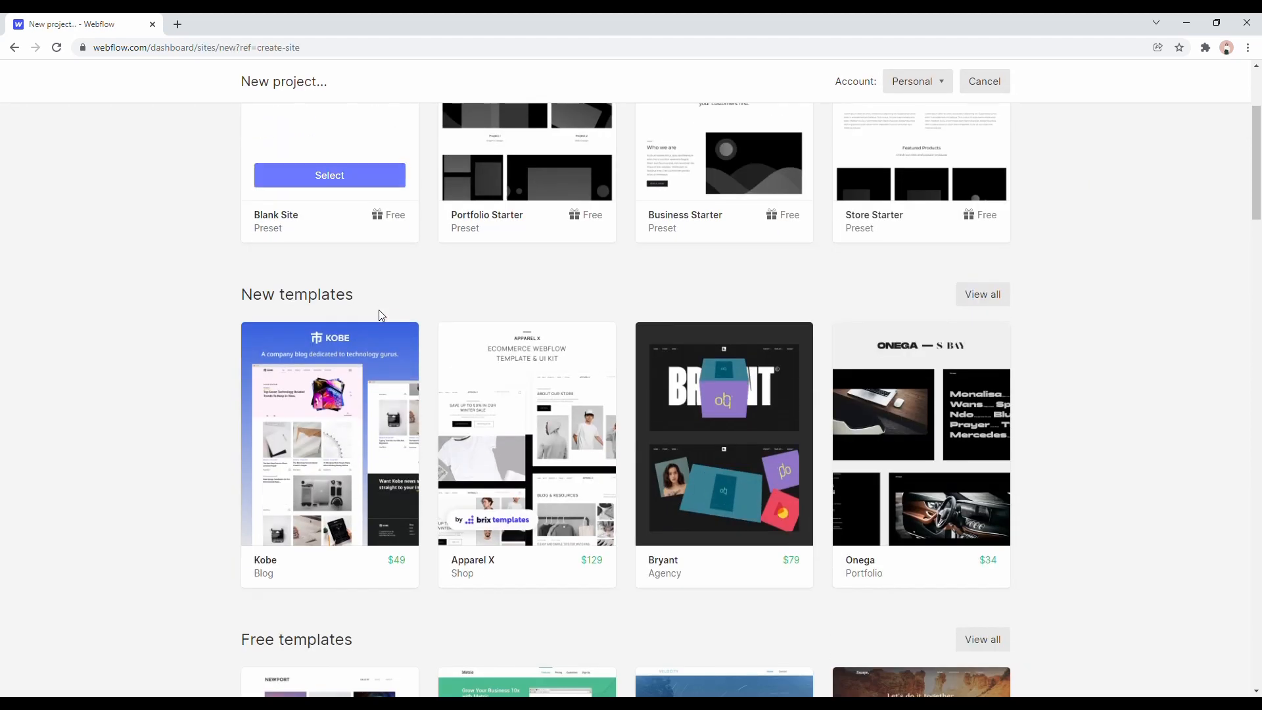
{"action": "scroll", "coordinate": [382, 316], "scroll_direction": "down", "scroll_amount": 6}
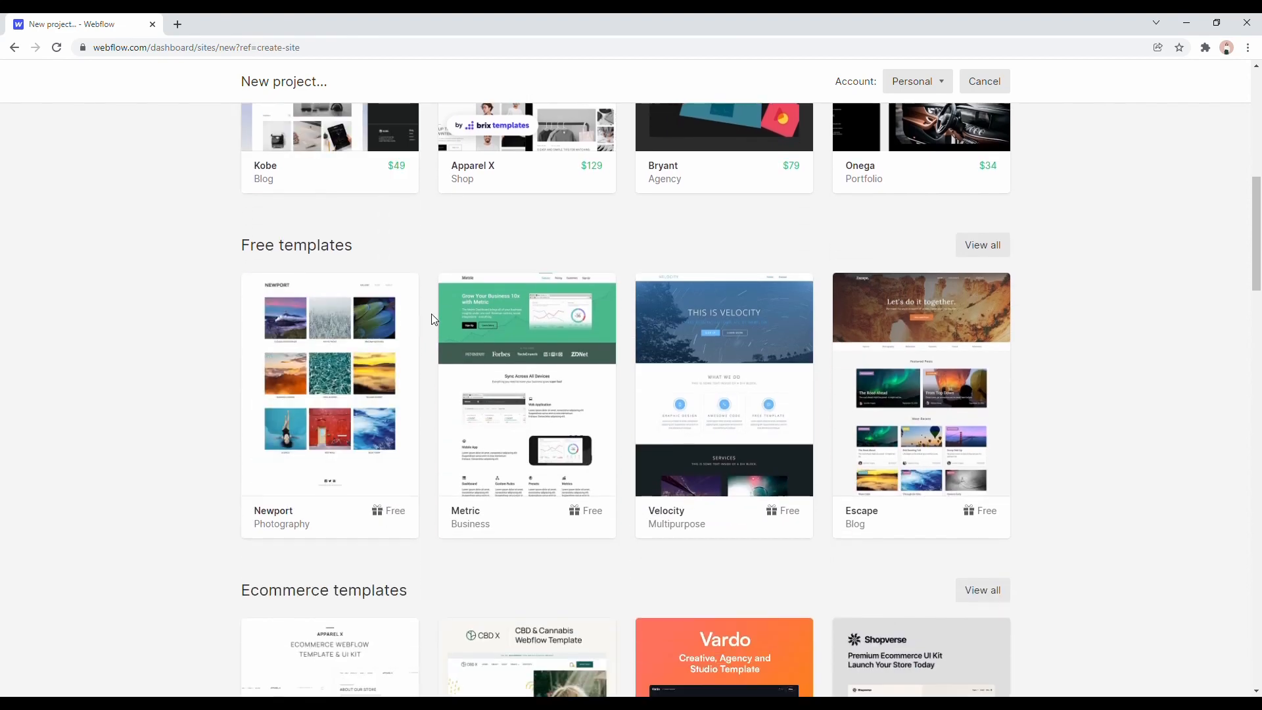
{"action": "mouse_move", "coordinate": [442, 329]}
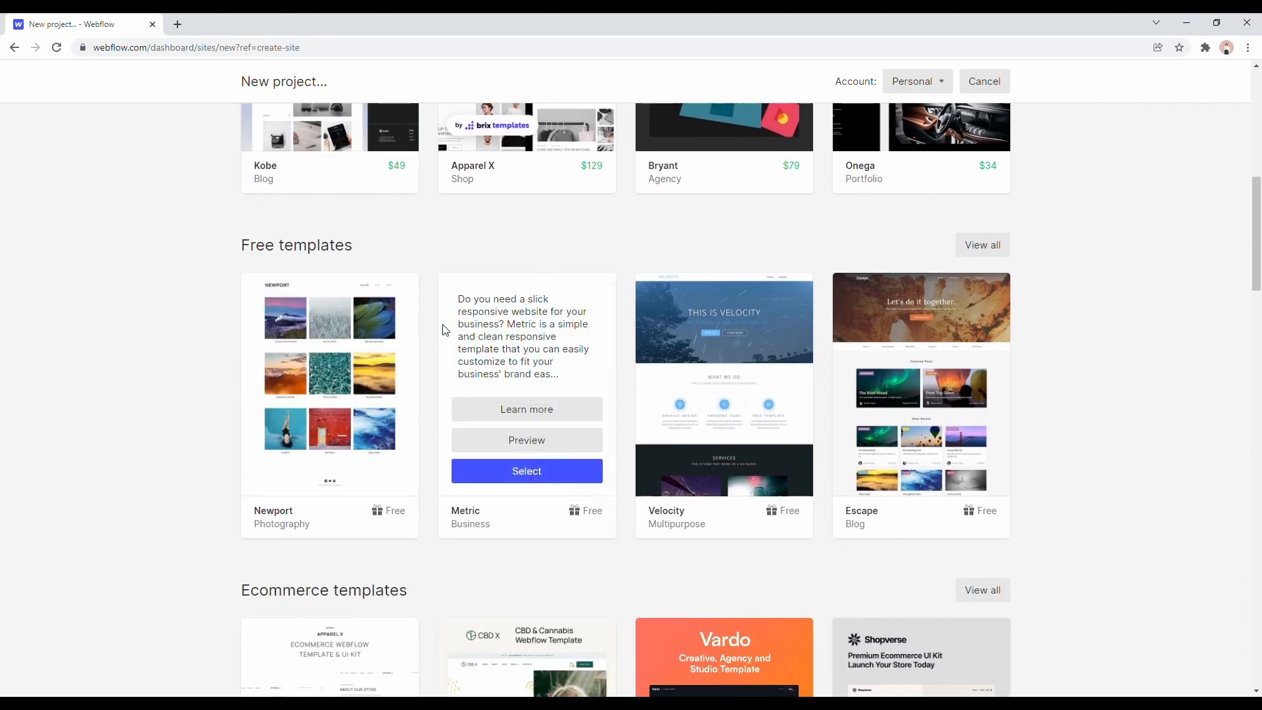
{"action": "scroll", "coordinate": [444, 329], "scroll_direction": "down", "scroll_amount": 3}
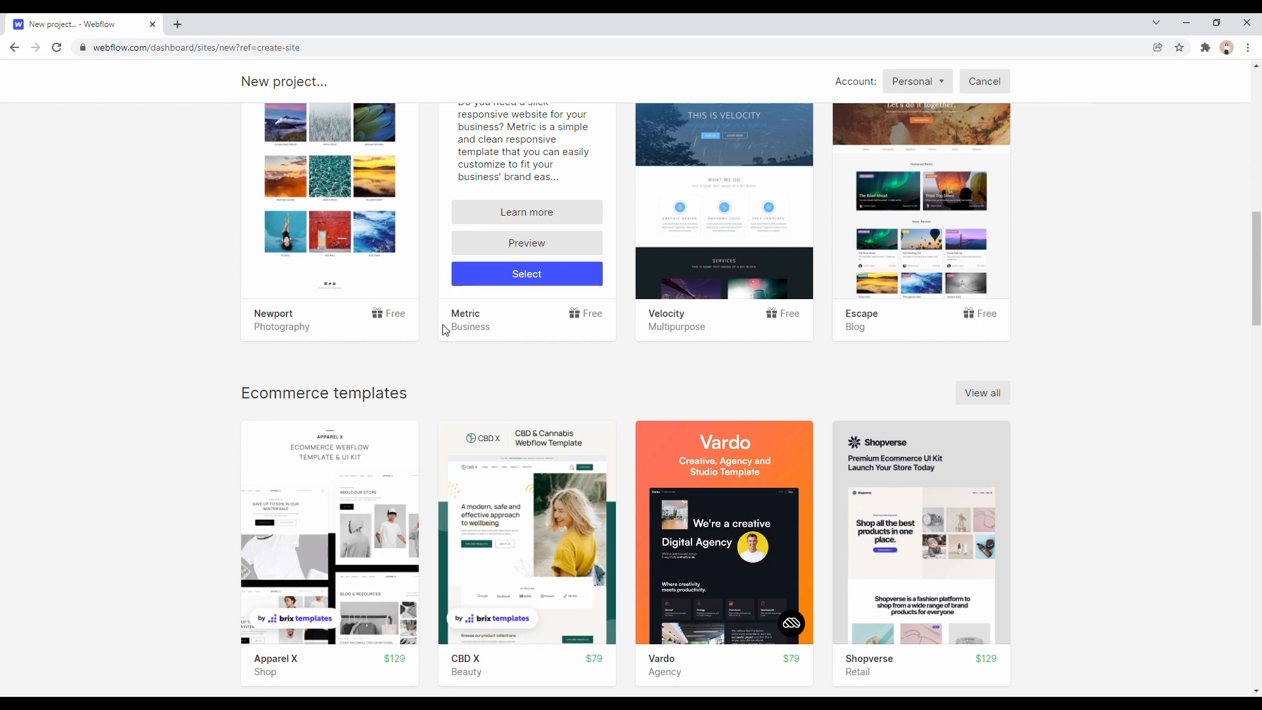
{"action": "scroll", "coordinate": [356, 388], "scroll_direction": "up", "scroll_amount": 10}
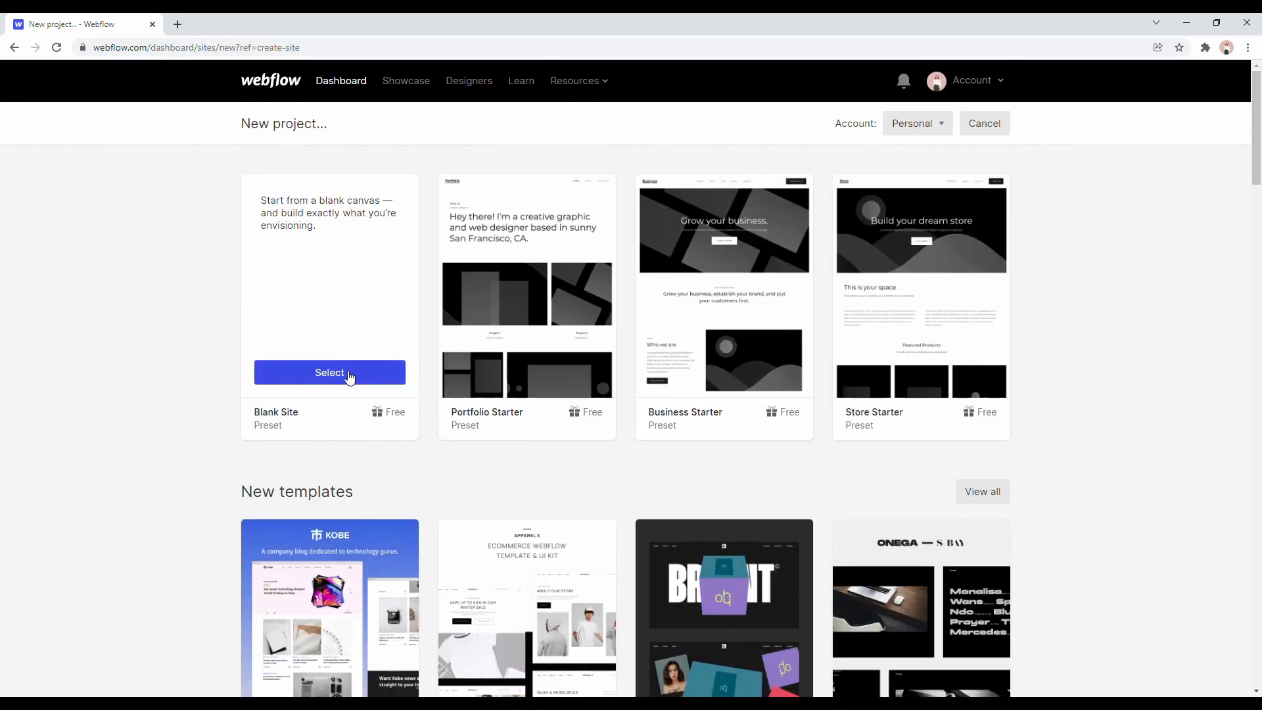
{"action": "left_click", "coordinate": [349, 375]}
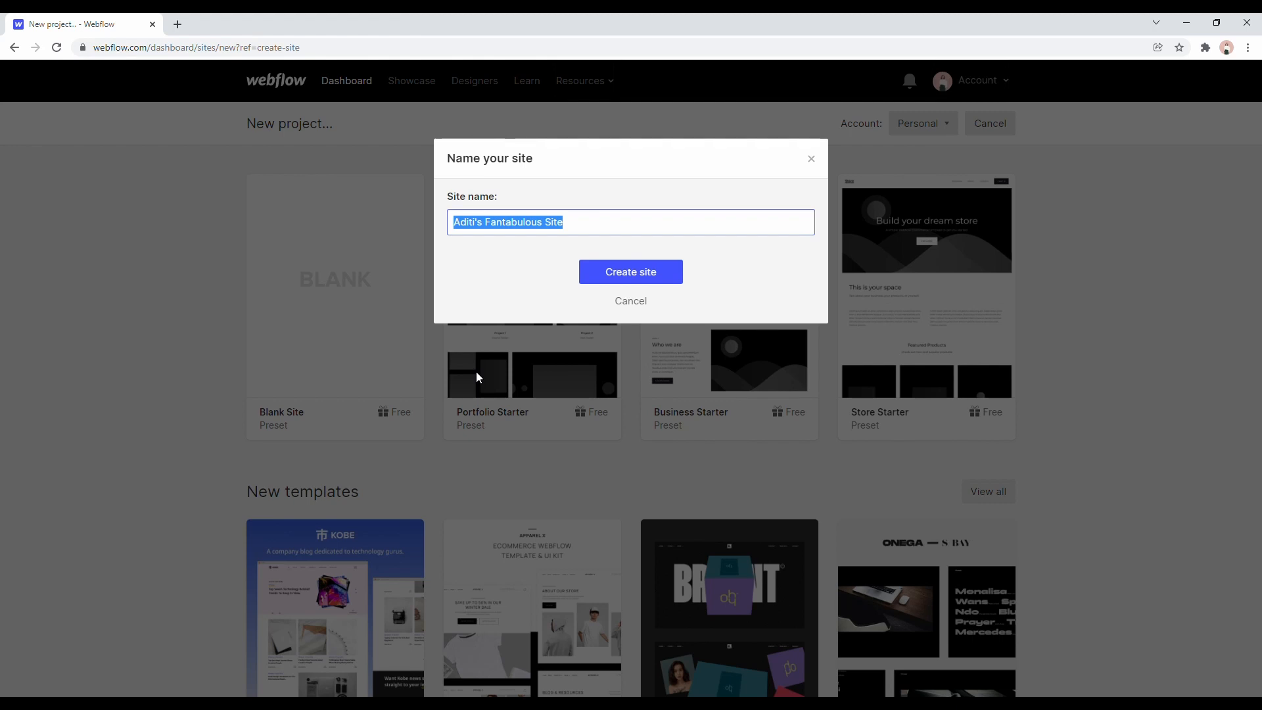
{"action": "type", "text": "portfolio"}
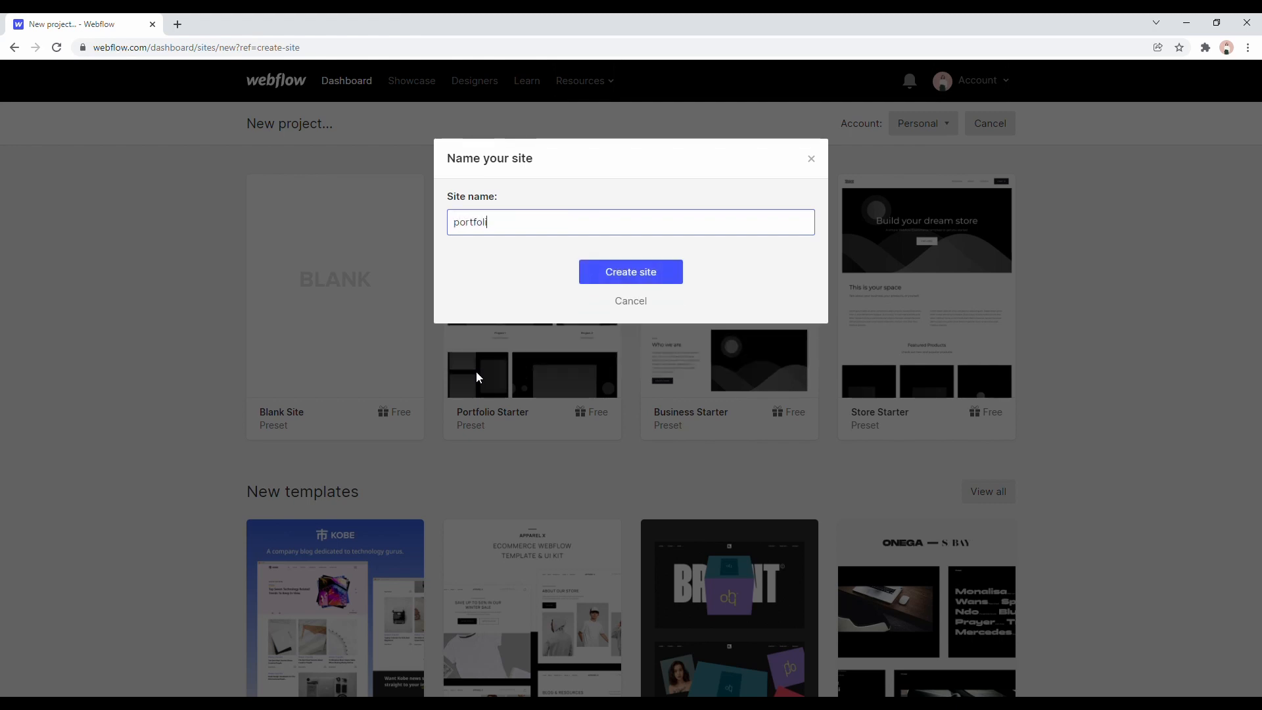
{"action": "left_click", "coordinate": [649, 279]}
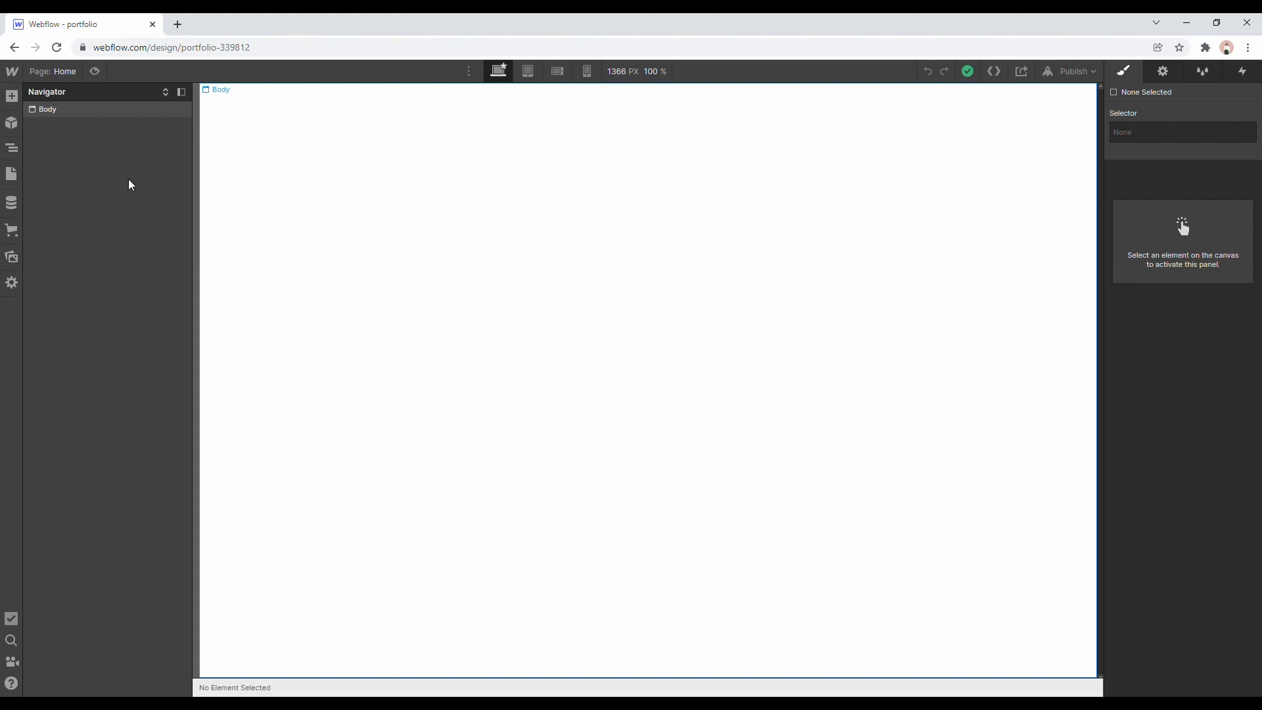
Add a Block Quote to the empty page body and delete it again.
{"action": "left_click", "coordinate": [11, 96]}
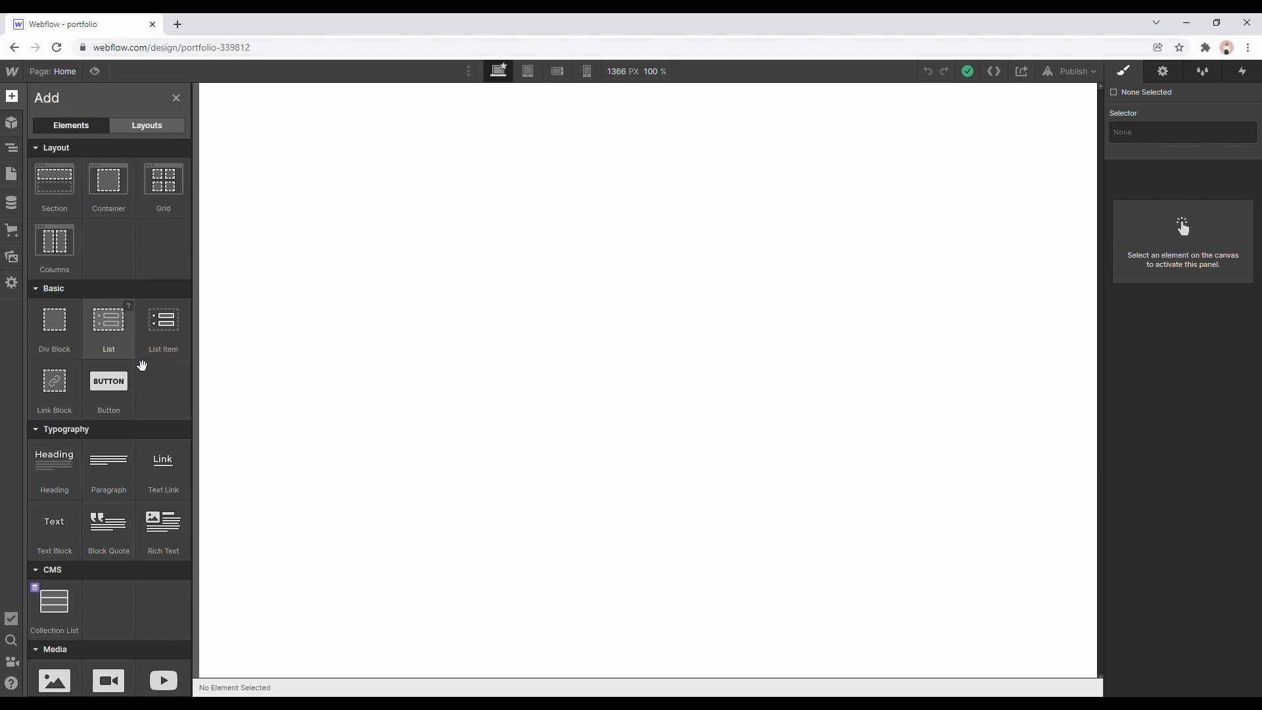
{"action": "left_click_drag", "start_coordinate": [119, 539], "coordinate": [454, 311]}
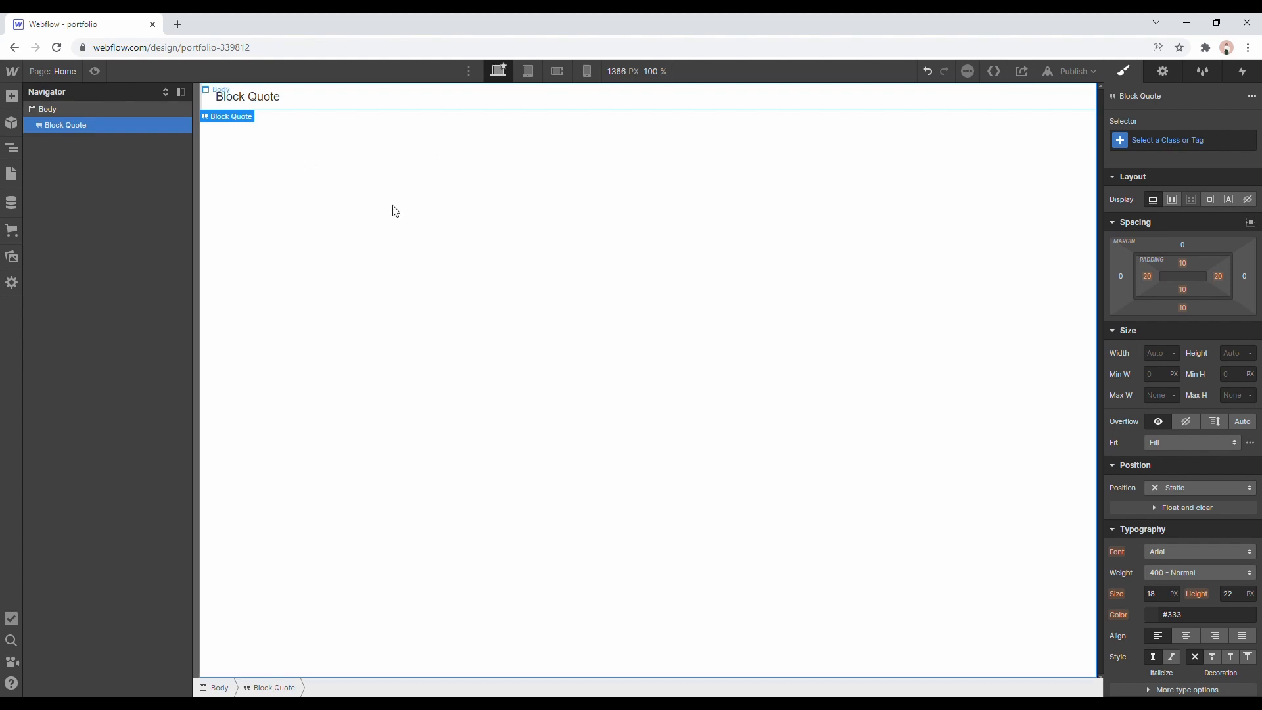
{"action": "key", "text": "Delete"}
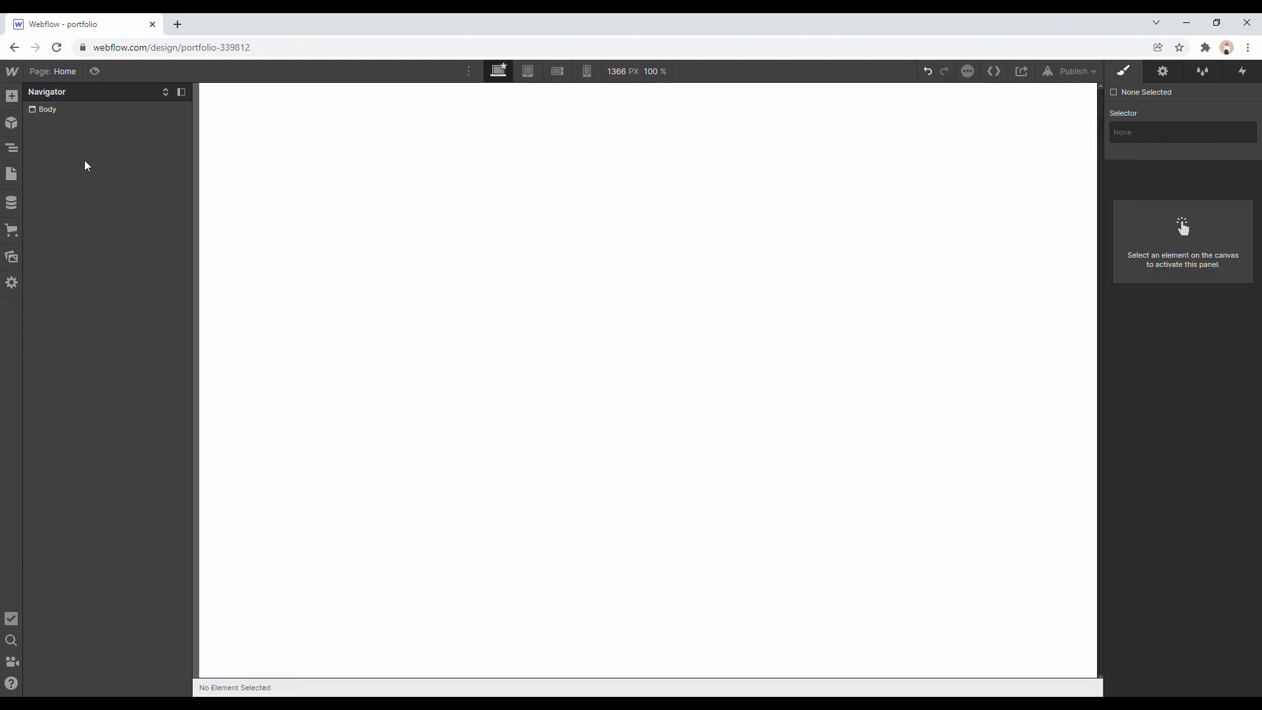
Review the available page elements, the site's symbols and the page's element hierarchy.
{"action": "left_click", "coordinate": [12, 96]}
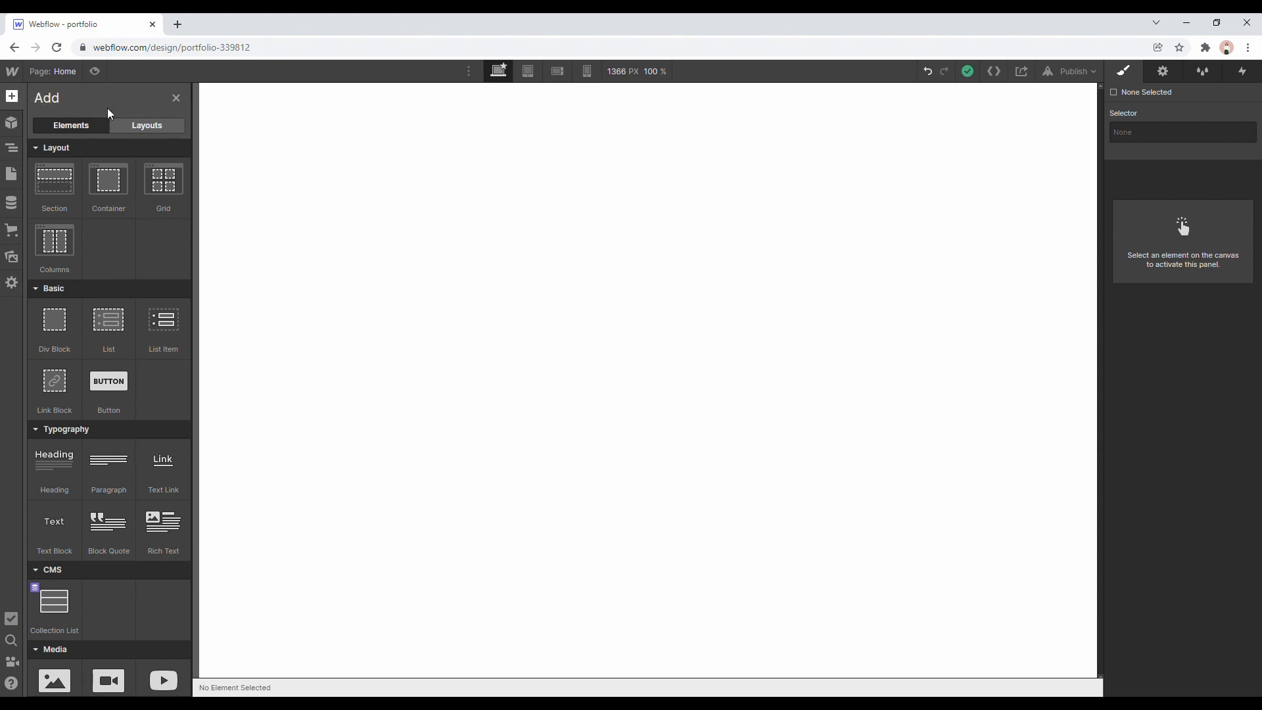
{"action": "scroll", "coordinate": [121, 223], "scroll_direction": "down", "scroll_amount": 9}
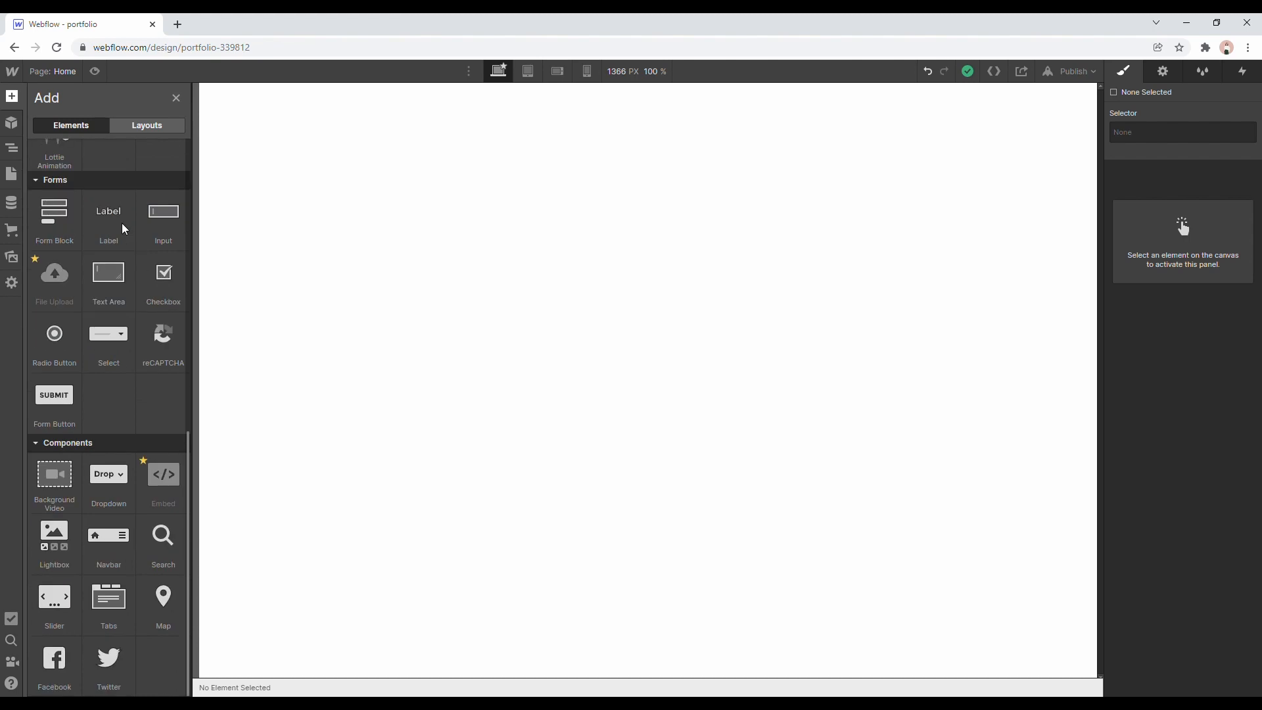
{"action": "scroll", "coordinate": [123, 224], "scroll_direction": "up", "scroll_amount": 9}
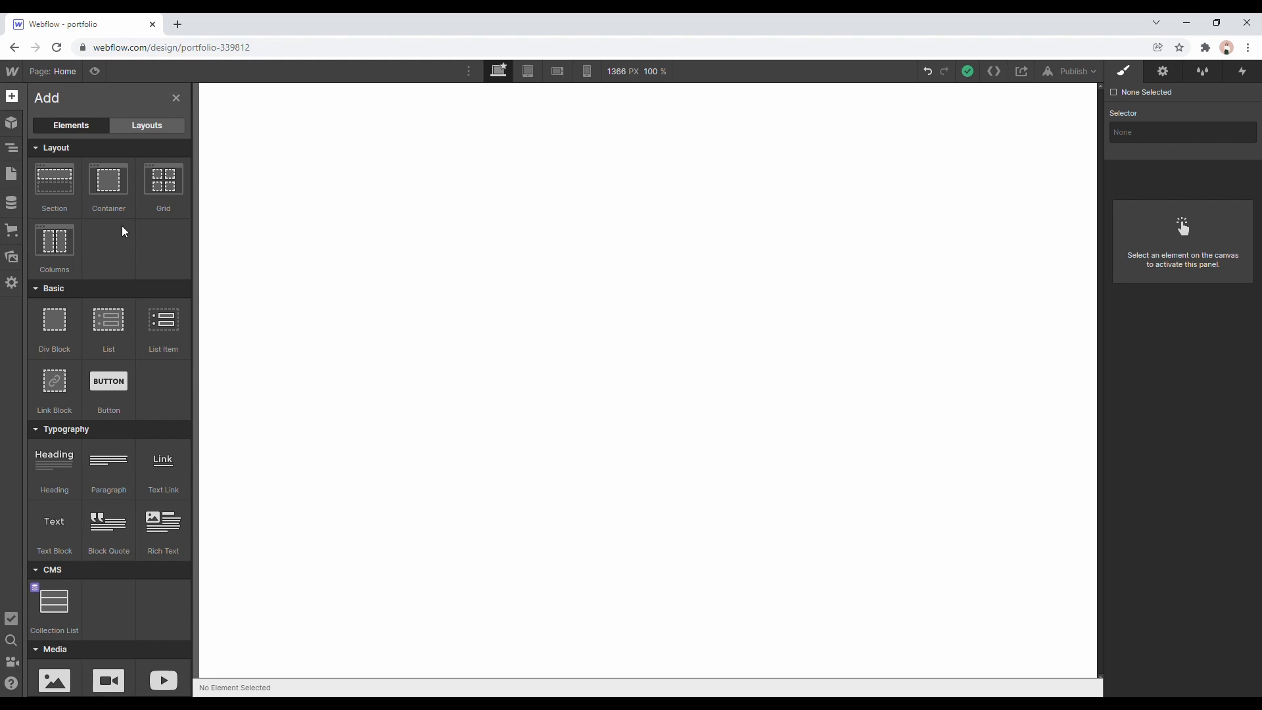
{"action": "left_click", "coordinate": [13, 124]}
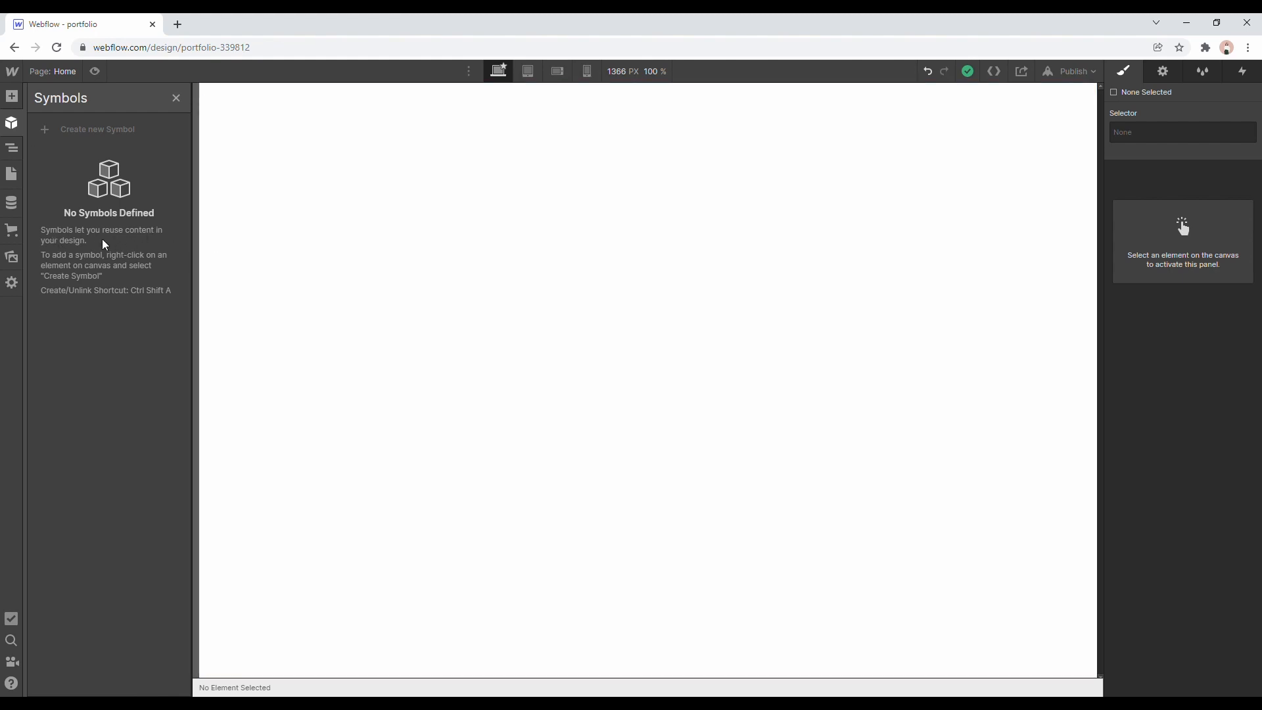
{"action": "left_click", "coordinate": [12, 148]}
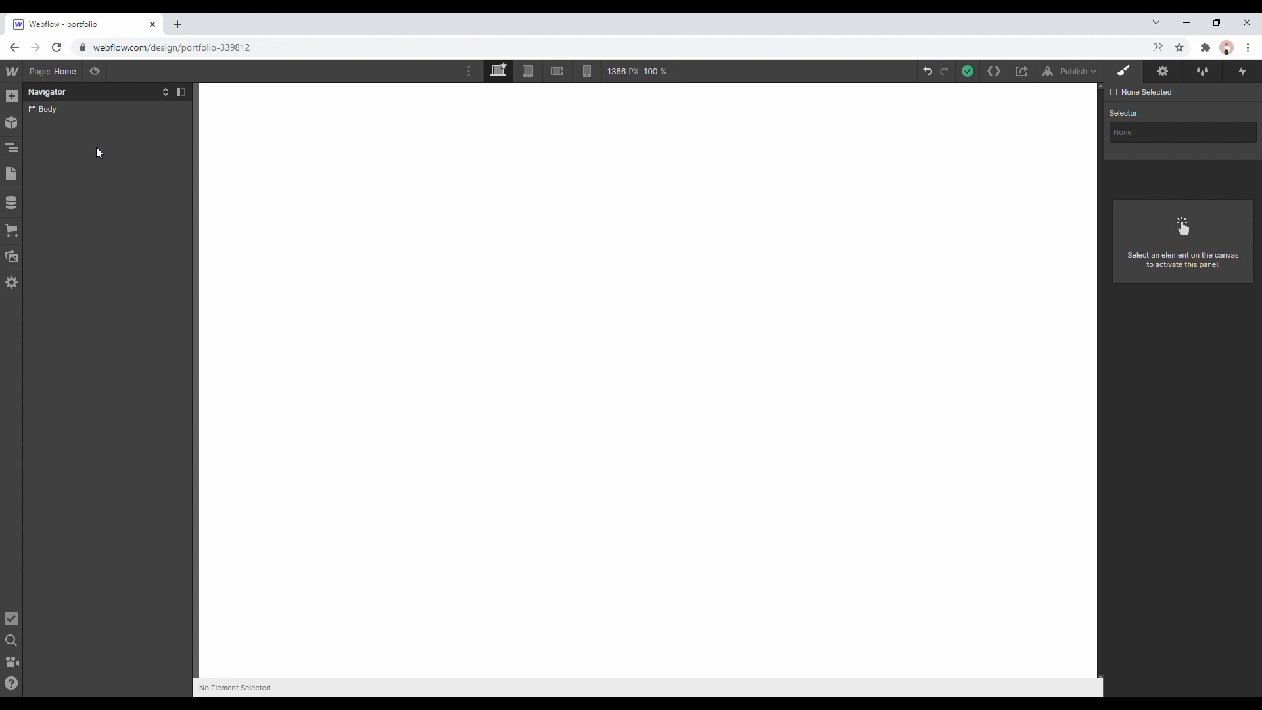
Add an H1 Heading to the page body and a Div Block below it.
{"action": "left_click", "coordinate": [12, 97]}
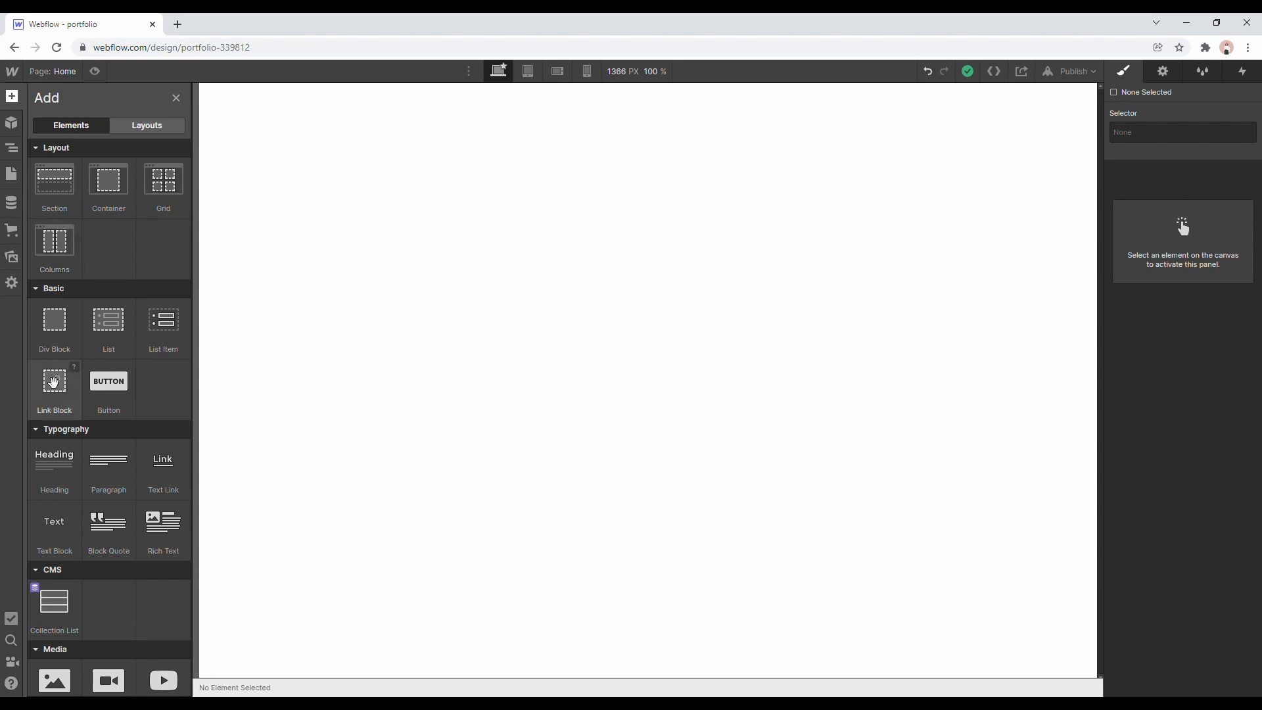
{"action": "left_click_drag", "start_coordinate": [67, 470], "coordinate": [332, 303]}
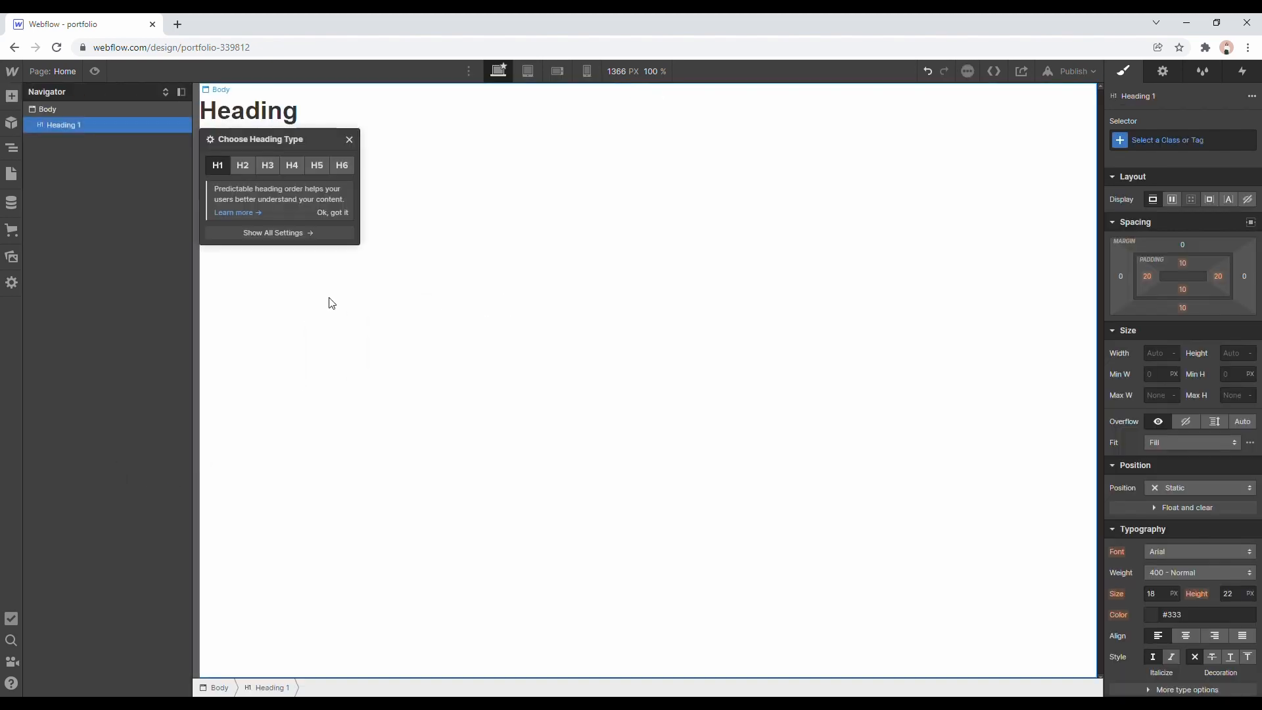
{"action": "left_click", "coordinate": [14, 98]}
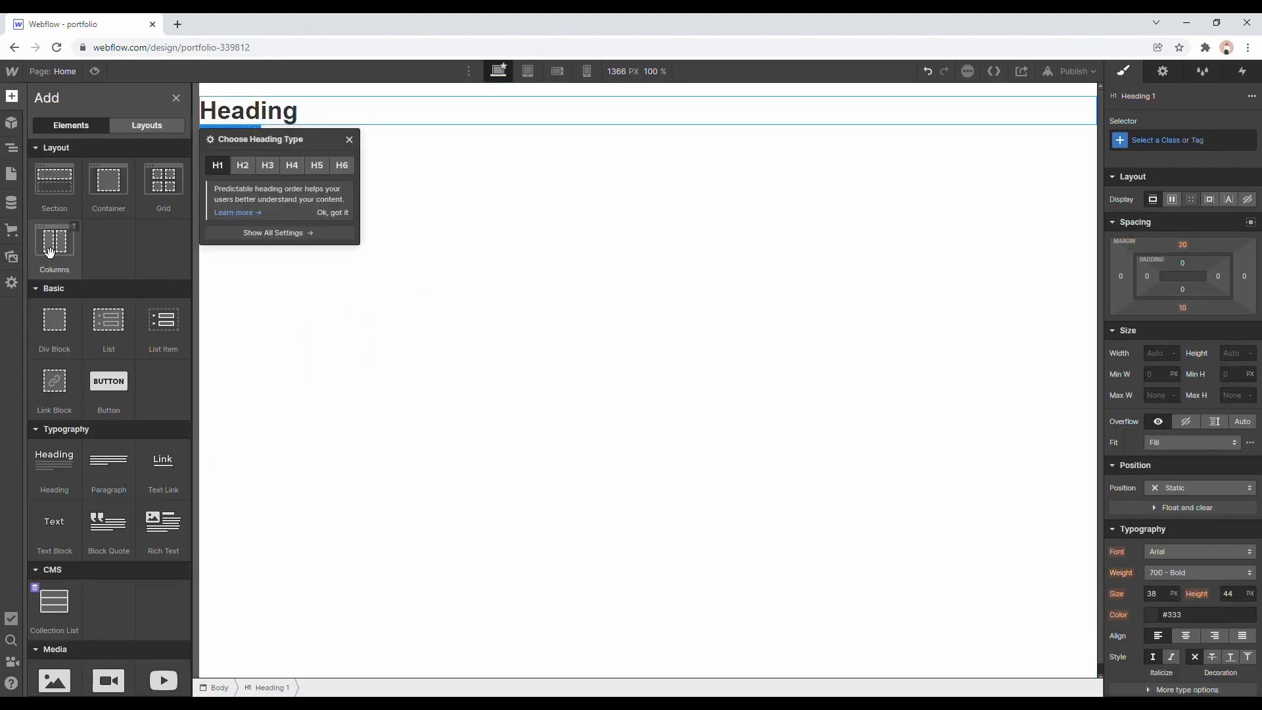
{"action": "left_click_drag", "start_coordinate": [58, 332], "coordinate": [498, 233]}
{"action": "left_click", "coordinate": [81, 126]}
{"action": "left_click", "coordinate": [78, 143]}
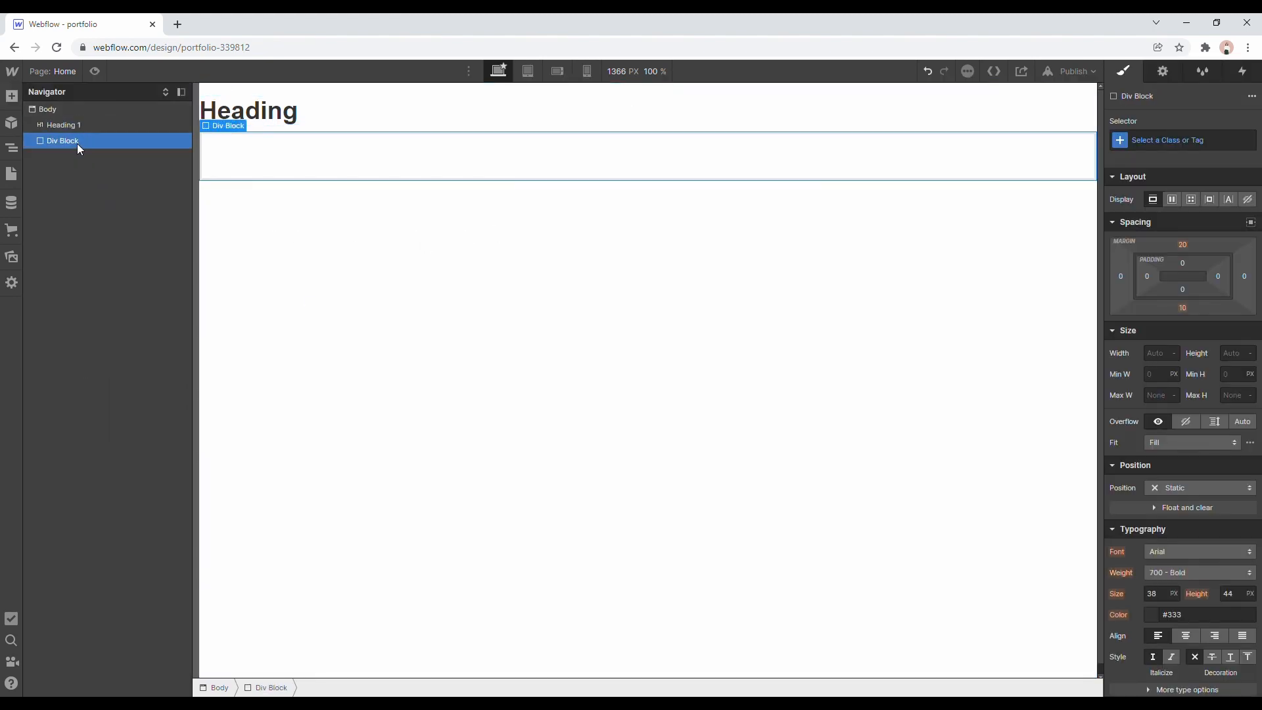
Try nesting Heading 1 inside the Div Block, and undo the move.
{"action": "left_click", "coordinate": [87, 105]}
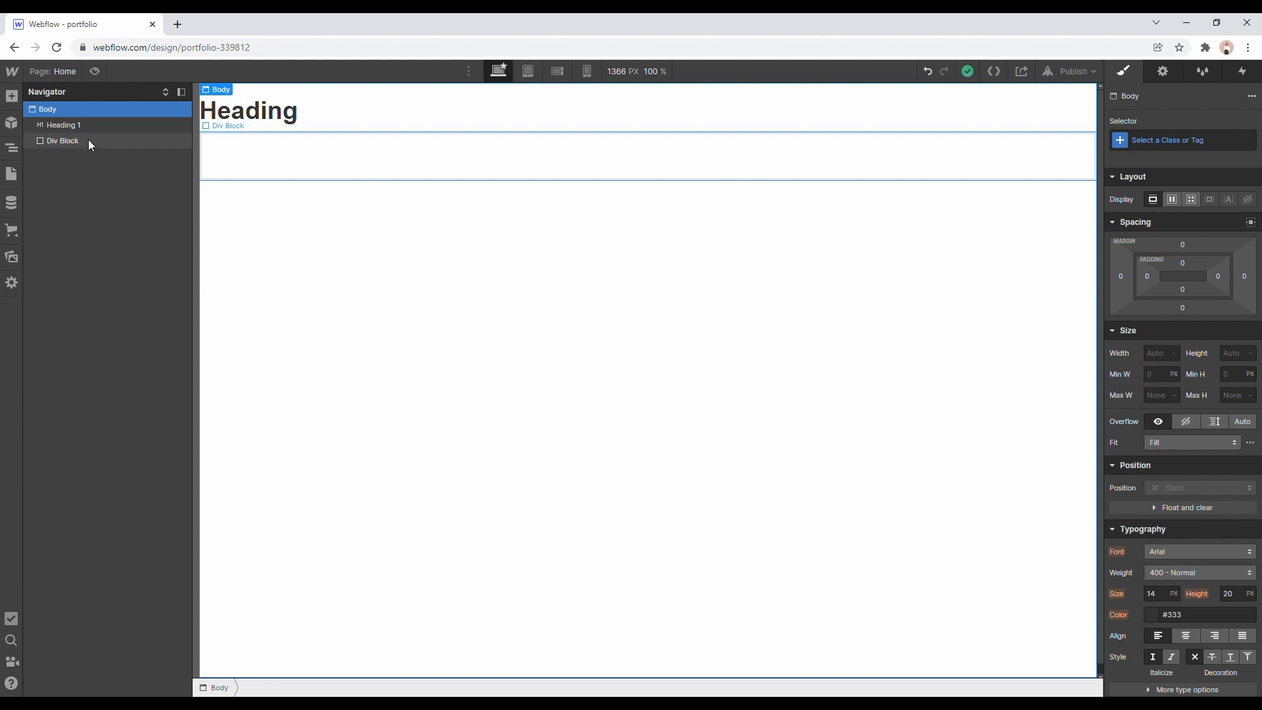
{"action": "left_click", "coordinate": [76, 129]}
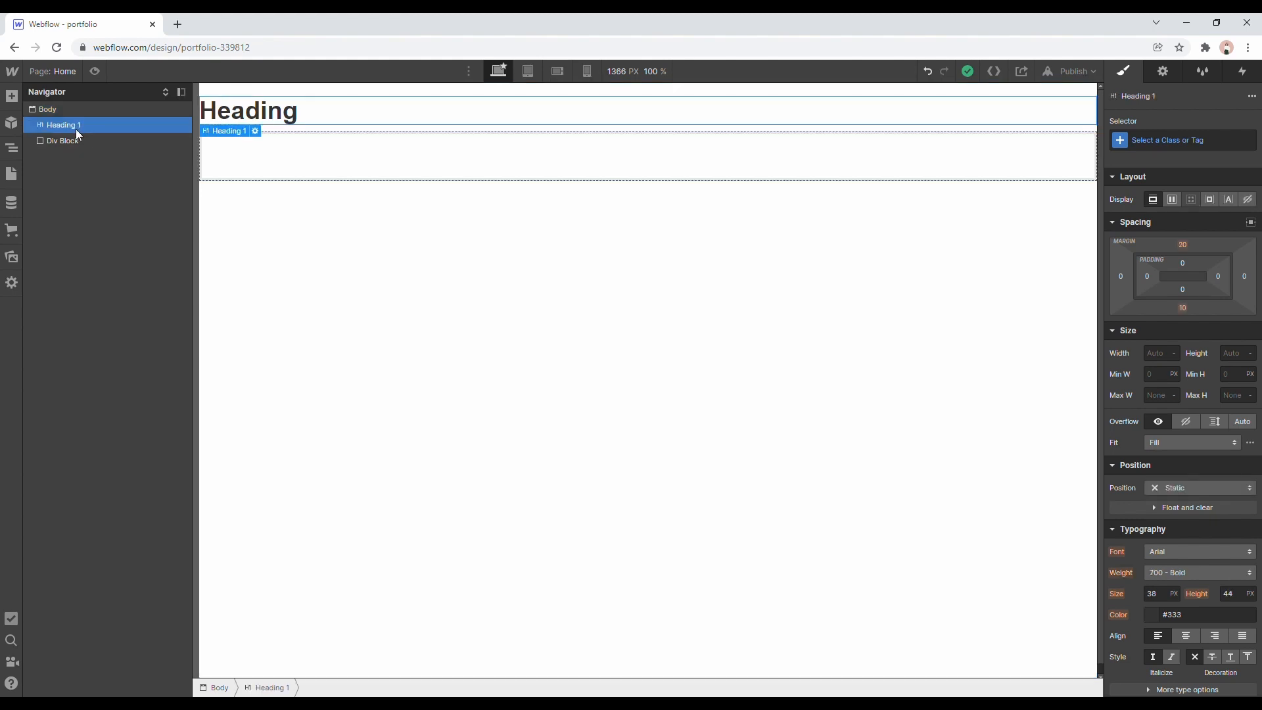
{"action": "left_click", "coordinate": [72, 141]}
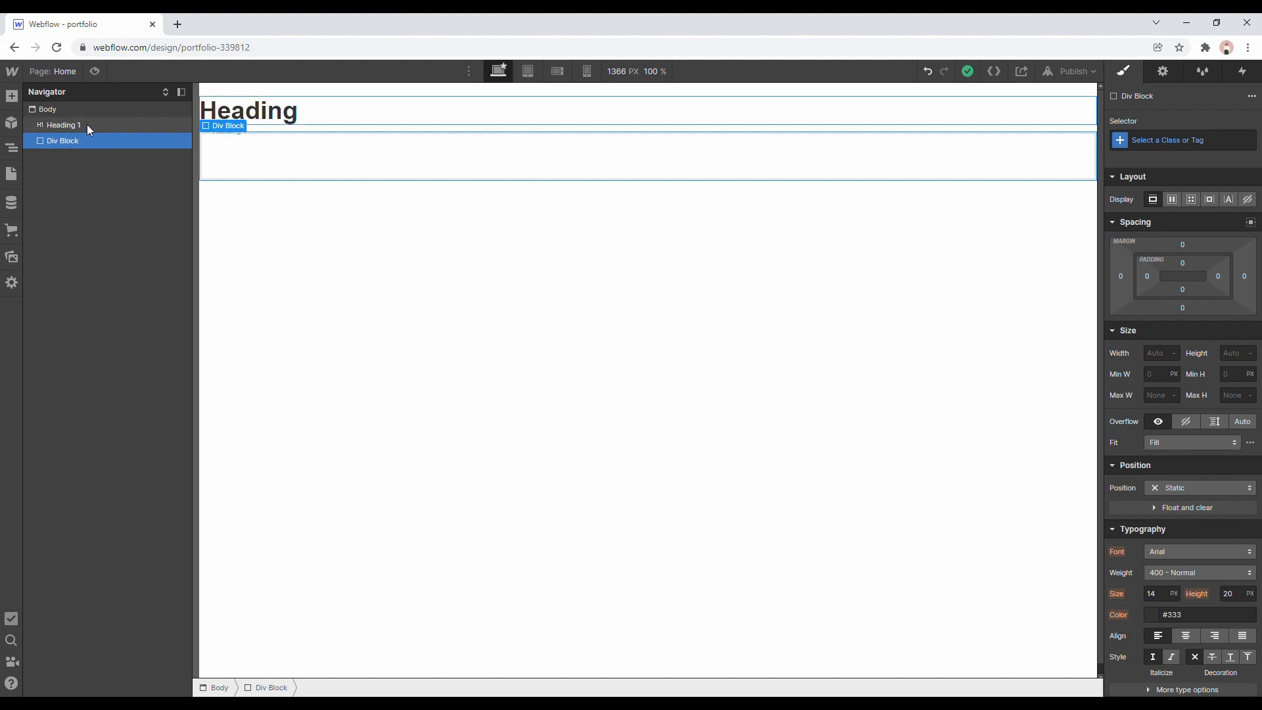
{"action": "left_click", "coordinate": [90, 130]}
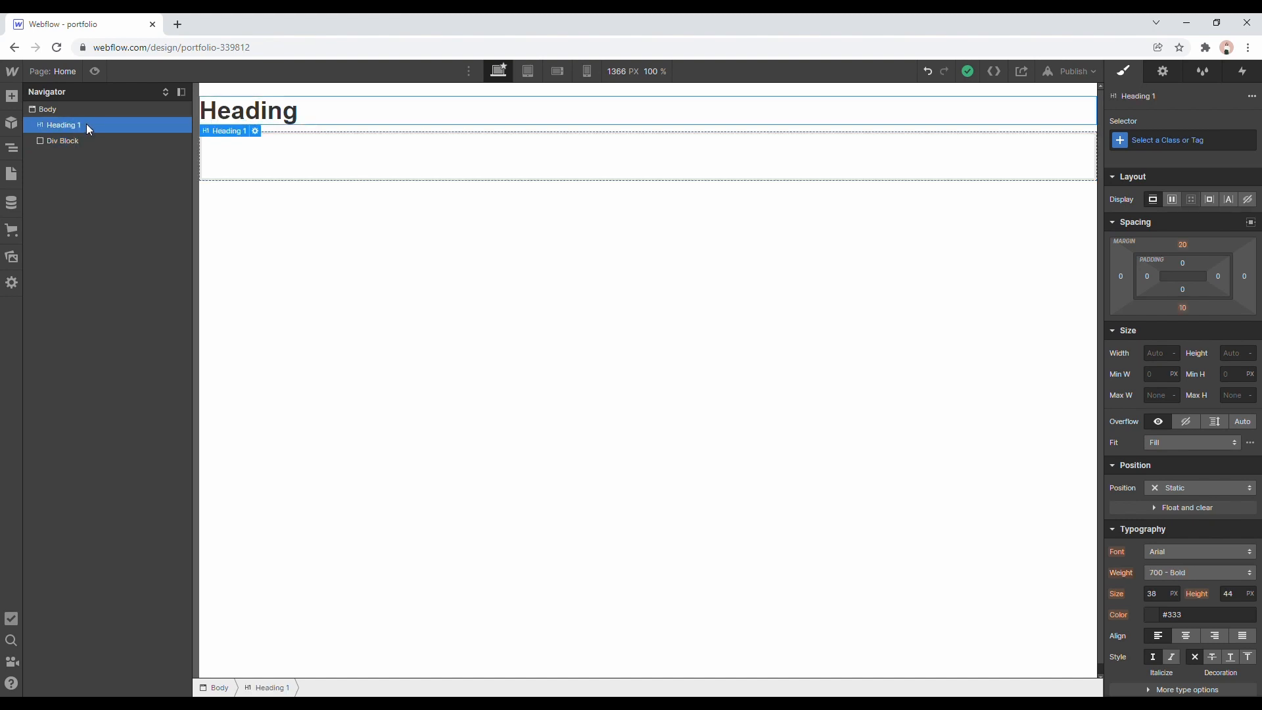
{"action": "mouse_move", "coordinate": [79, 125]}
{"action": "left_mouse_down"}
{"action": "mouse_move", "coordinate": [85, 150]}
{"action": "mouse_move", "coordinate": [102, 151]}
{"action": "mouse_move", "coordinate": [92, 135]}
{"action": "left_mouse_up"}
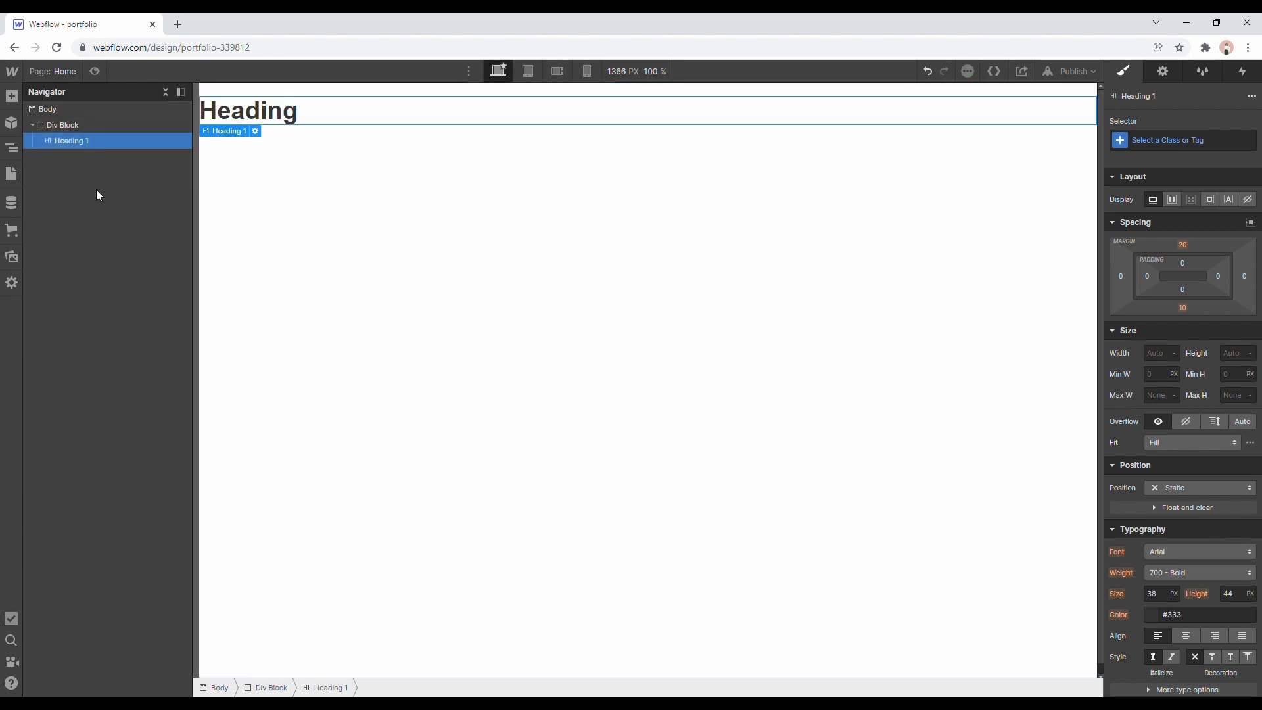
{"action": "key", "text": "ctrl+z"}
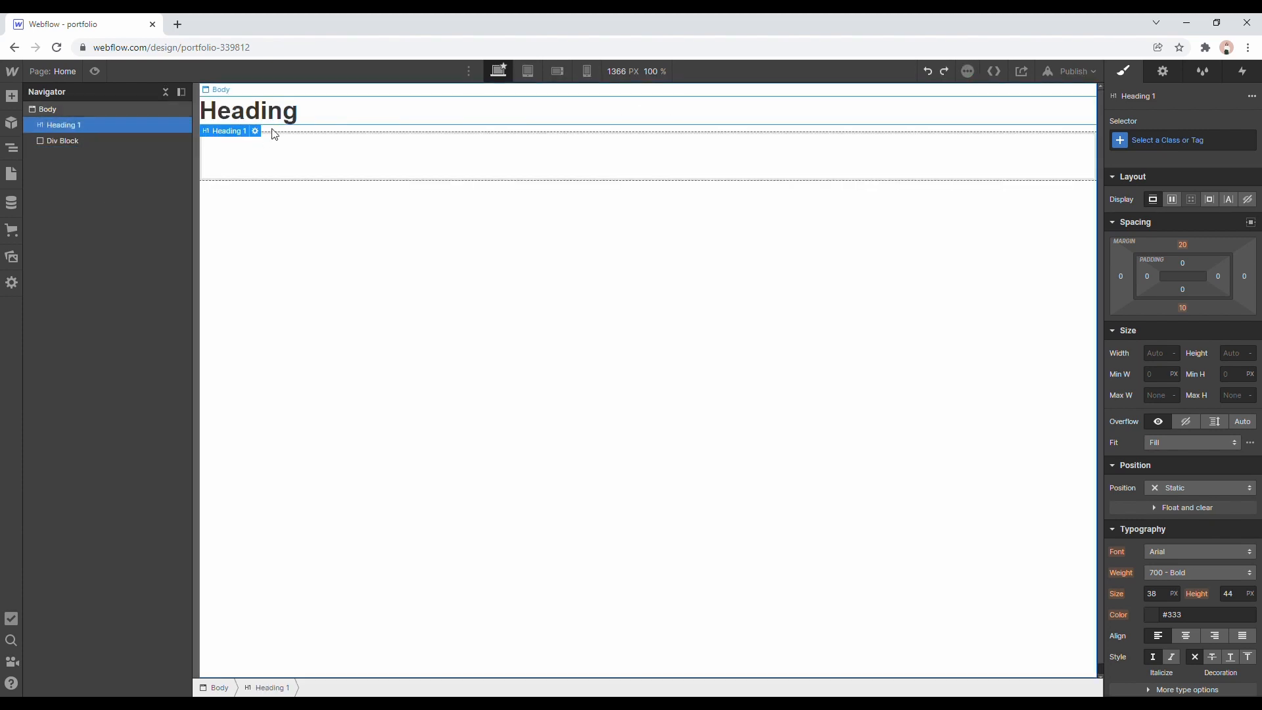
Nest Heading 1 inside the Div Block and check the Body, Div Block and heading hierarchy.
{"action": "left_click_drag", "start_coordinate": [101, 126], "coordinate": [250, 161]}
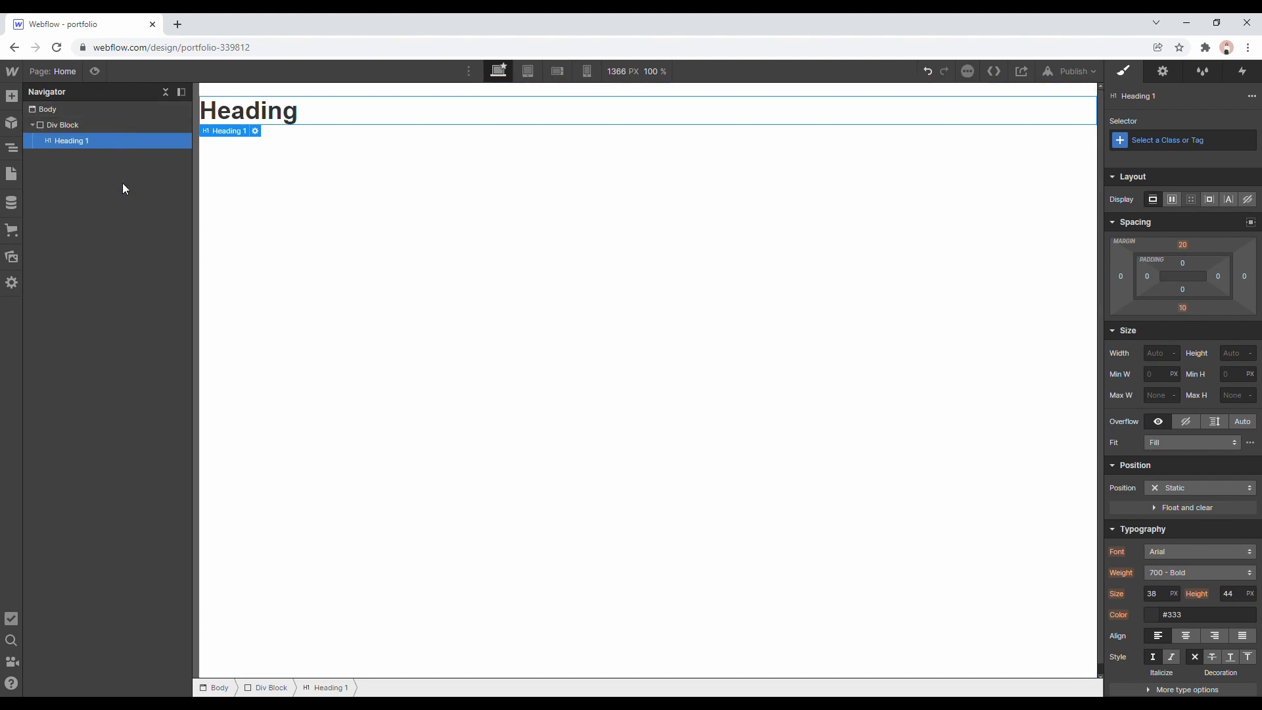
{"action": "left_click", "coordinate": [83, 111]}
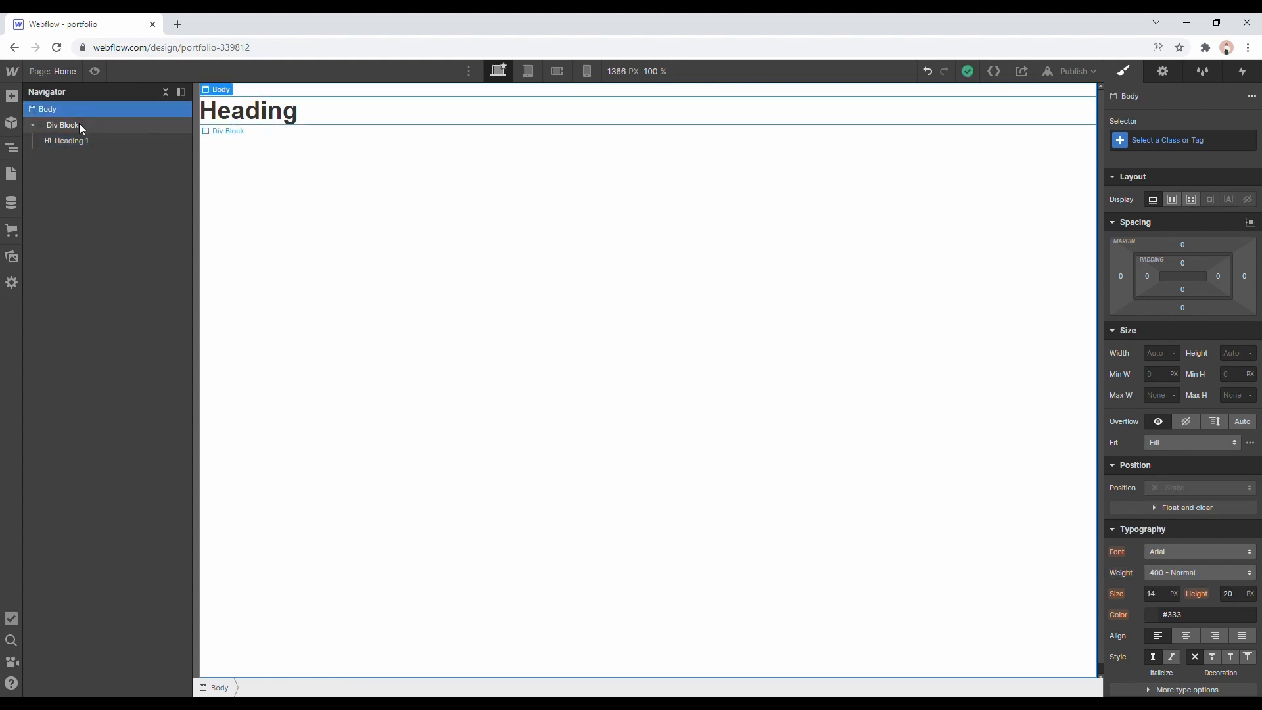
{"action": "left_click", "coordinate": [81, 126]}
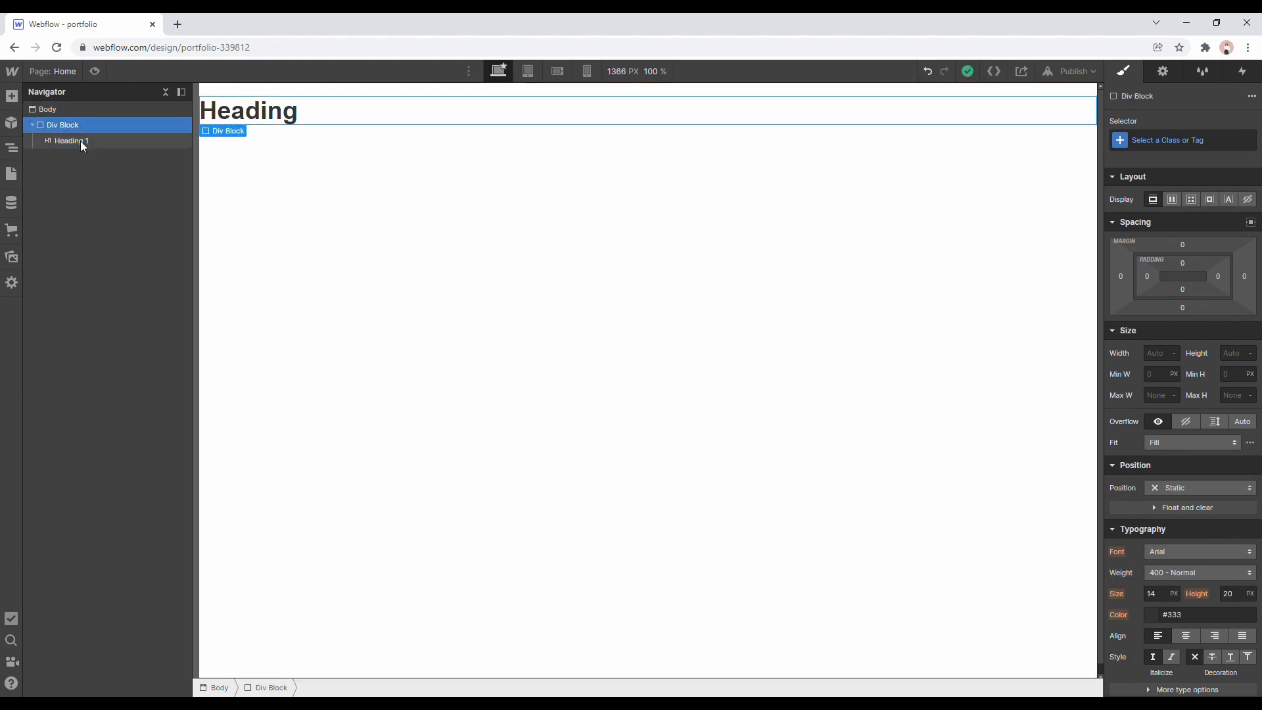
{"action": "left_click", "coordinate": [81, 142]}
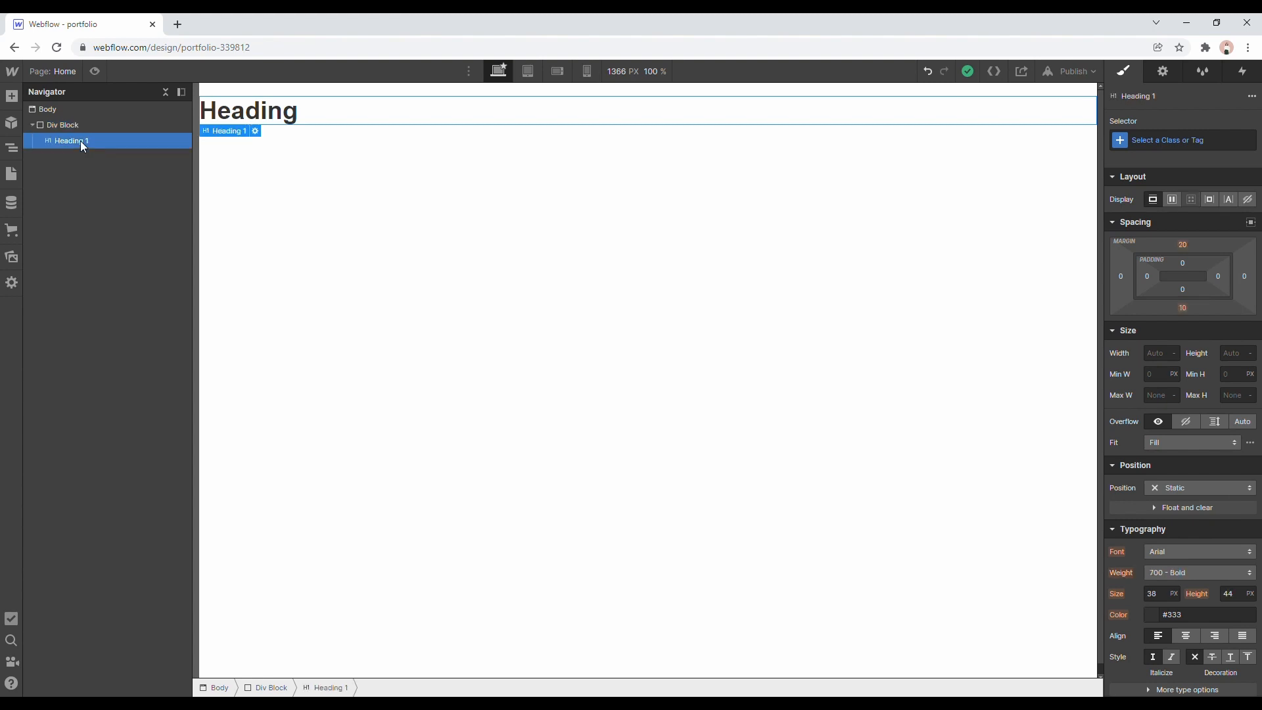
Open the settings for a new page and examine its general, SEO, Open Graph and site search options.
{"action": "left_click", "coordinate": [16, 176]}
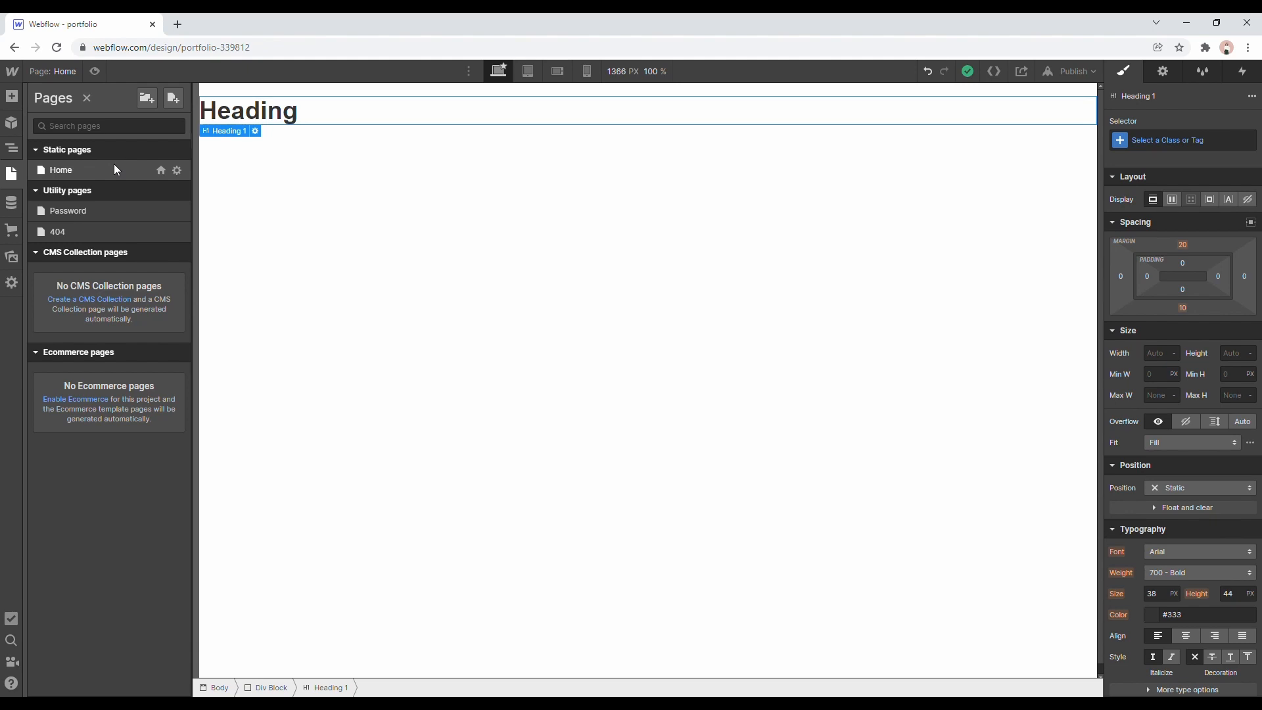
{"action": "left_click", "coordinate": [180, 96]}
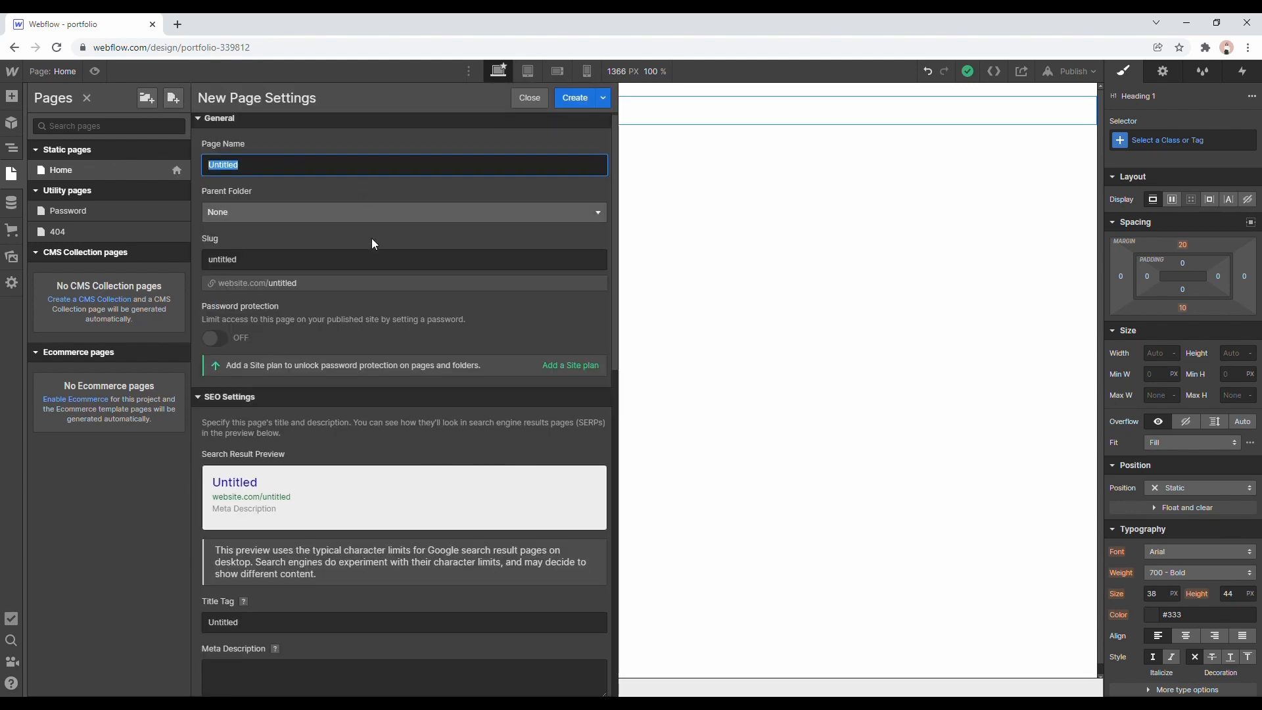
{"action": "scroll", "coordinate": [372, 238], "scroll_direction": "down", "scroll_amount": 5}
{"action": "scroll", "coordinate": [372, 240], "scroll_direction": "down", "scroll_amount": 8}
{"action": "scroll", "coordinate": [372, 237], "scroll_direction": "up", "scroll_amount": 12}
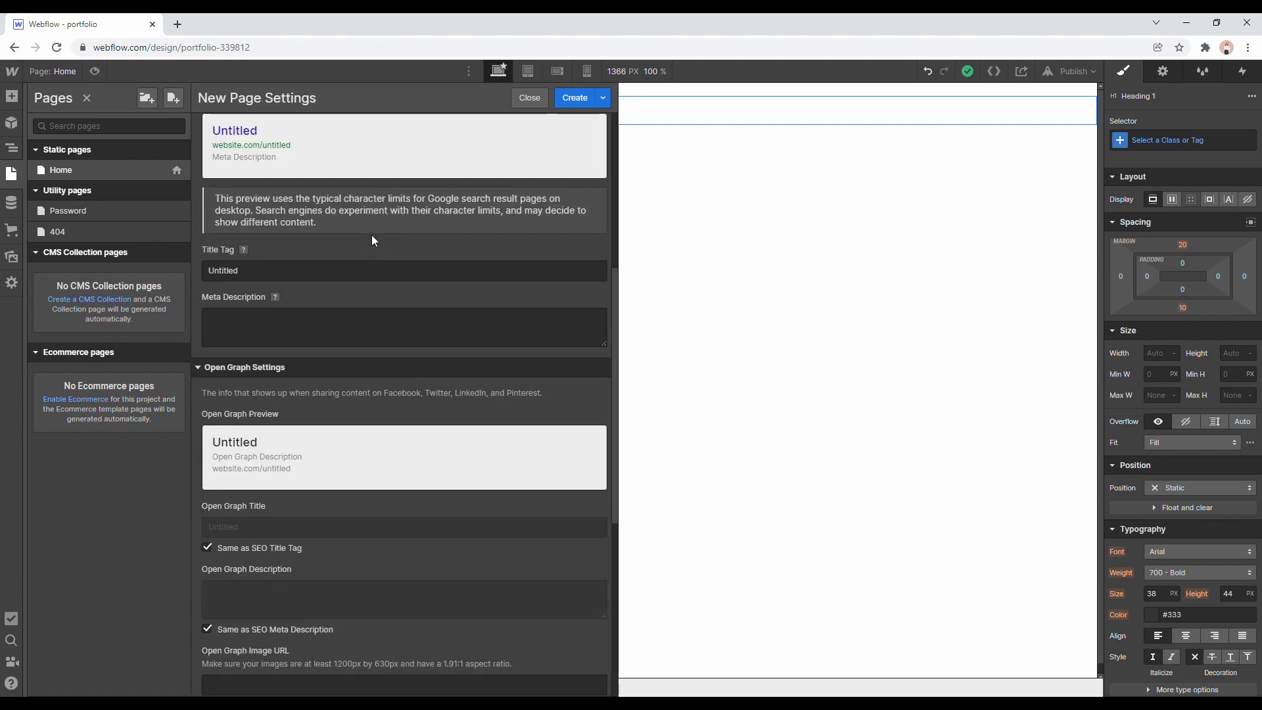
{"action": "scroll", "coordinate": [524, 333], "scroll_direction": "down", "scroll_amount": 10}
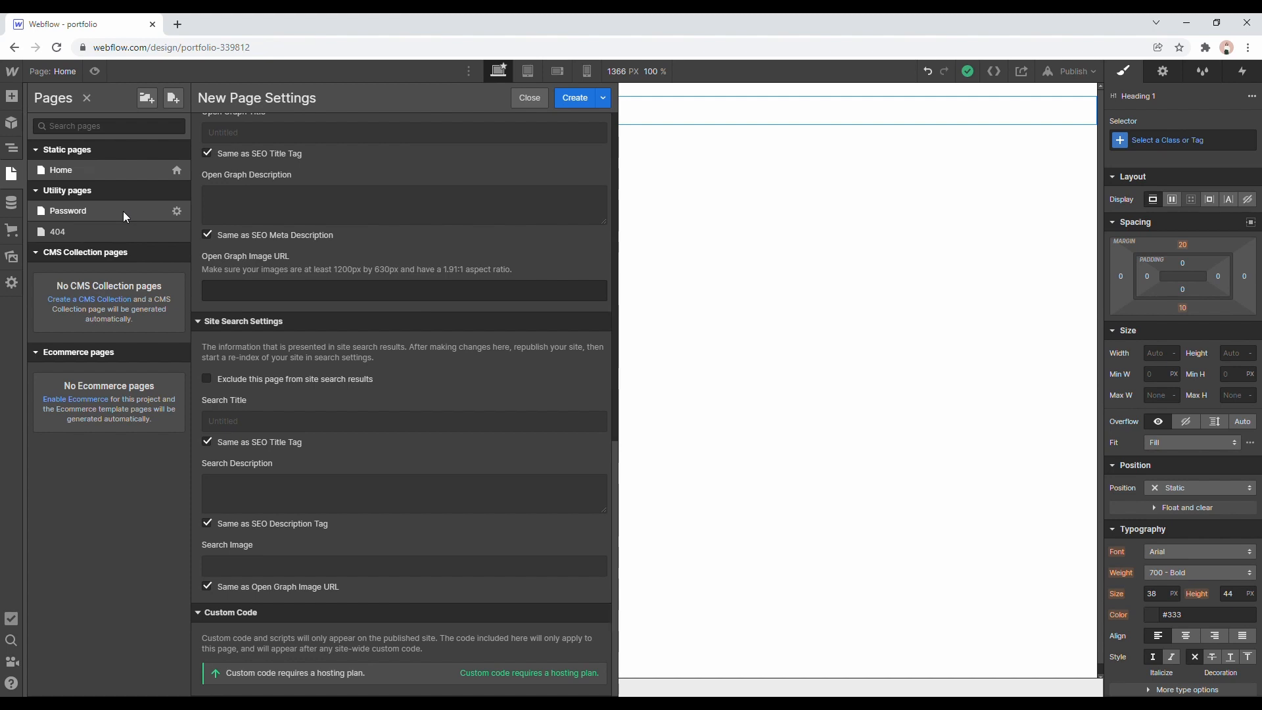
Look at the Ecommerce store setup without enabling it and view the CMS Collections.
{"action": "left_click", "coordinate": [9, 203]}
{"action": "left_click", "coordinate": [8, 233]}
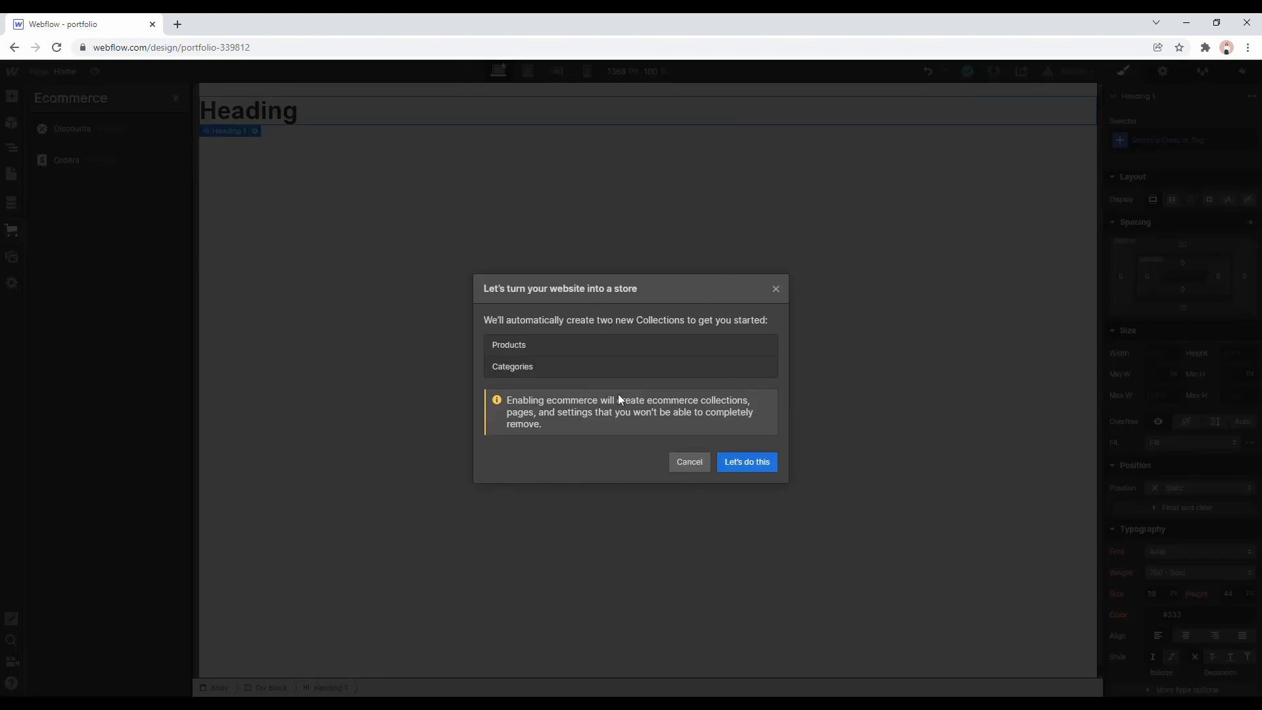
{"action": "left_click", "coordinate": [682, 462]}
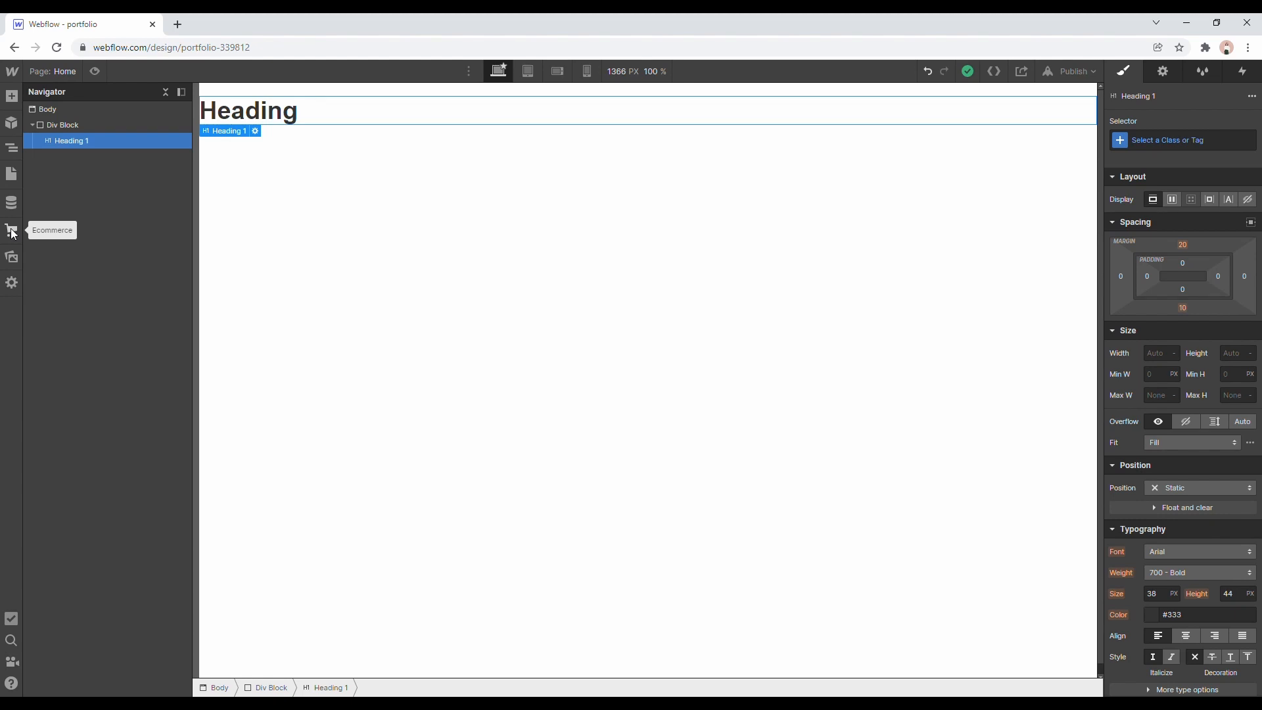
{"action": "left_click", "coordinate": [11, 203]}
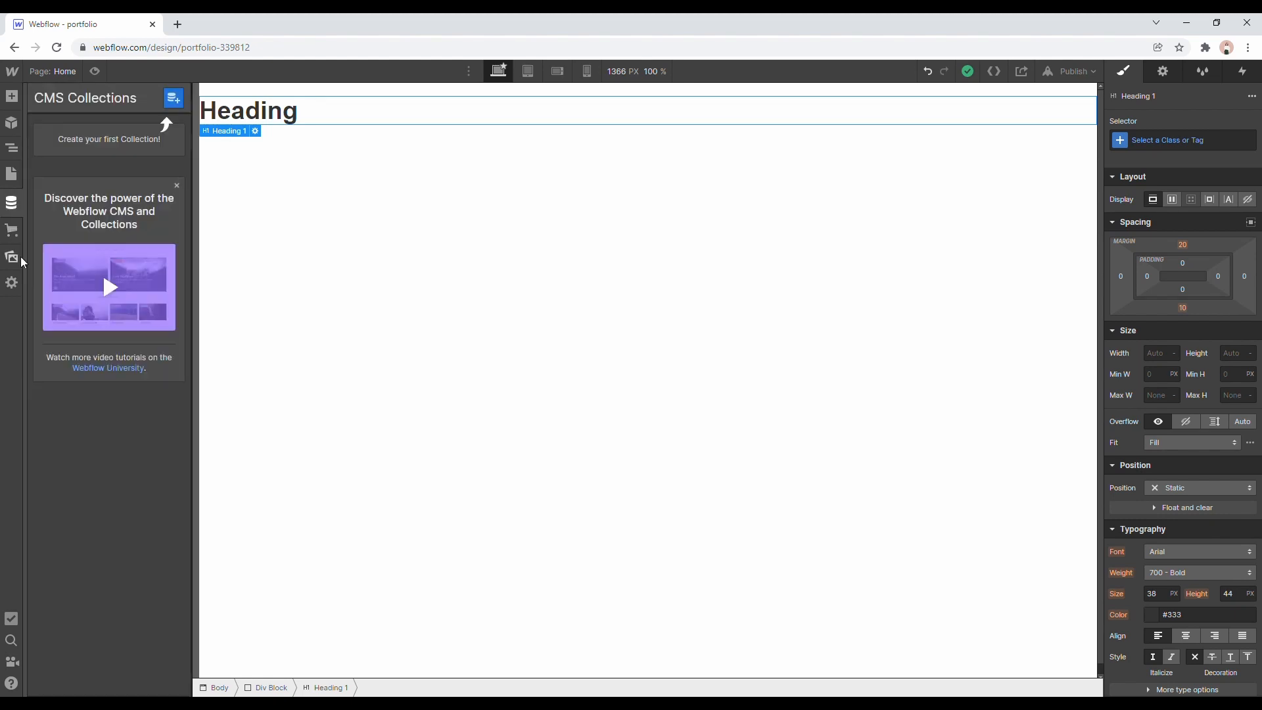
Examine the site's assets, the options for a new folder and the Lottie files, and return to the element hierarchy.
{"action": "left_click", "coordinate": [17, 258]}
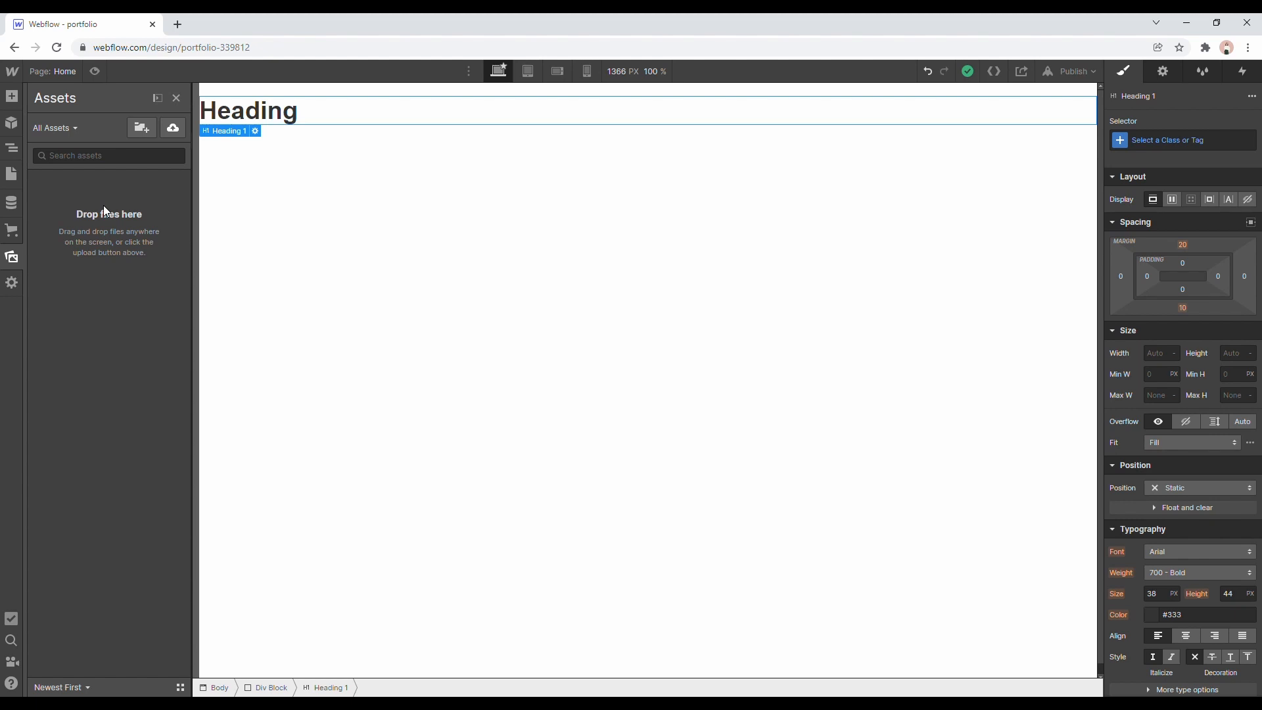
{"action": "left_click", "coordinate": [143, 127]}
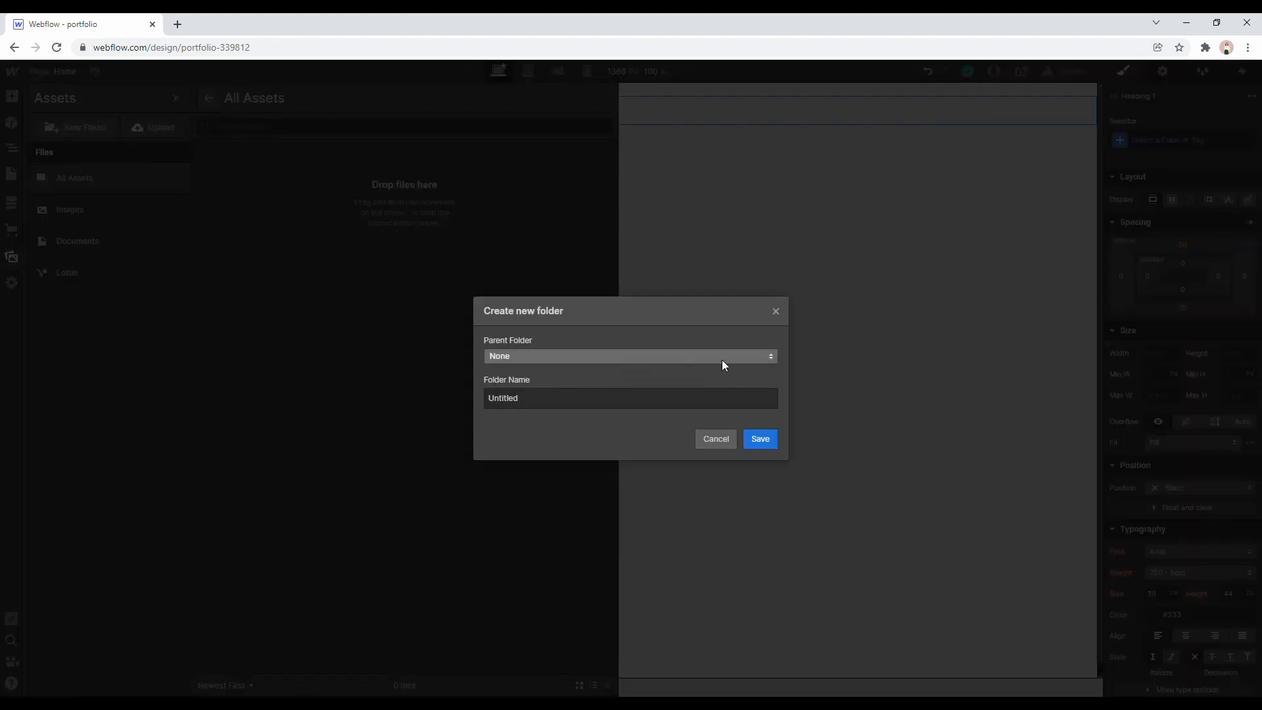
{"action": "left_click", "coordinate": [716, 439]}
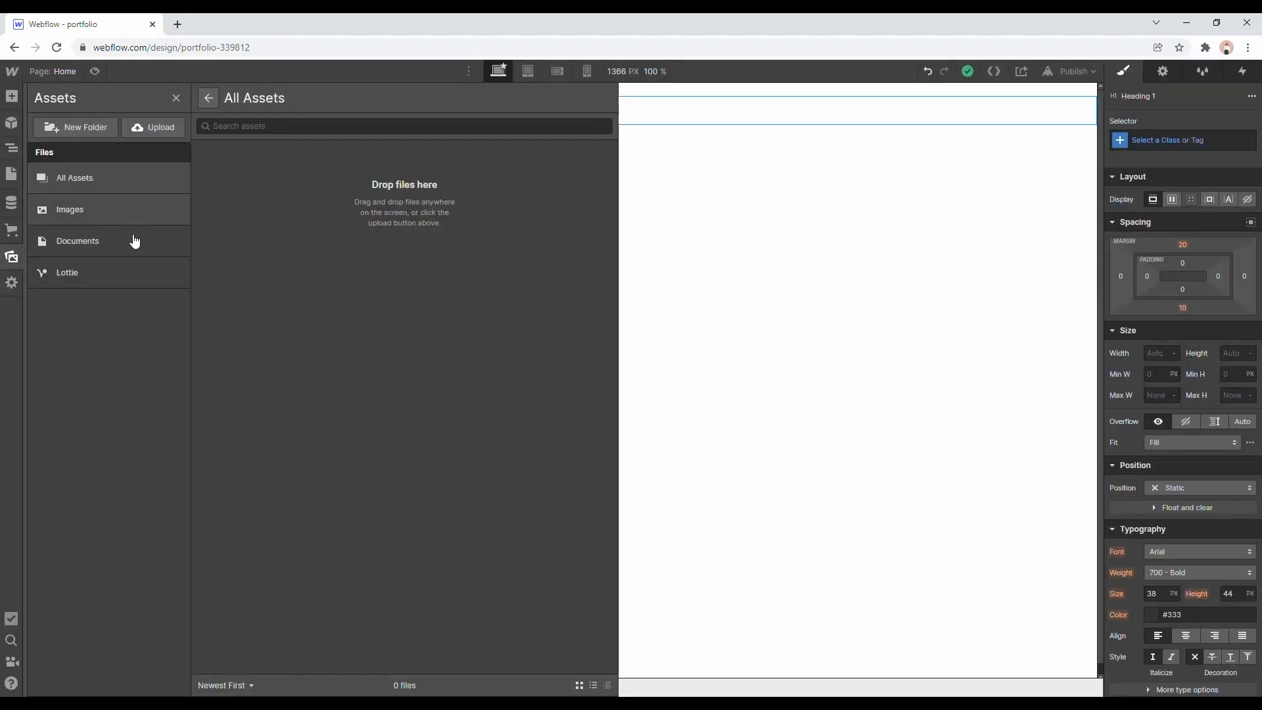
{"action": "left_click", "coordinate": [133, 272]}
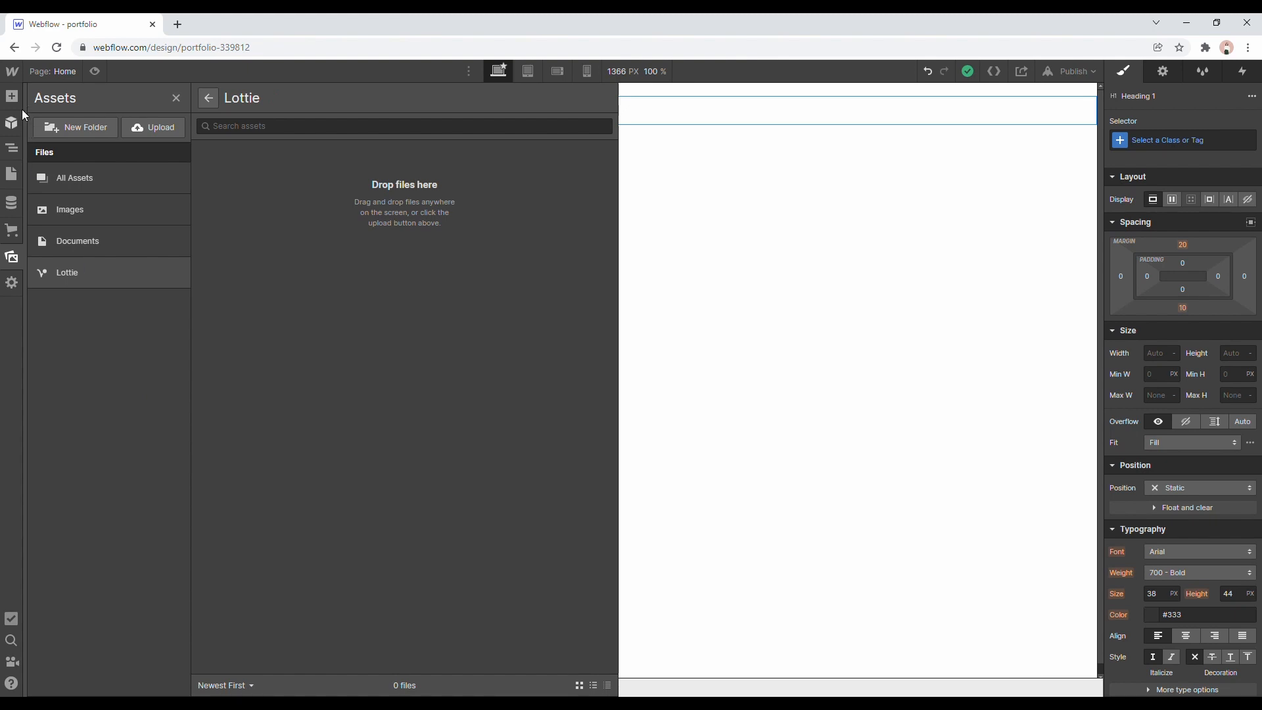
{"action": "left_click", "coordinate": [13, 148]}
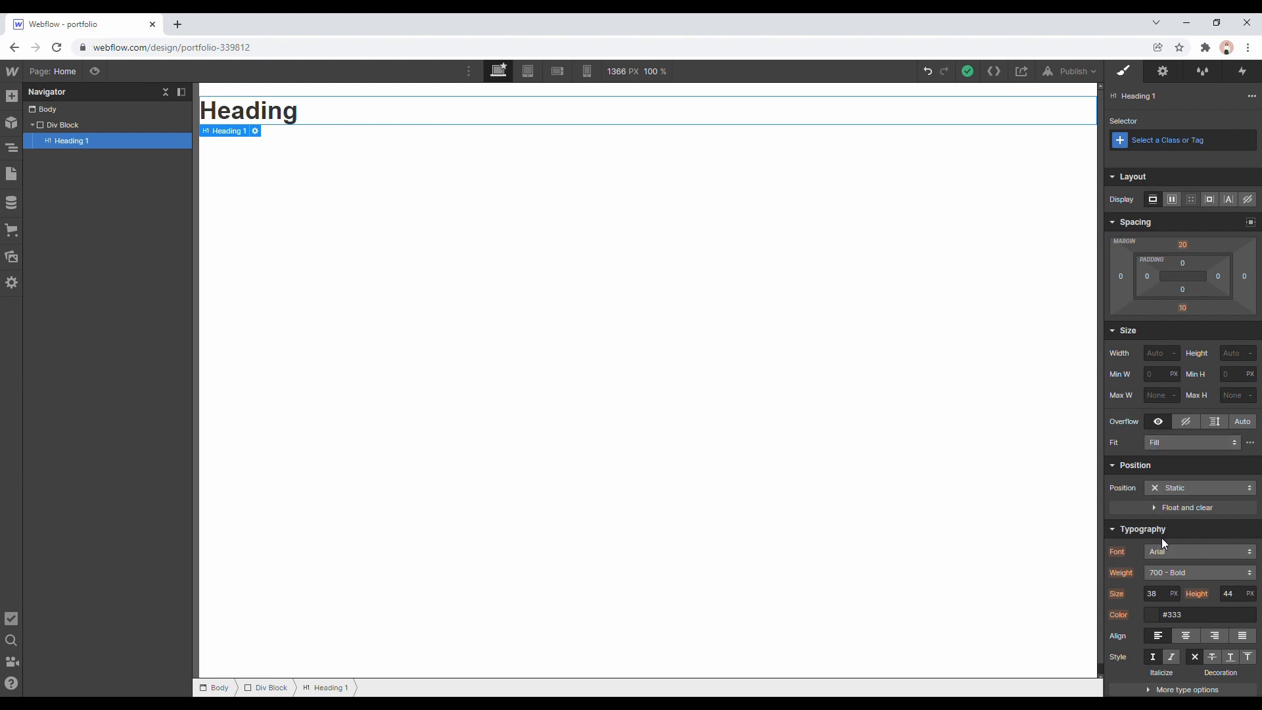
Set the heading's font to Inconsolata with a weight of 700 - Bold.
{"action": "scroll", "coordinate": [1163, 538], "scroll_direction": "down", "scroll_amount": 2}
{"action": "scroll", "coordinate": [1161, 460], "scroll_direction": "up", "scroll_amount": 2}
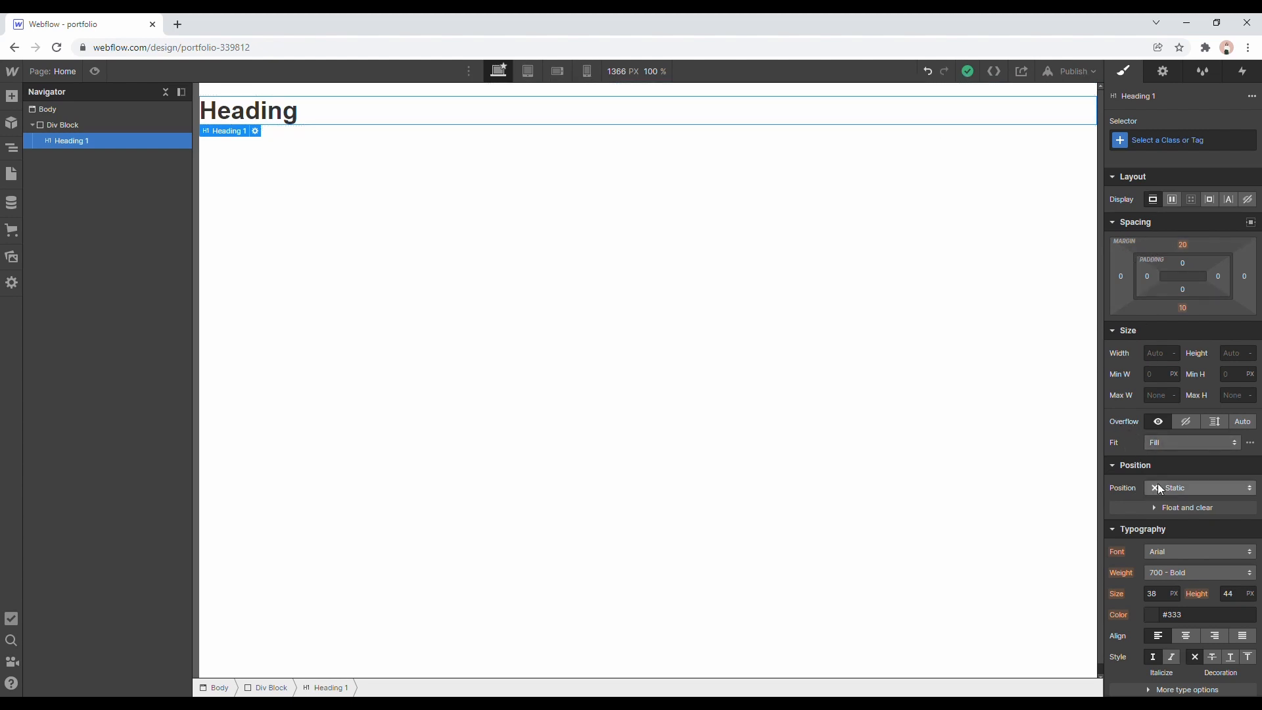
{"action": "scroll", "coordinate": [1167, 484], "scroll_direction": "down", "scroll_amount": 3}
{"action": "scroll", "coordinate": [1167, 467], "scroll_direction": "down", "scroll_amount": 2}
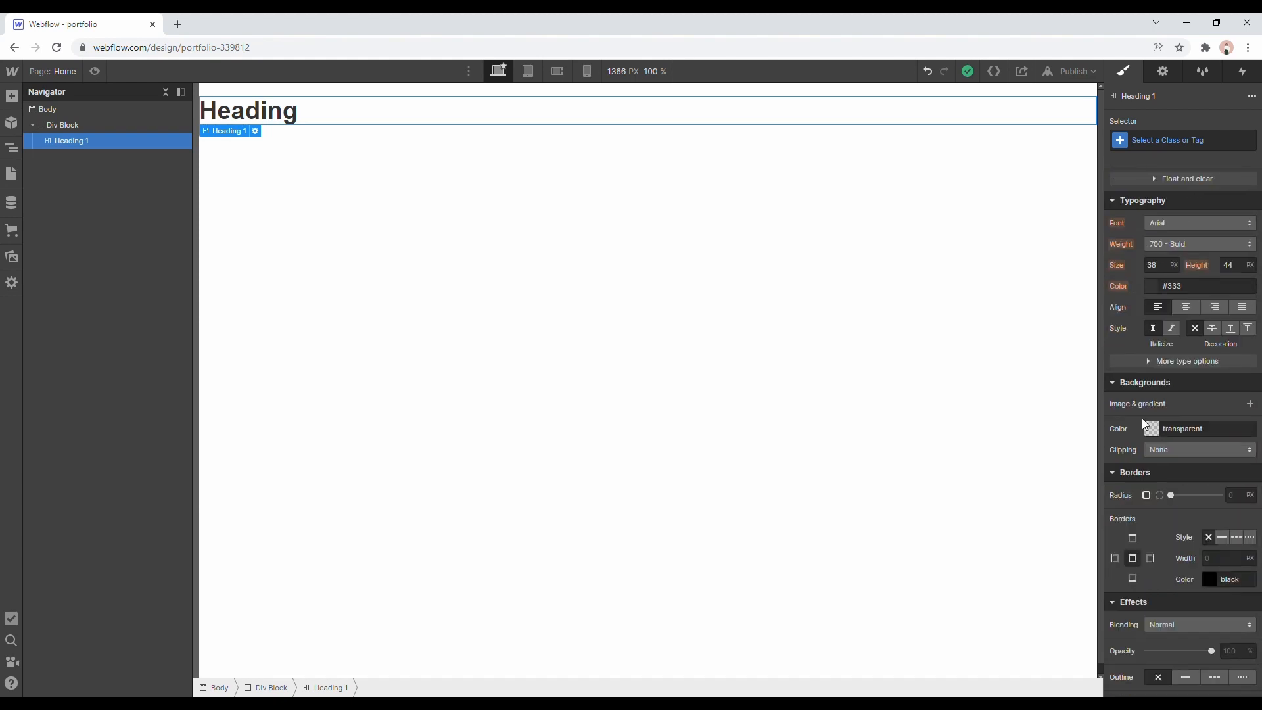
{"action": "left_click", "coordinate": [1158, 222]}
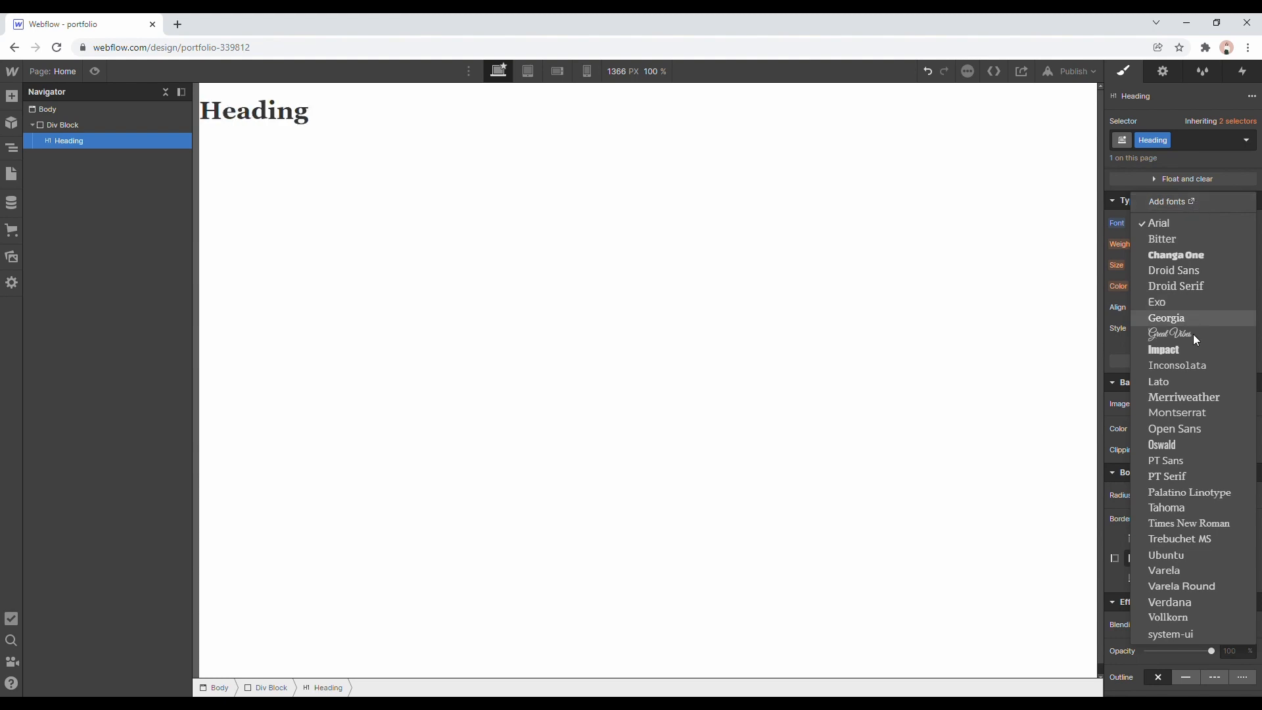
{"action": "left_click", "coordinate": [1192, 366]}
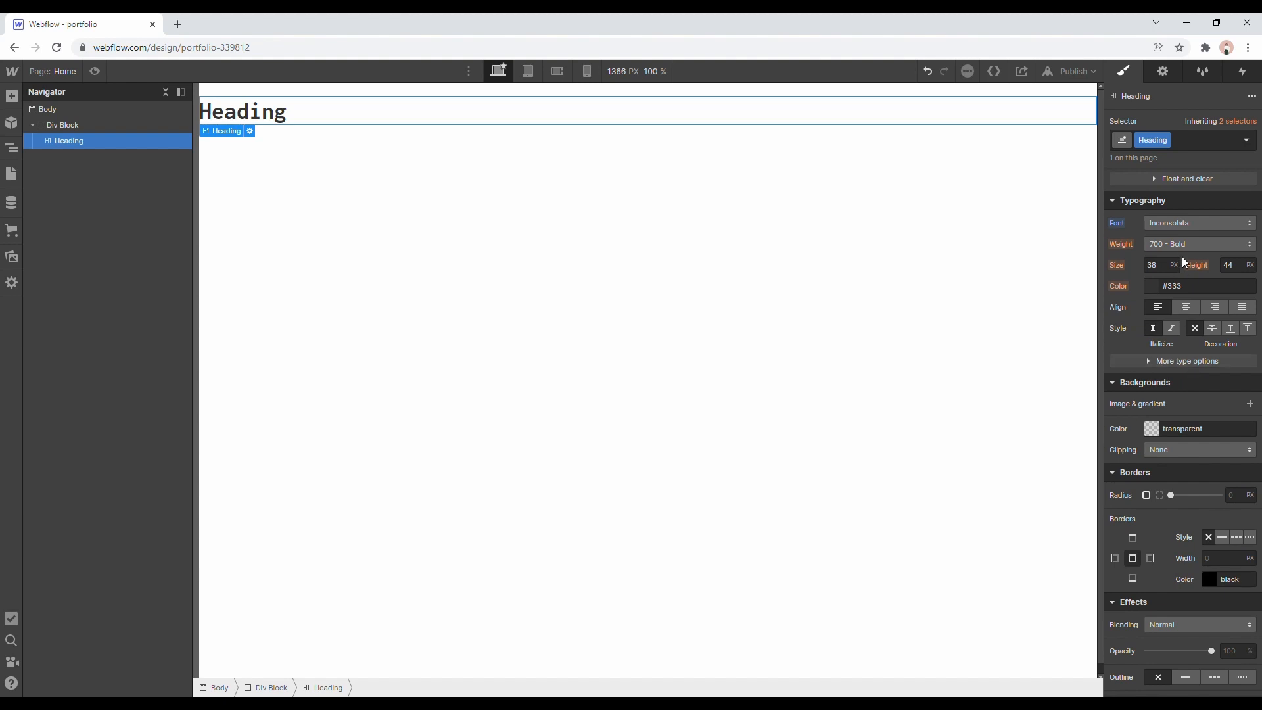
{"action": "left_click", "coordinate": [1160, 244]}
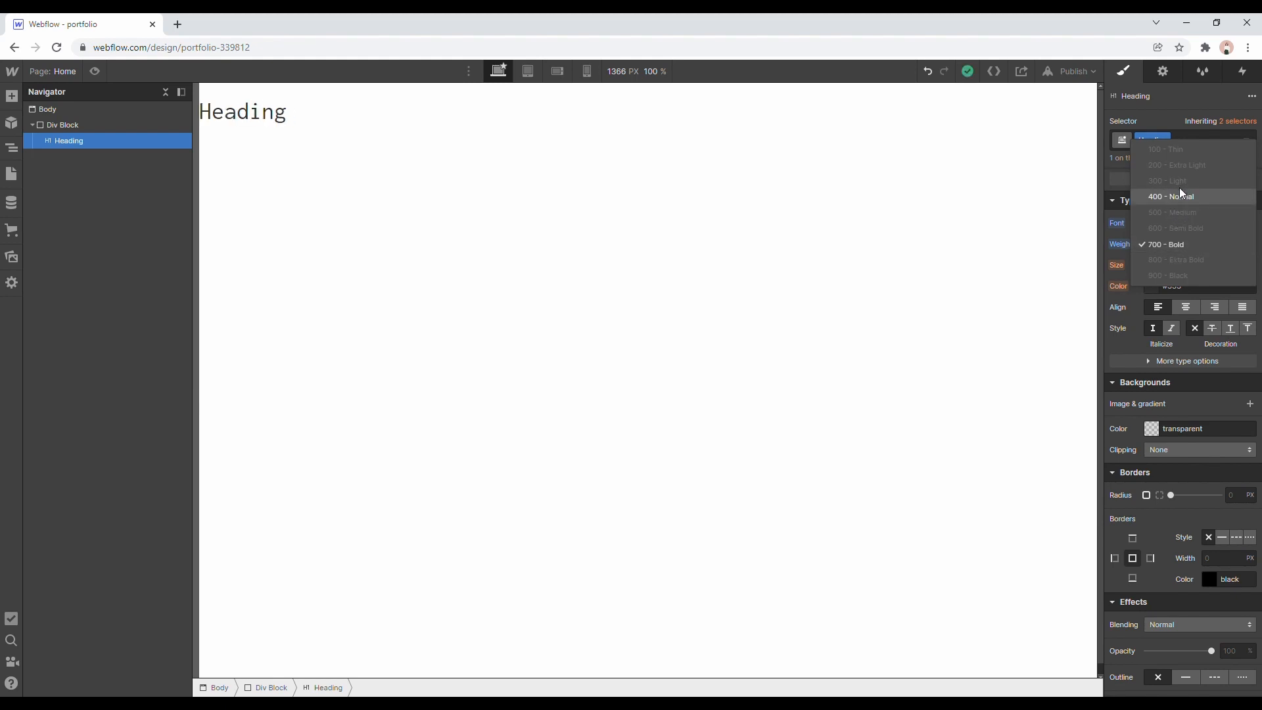
{"action": "left_click", "coordinate": [1172, 247]}
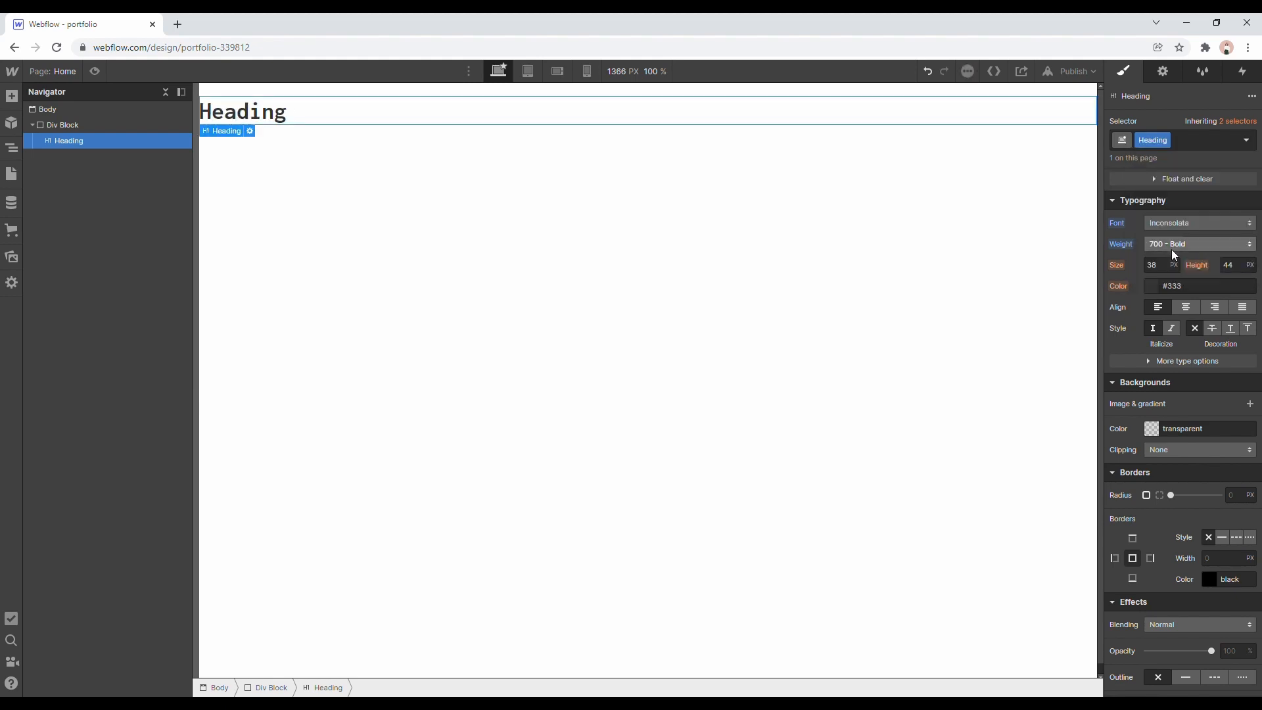
Style the heading in Montserrat with weight 700 - Bold and a font size of 80 px.
{"action": "left_click", "coordinate": [1169, 222]}
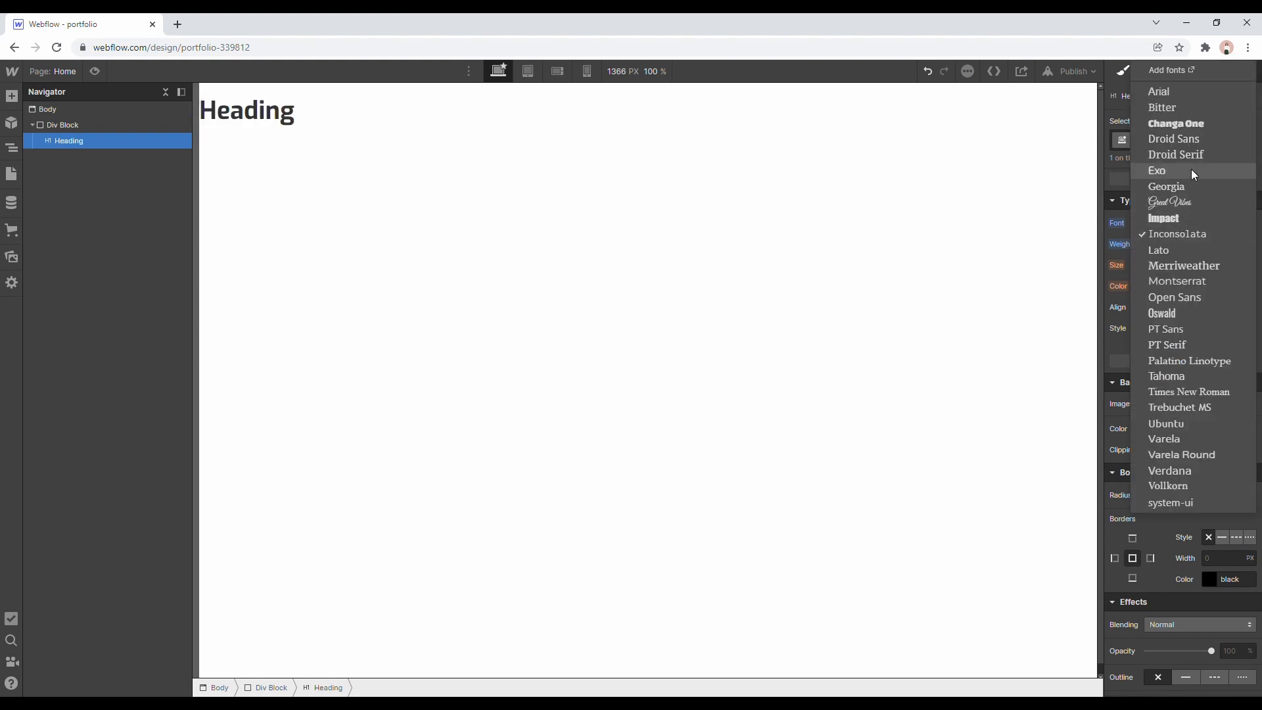
{"action": "left_click", "coordinate": [1177, 361]}
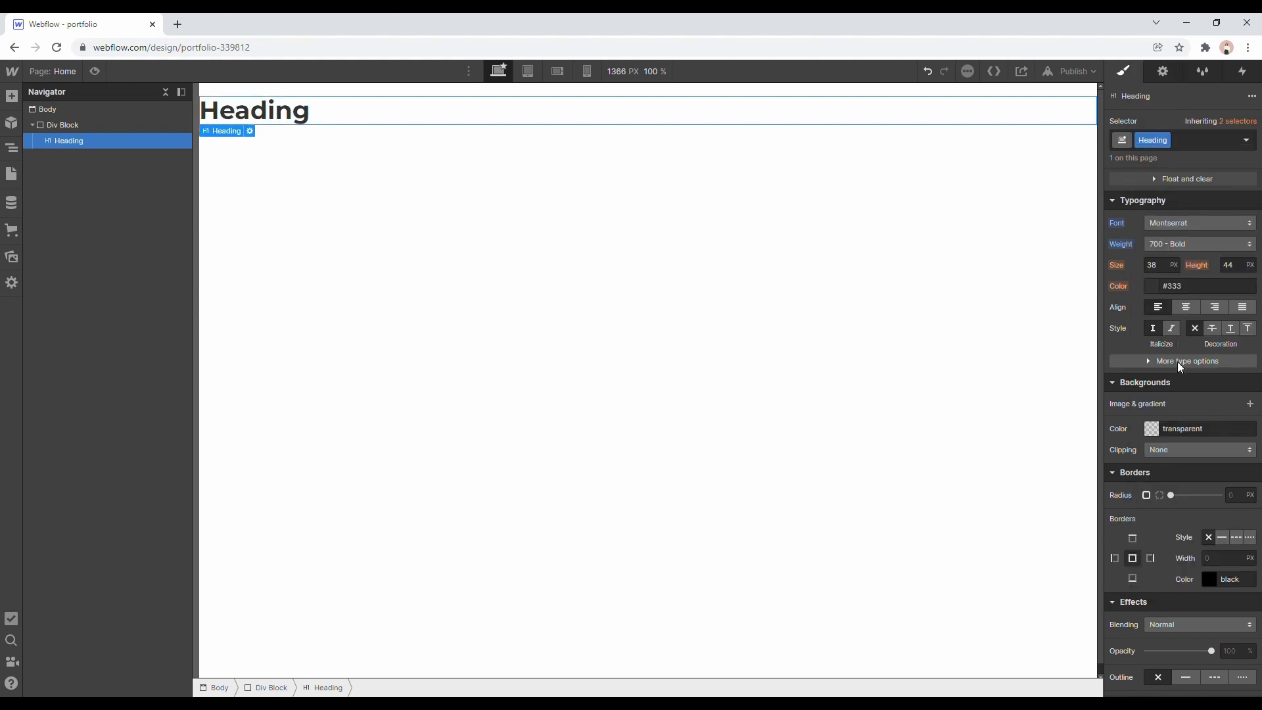
{"action": "left_click", "coordinate": [1167, 244]}
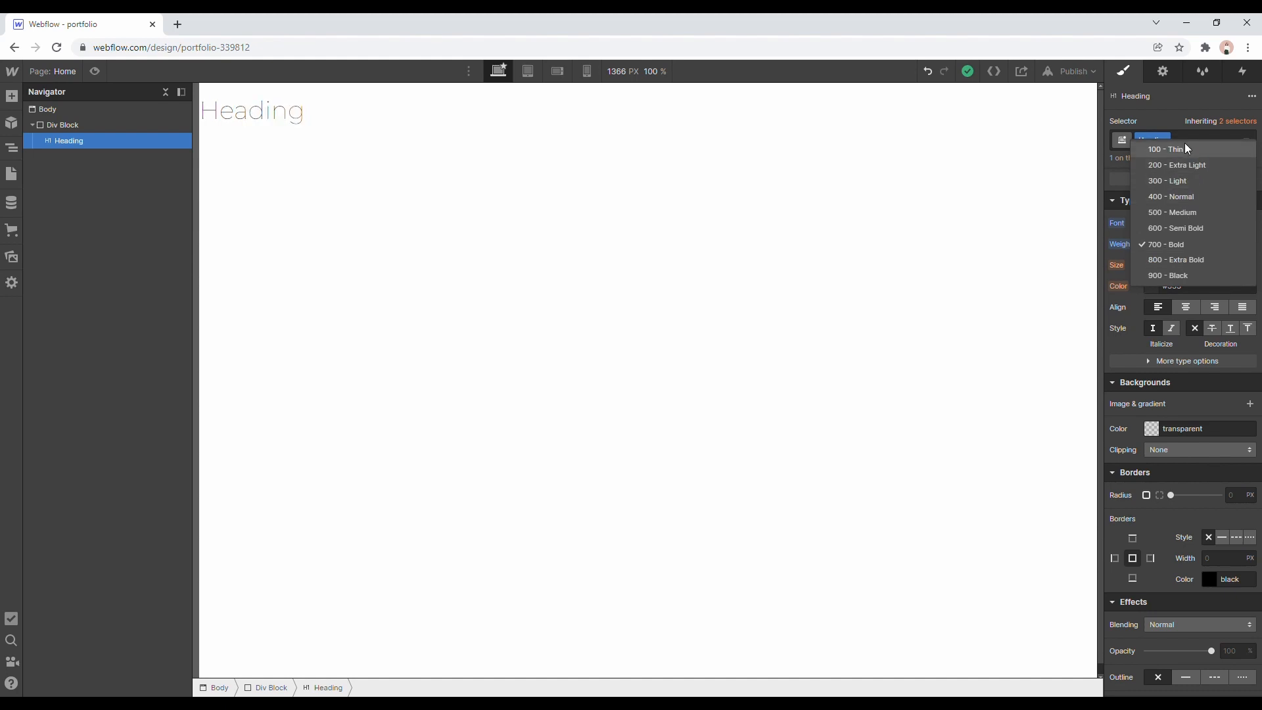
{"action": "left_click", "coordinate": [1173, 245]}
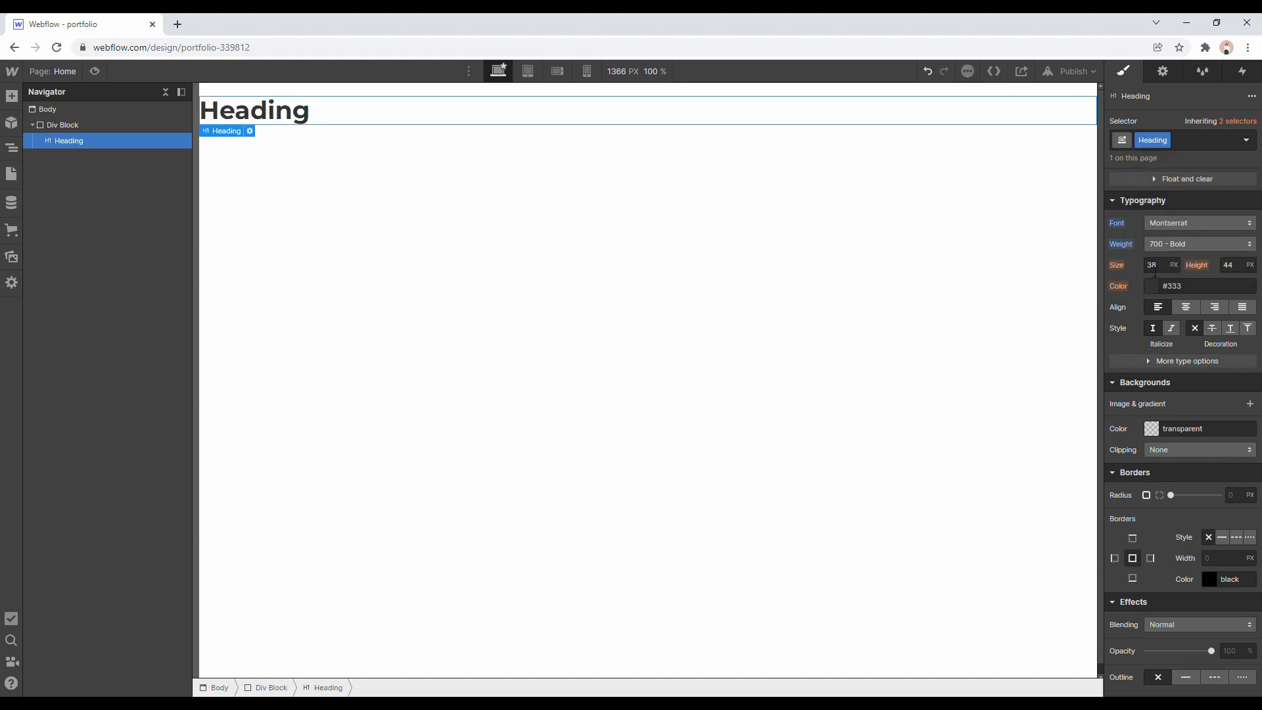
{"action": "left_click", "coordinate": [1157, 271]}
{"action": "type", "text": "80"}
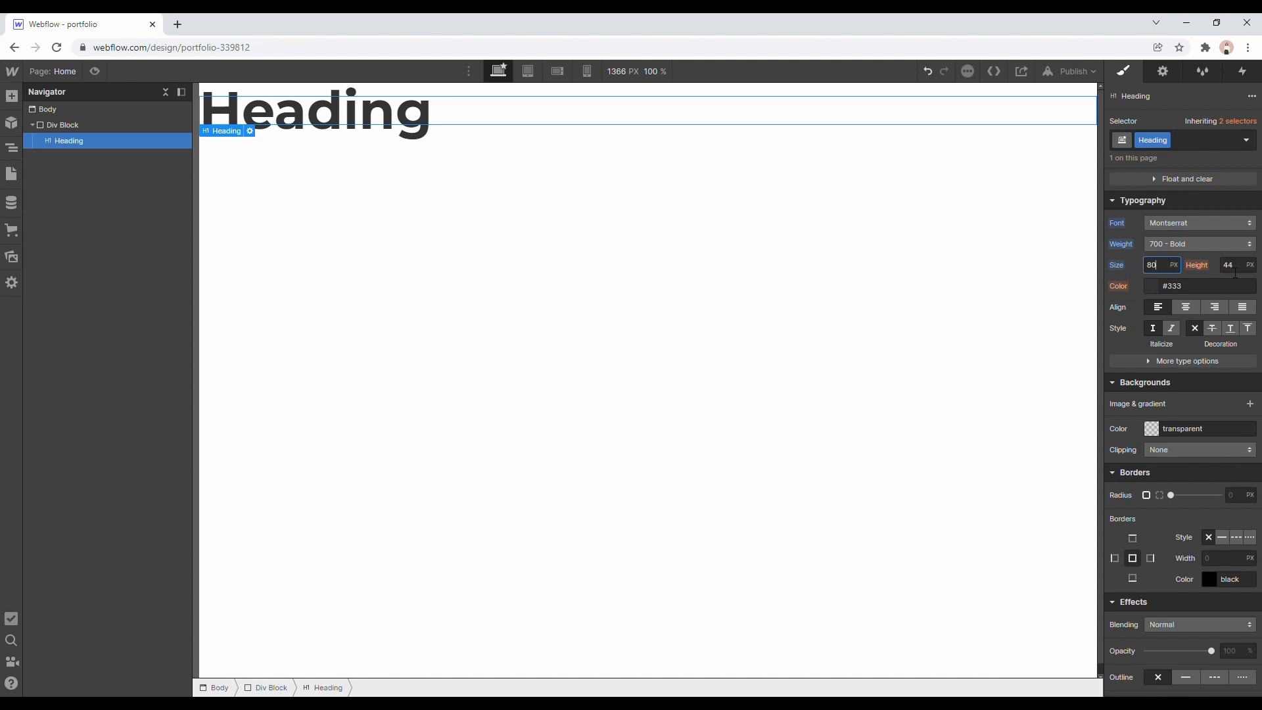
Add a second line reading "next line" to the heading text.
{"action": "double_click", "coordinate": [462, 113]}
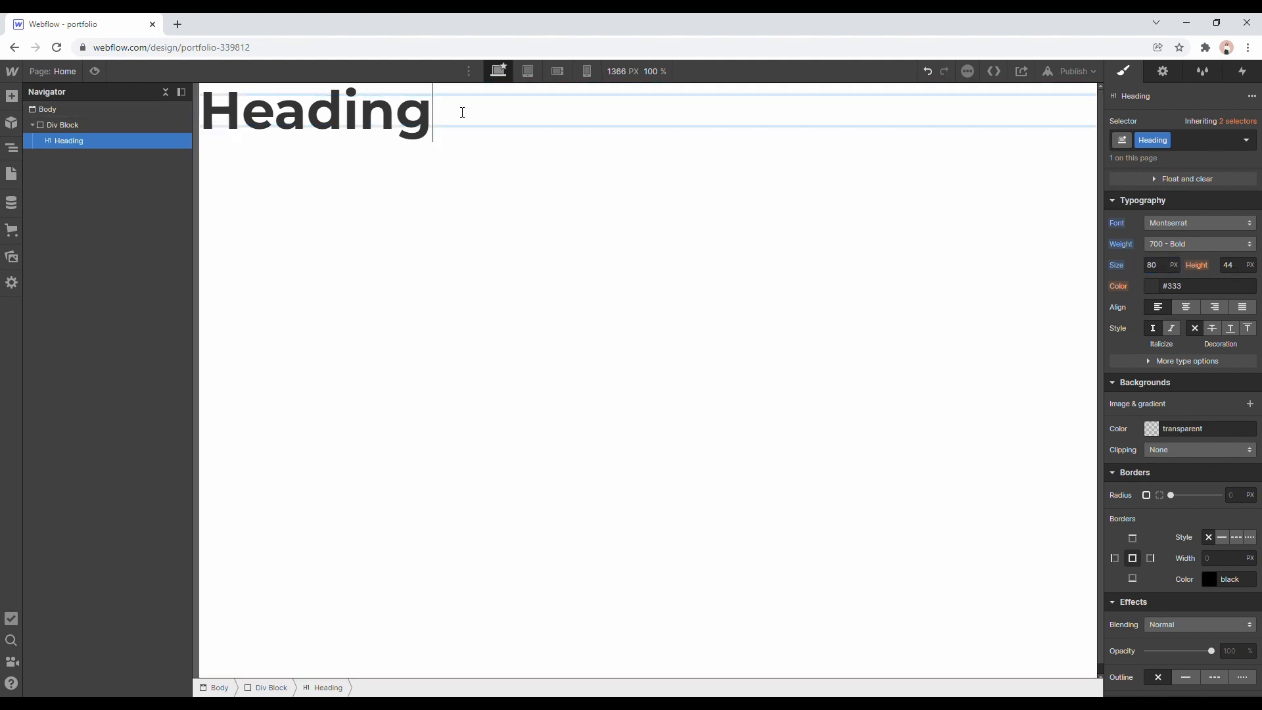
{"action": "key", "text": "shift+Return"}
{"action": "type", "text": "next"}
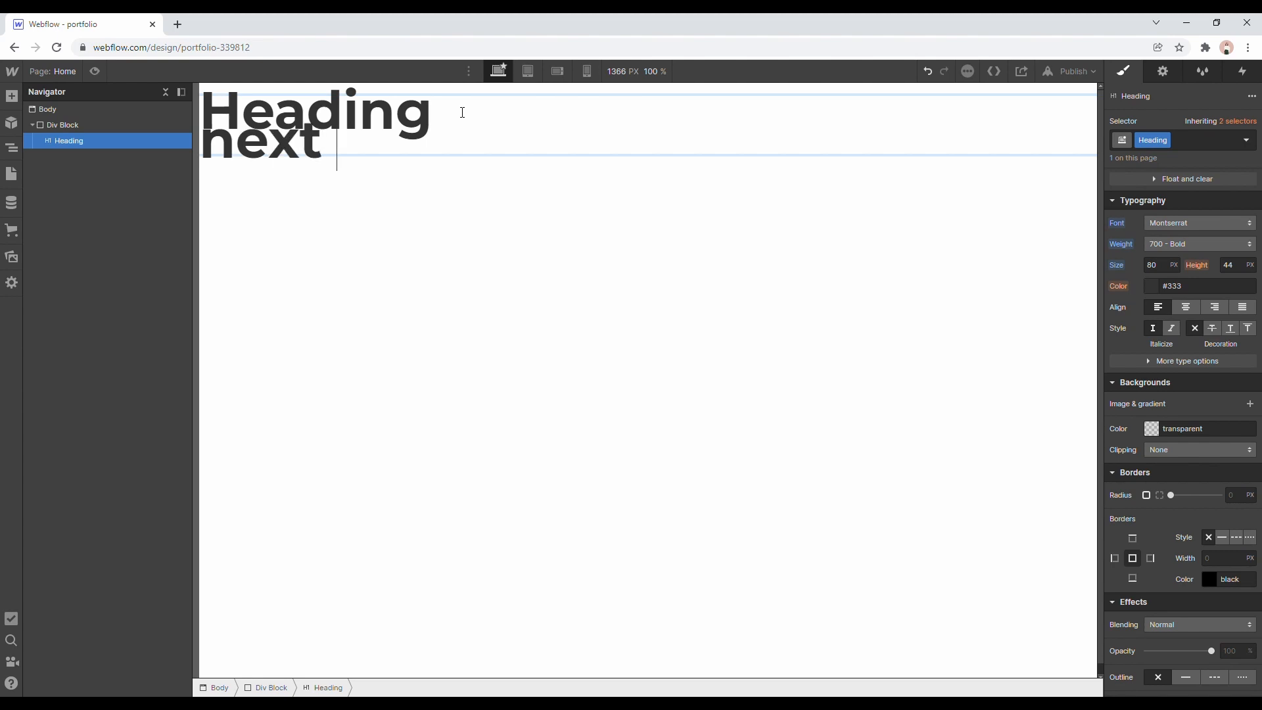
{"action": "type", "text": " line"}
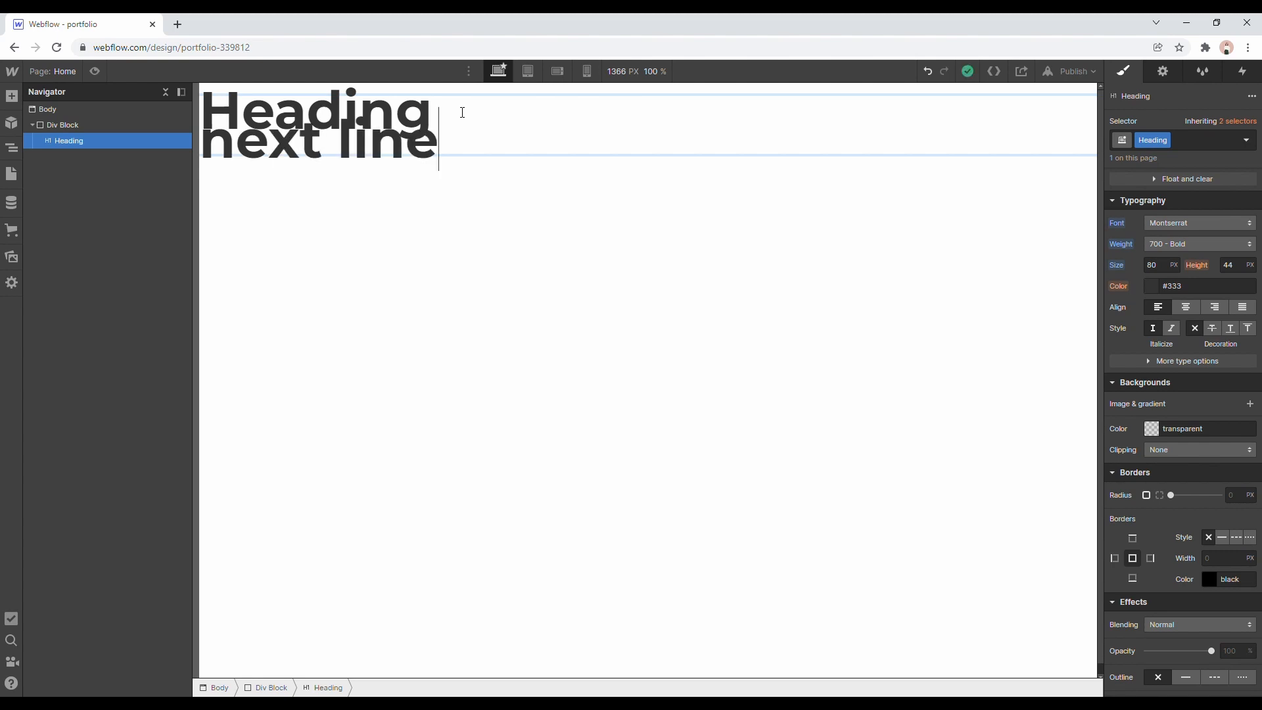
{"action": "left_click", "coordinate": [485, 207]}
Try a line height of 70 px on the heading and settle on 80 px.
{"action": "left_click", "coordinate": [472, 135]}
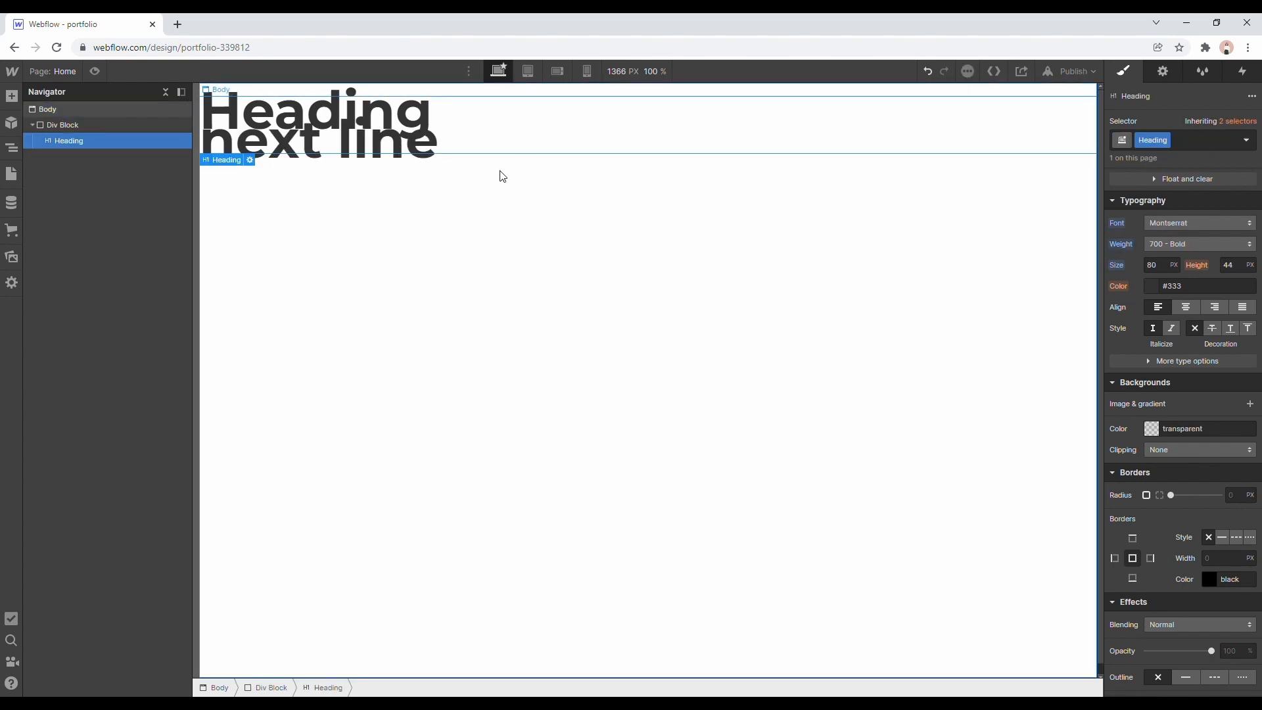
{"action": "left_click", "coordinate": [1233, 266]}
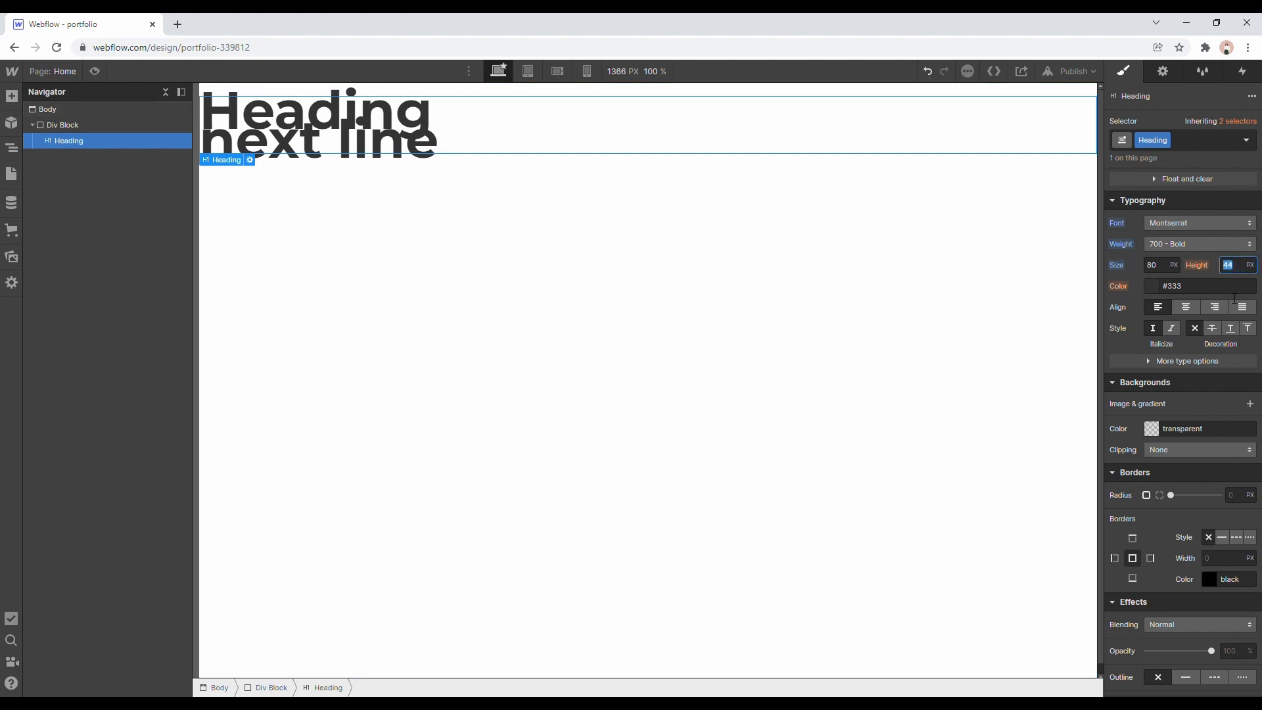
{"action": "type", "text": "70"}
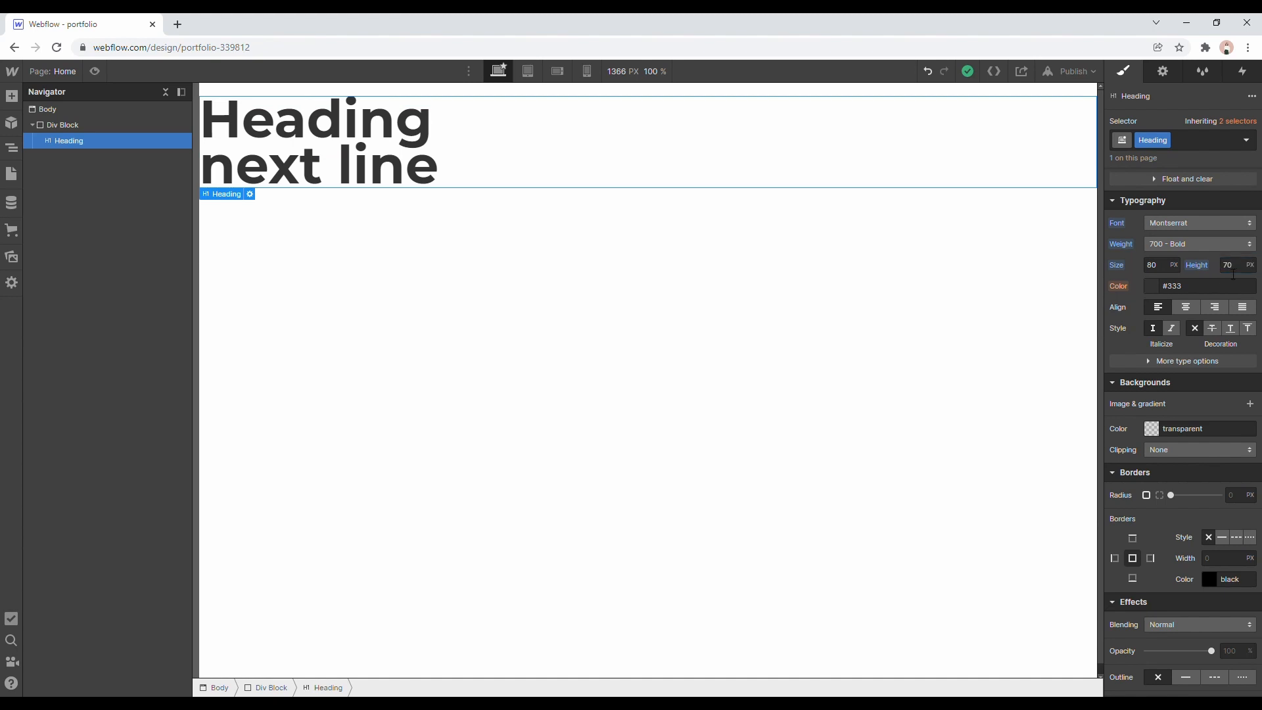
{"action": "left_click", "coordinate": [1239, 269]}
{"action": "type", "text": "80"}
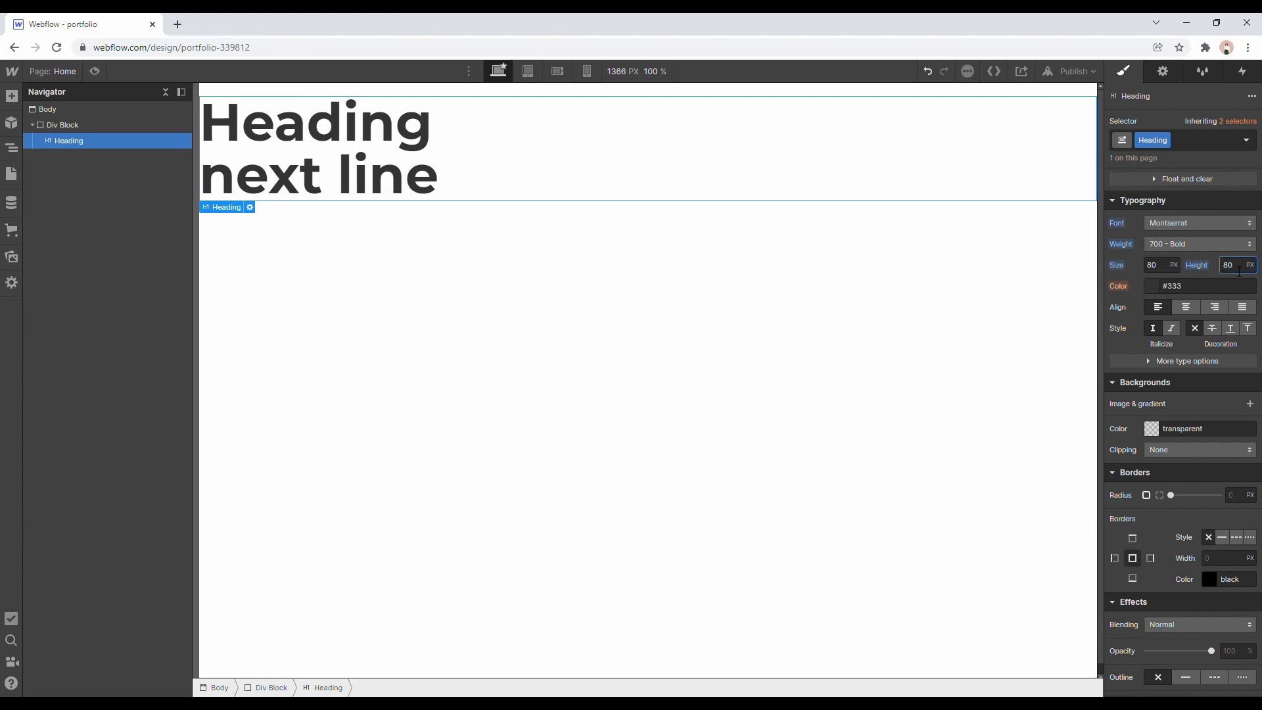
Set the heading's text color to pure red, #ff0000.
{"action": "left_click", "coordinate": [1153, 286]}
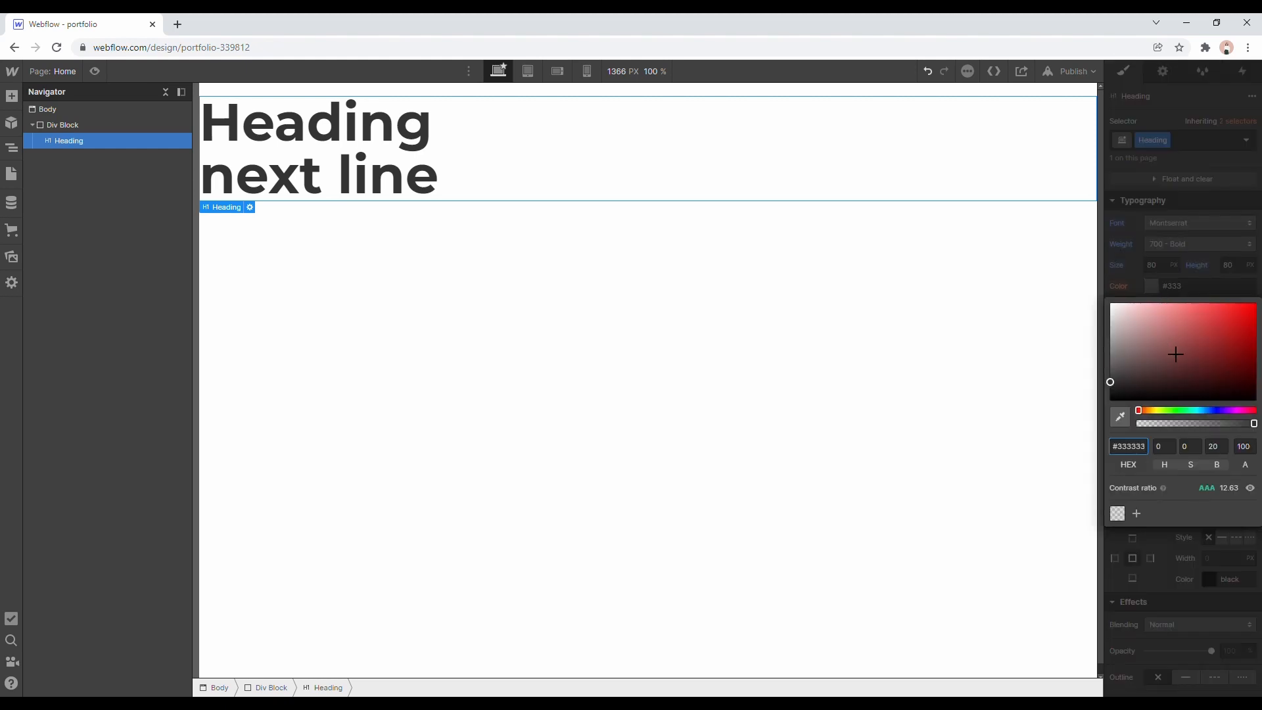
{"action": "left_click_drag", "start_coordinate": [1176, 355], "coordinate": [1257, 303]}
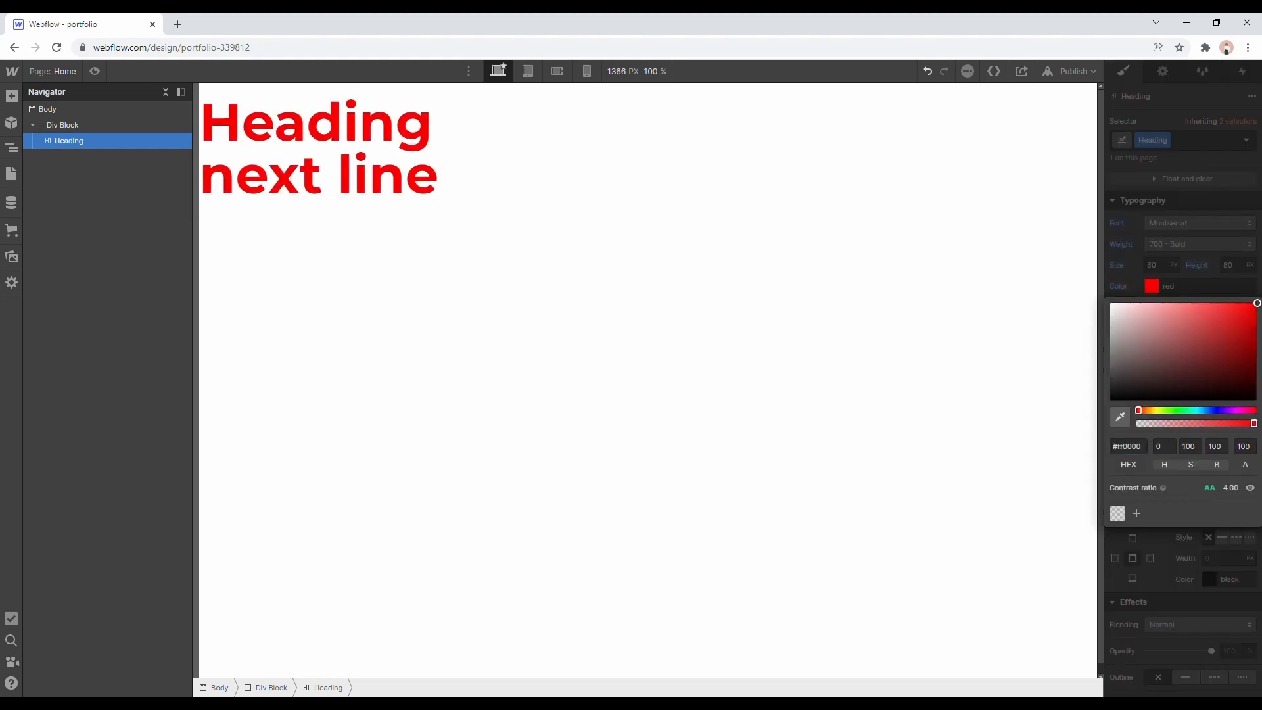
{"action": "left_click", "coordinate": [1204, 266]}
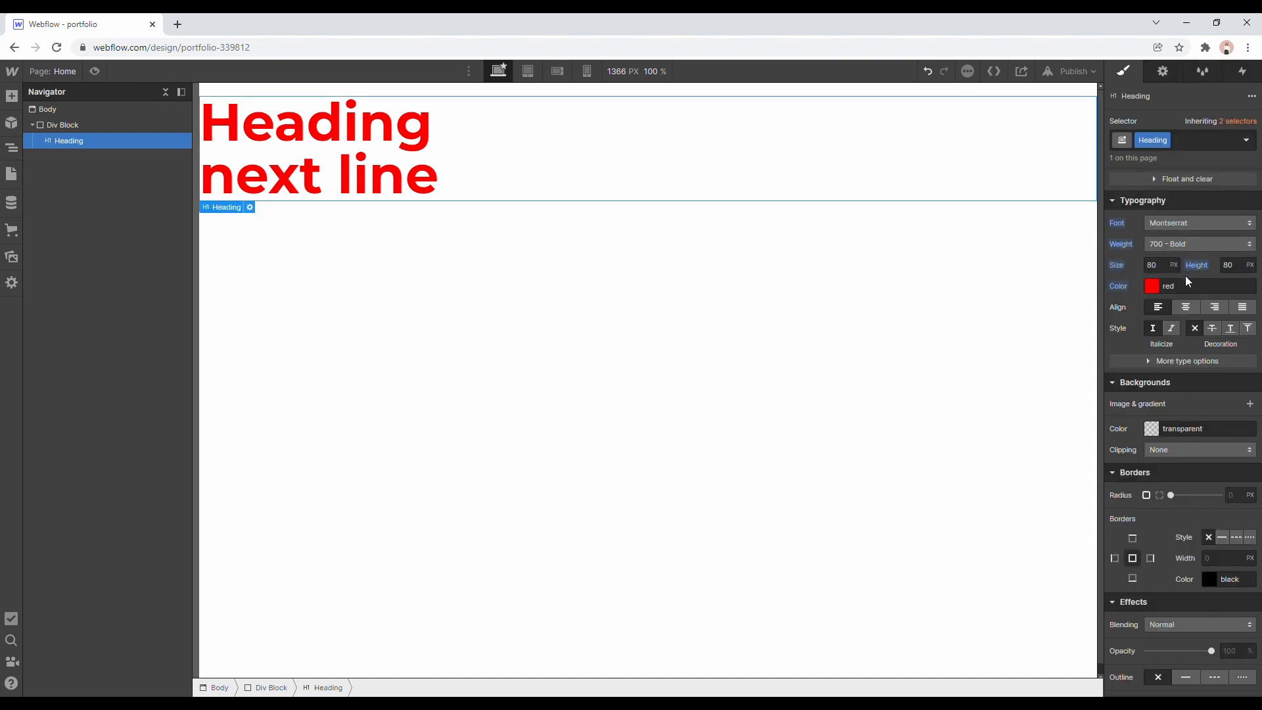
Shift the hue of the heading's text color to yellow, #fffb00.
{"action": "left_click", "coordinate": [1153, 286]}
{"action": "mouse_move", "coordinate": [1150, 410]}
{"action": "left_mouse_down"}
{"action": "mouse_move", "coordinate": [1169, 422]}
{"action": "mouse_move", "coordinate": [1159, 421]}
{"action": "left_mouse_up"}
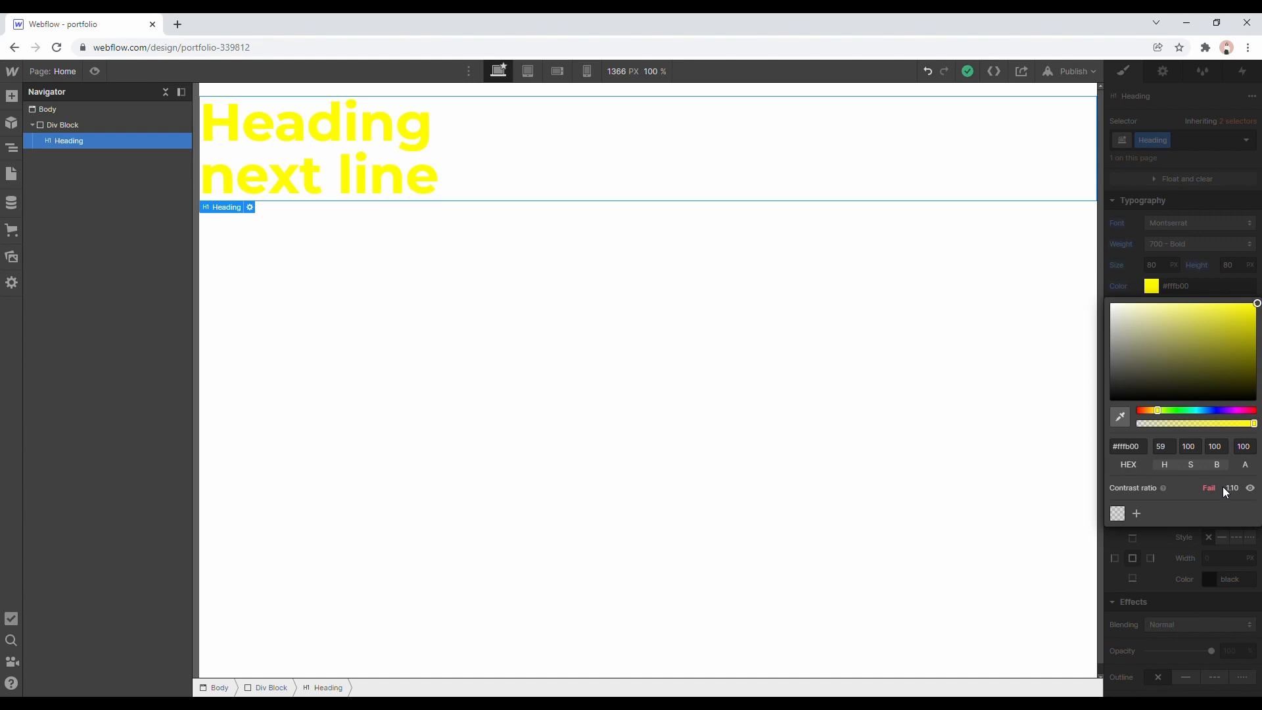
{"action": "left_click", "coordinate": [1177, 544]}
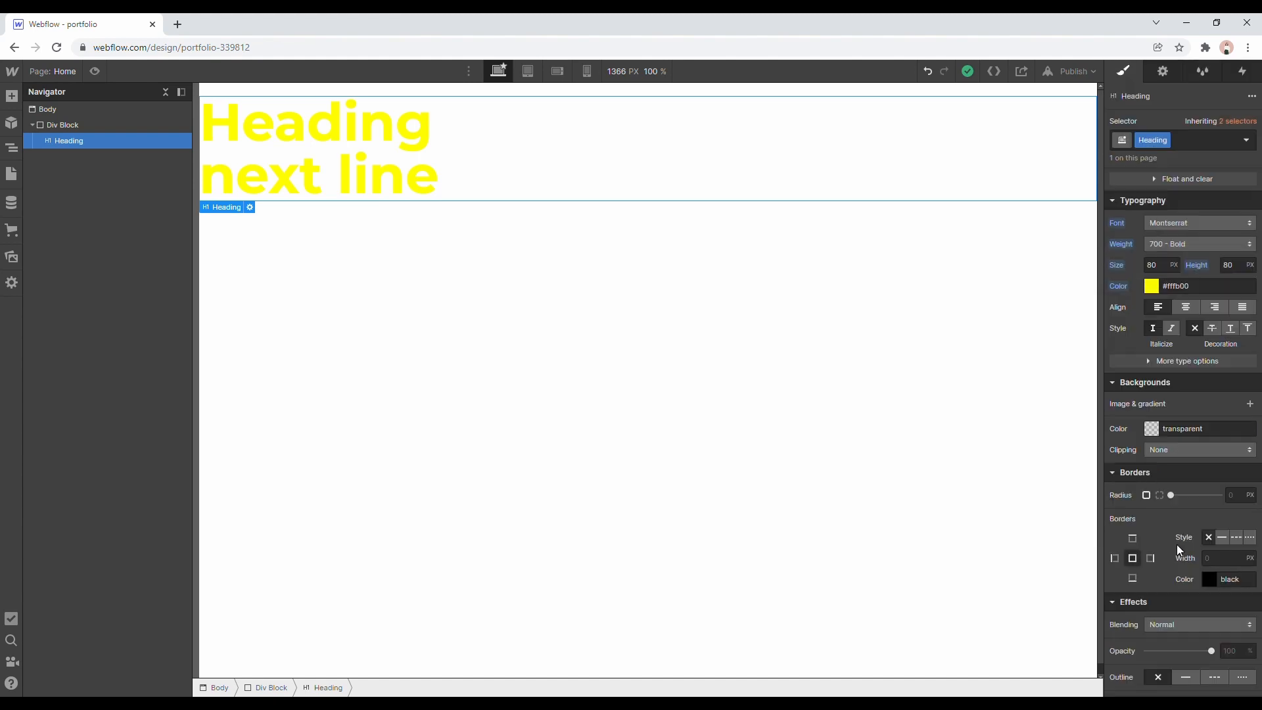
Set the heading's background color to black and check the contrast ratio of its text color.
{"action": "left_click", "coordinate": [1151, 432]}
{"action": "left_click_drag", "start_coordinate": [1150, 503], "coordinate": [1053, 615]}
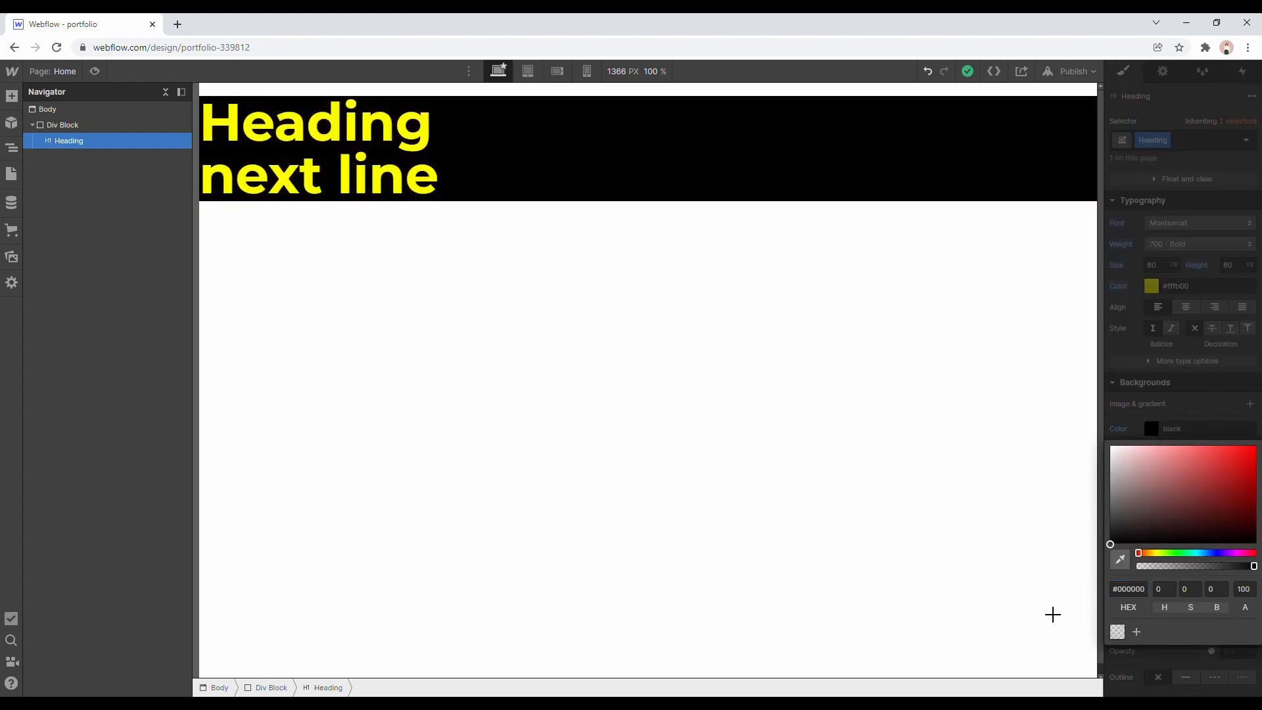
{"action": "left_click", "coordinate": [1173, 437]}
{"action": "left_click", "coordinate": [1151, 286]}
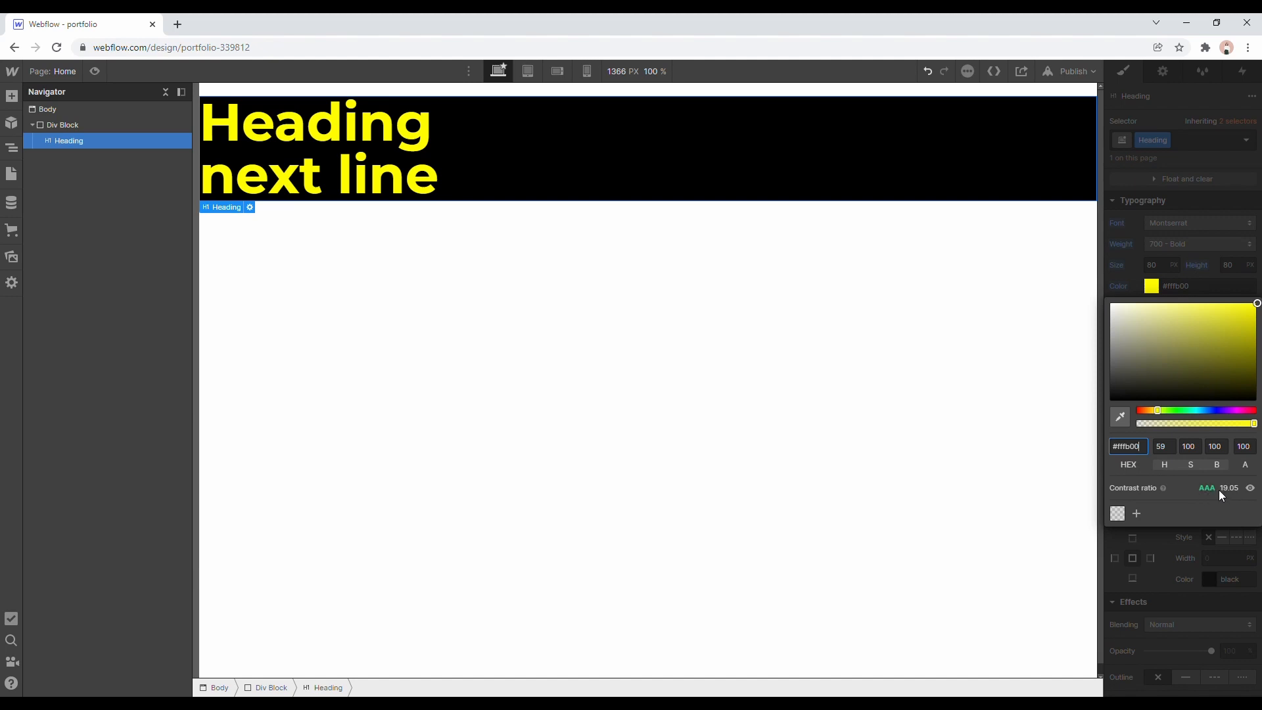
{"action": "left_click", "coordinate": [1181, 552]}
Set the heading's background color to white.
{"action": "left_click", "coordinate": [1151, 429]}
{"action": "left_click_drag", "start_coordinate": [1162, 462], "coordinate": [1060, 409]}
{"action": "left_click", "coordinate": [1156, 365]}
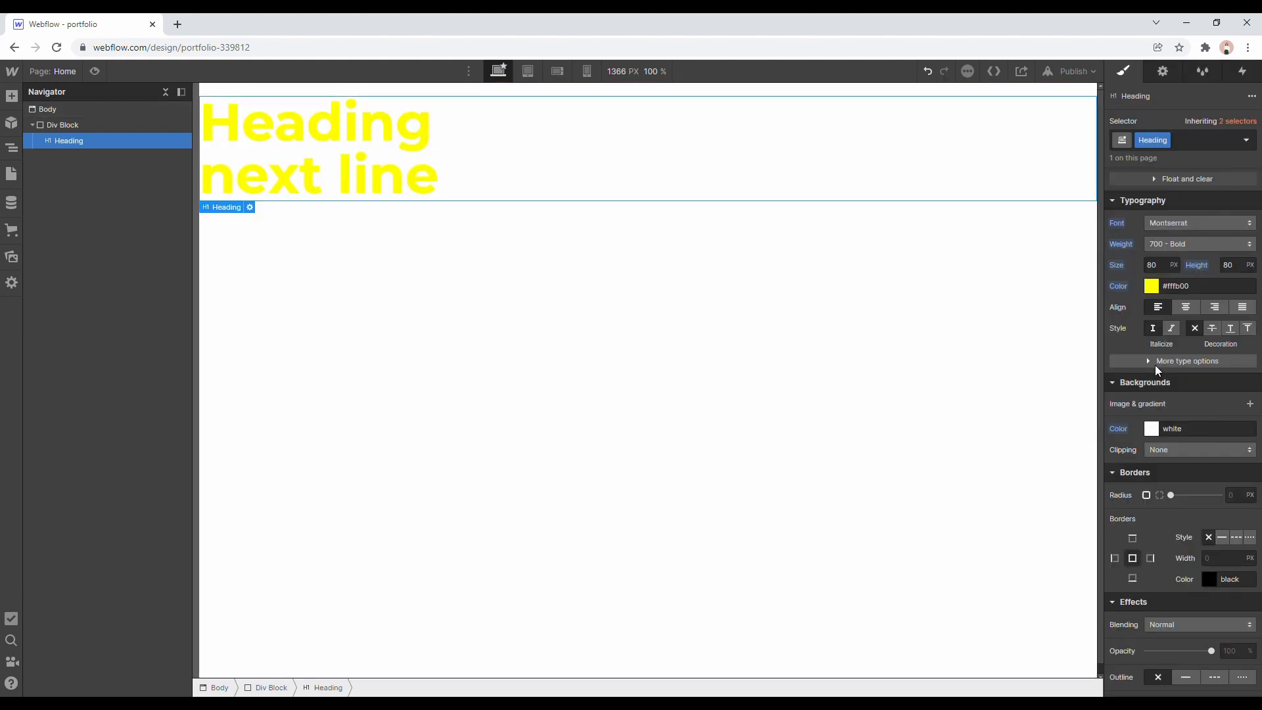
{"action": "scroll", "coordinate": [1167, 345], "scroll_direction": "down", "scroll_amount": 2}
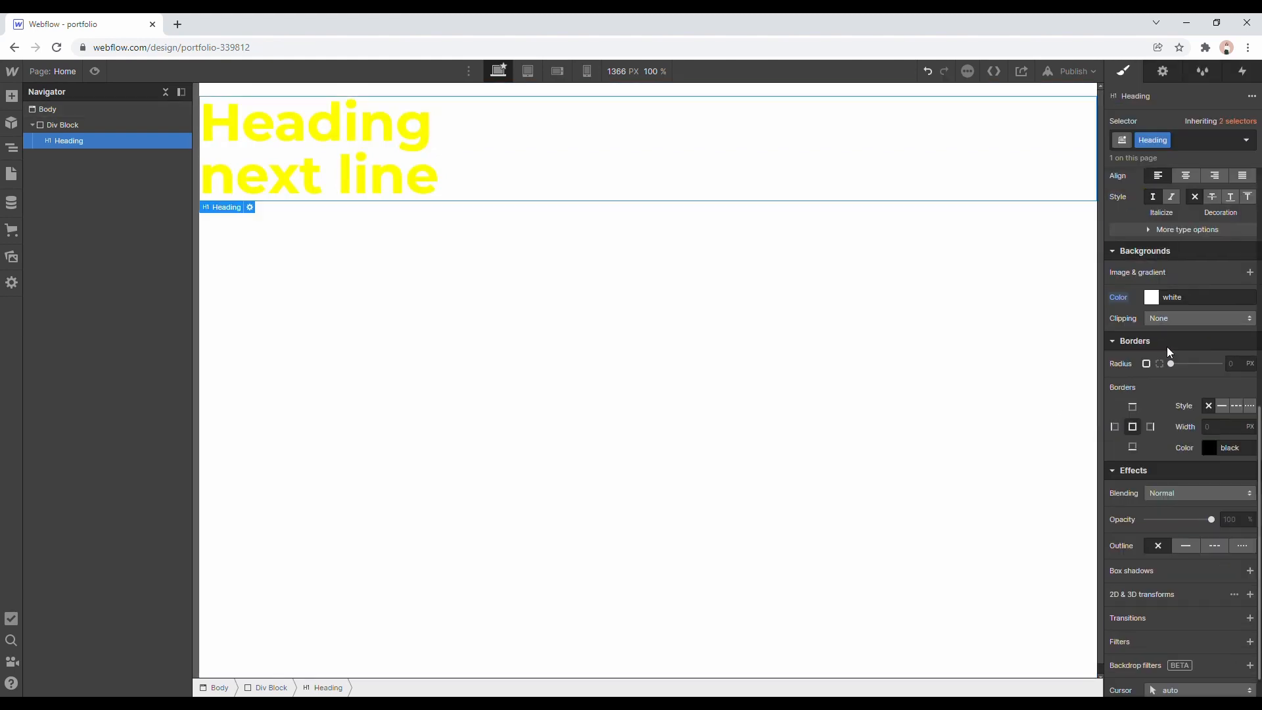
{"action": "scroll", "coordinate": [1166, 346], "scroll_direction": "up", "scroll_amount": 2}
{"action": "scroll", "coordinate": [1167, 341], "scroll_direction": "down", "scroll_amount": 2}
{"action": "scroll", "coordinate": [1224, 355], "scroll_direction": "up", "scroll_amount": 2}
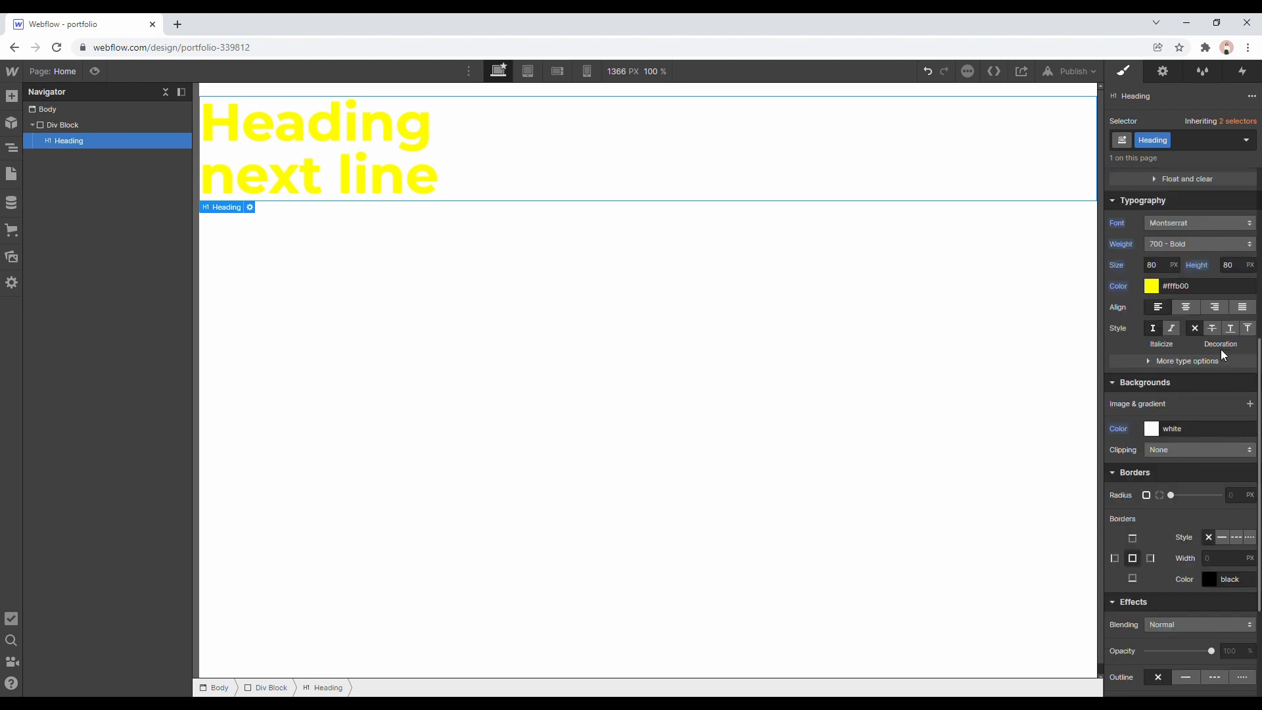
Review the heading's remaining style options, its element settings and the site's style manager.
{"action": "scroll", "coordinate": [1224, 355], "scroll_direction": "down", "scroll_amount": 3}
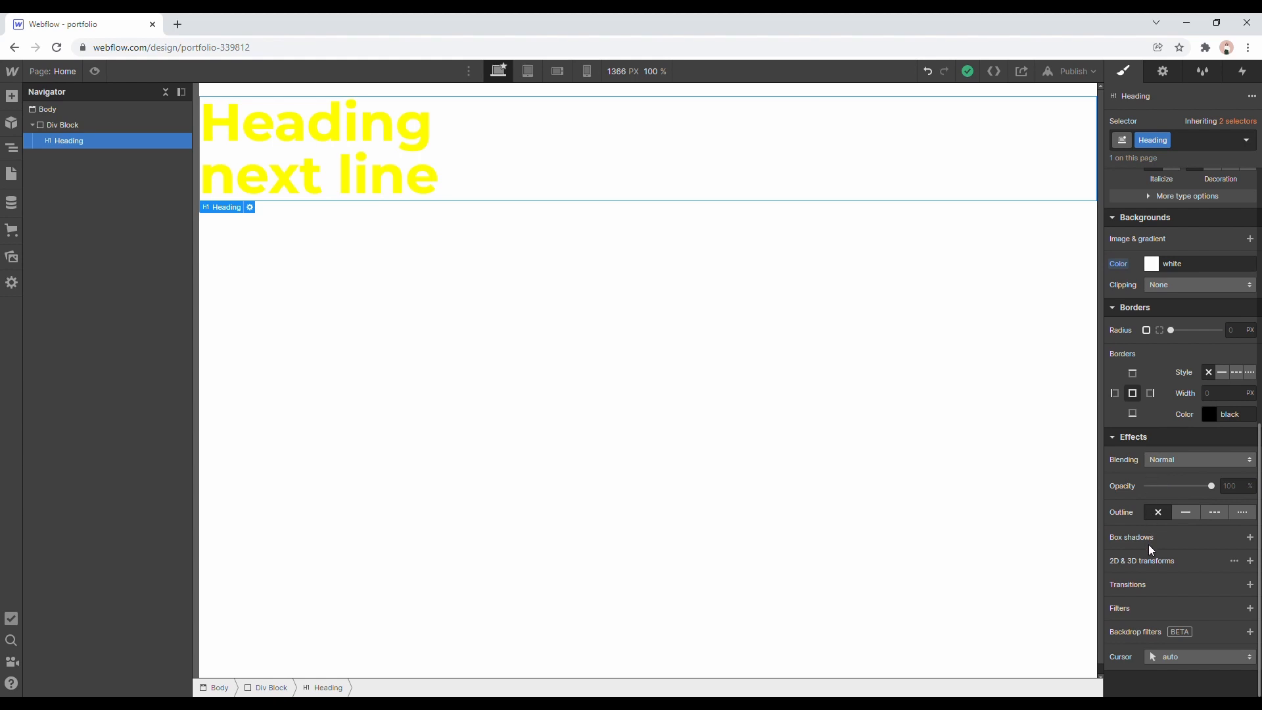
{"action": "scroll", "coordinate": [1132, 520], "scroll_direction": "up", "scroll_amount": 6}
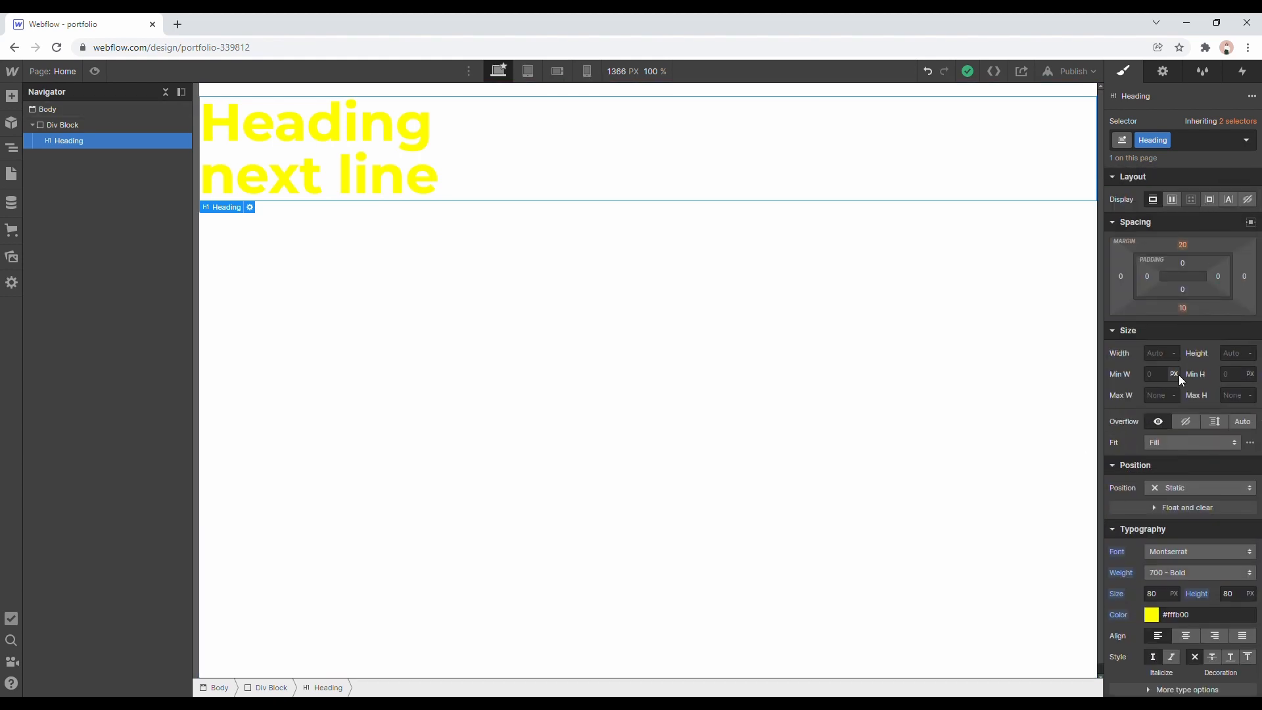
{"action": "left_click", "coordinate": [1165, 72]}
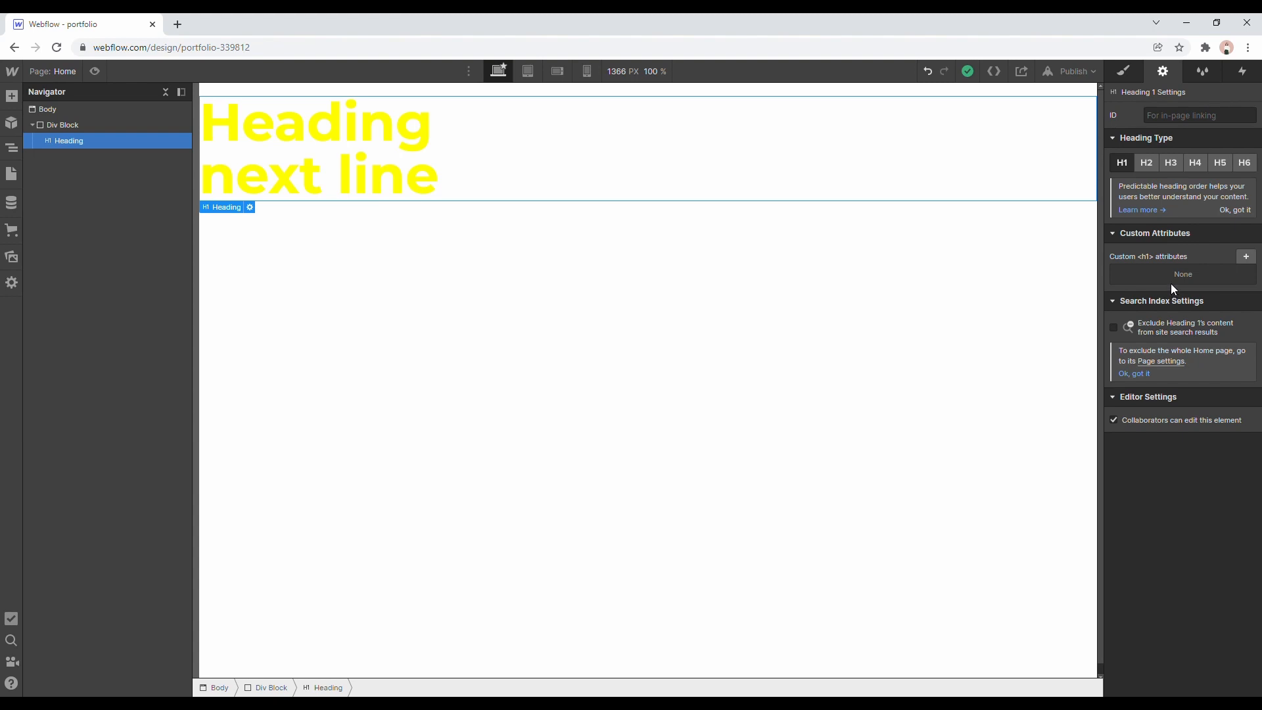
{"action": "left_click", "coordinate": [1203, 71]}
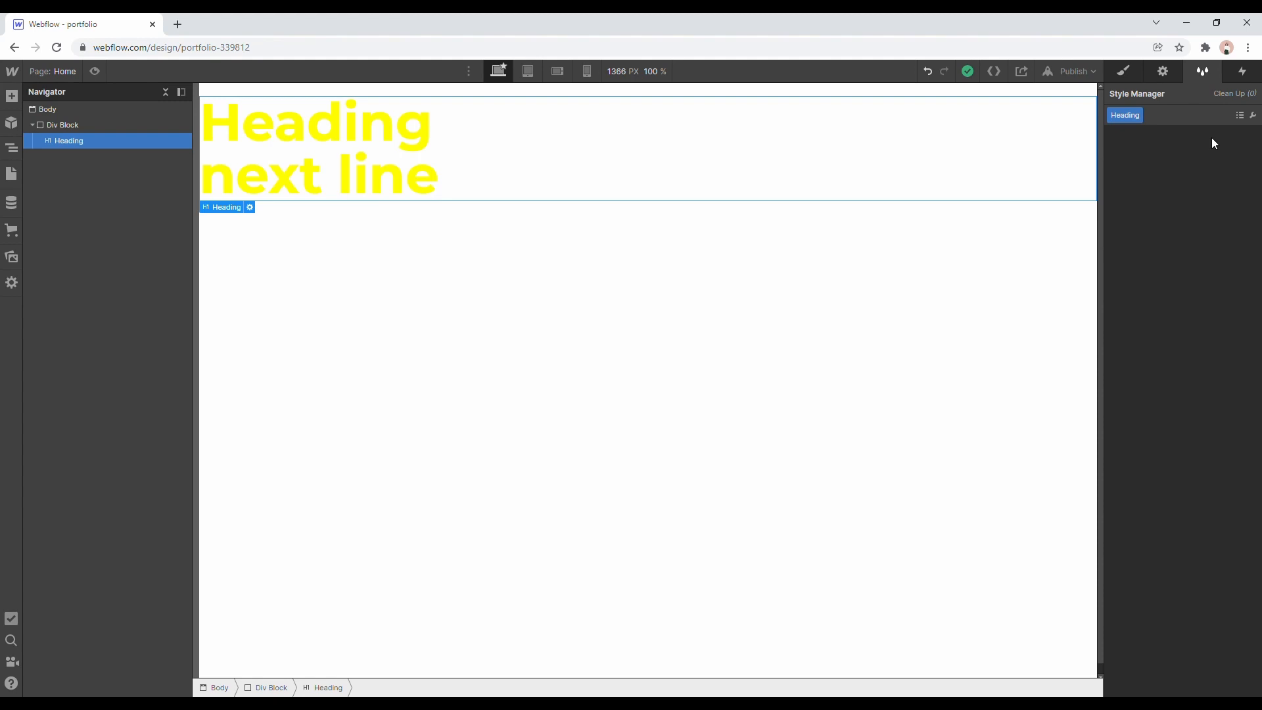
{"action": "left_click", "coordinate": [1125, 71]}
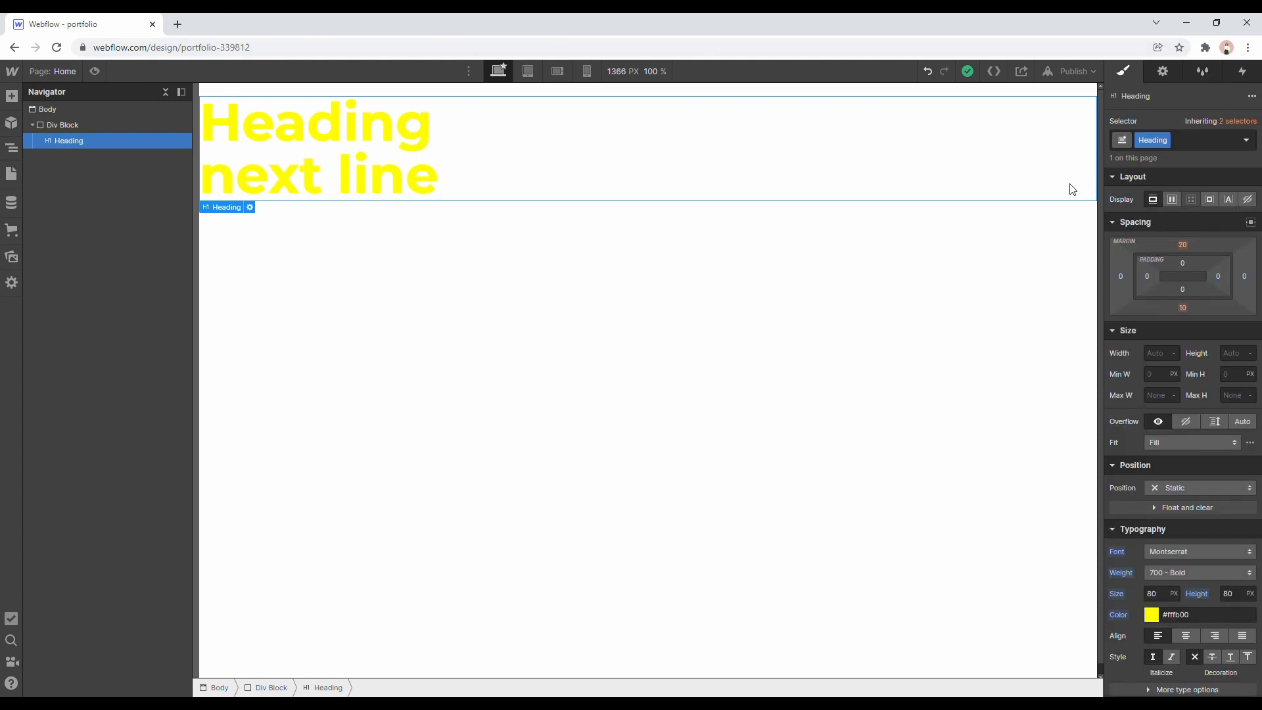
{"action": "left_click", "coordinate": [1169, 142]}
{"action": "left_click", "coordinate": [1167, 159]}
{"action": "left_click", "coordinate": [1167, 146]}
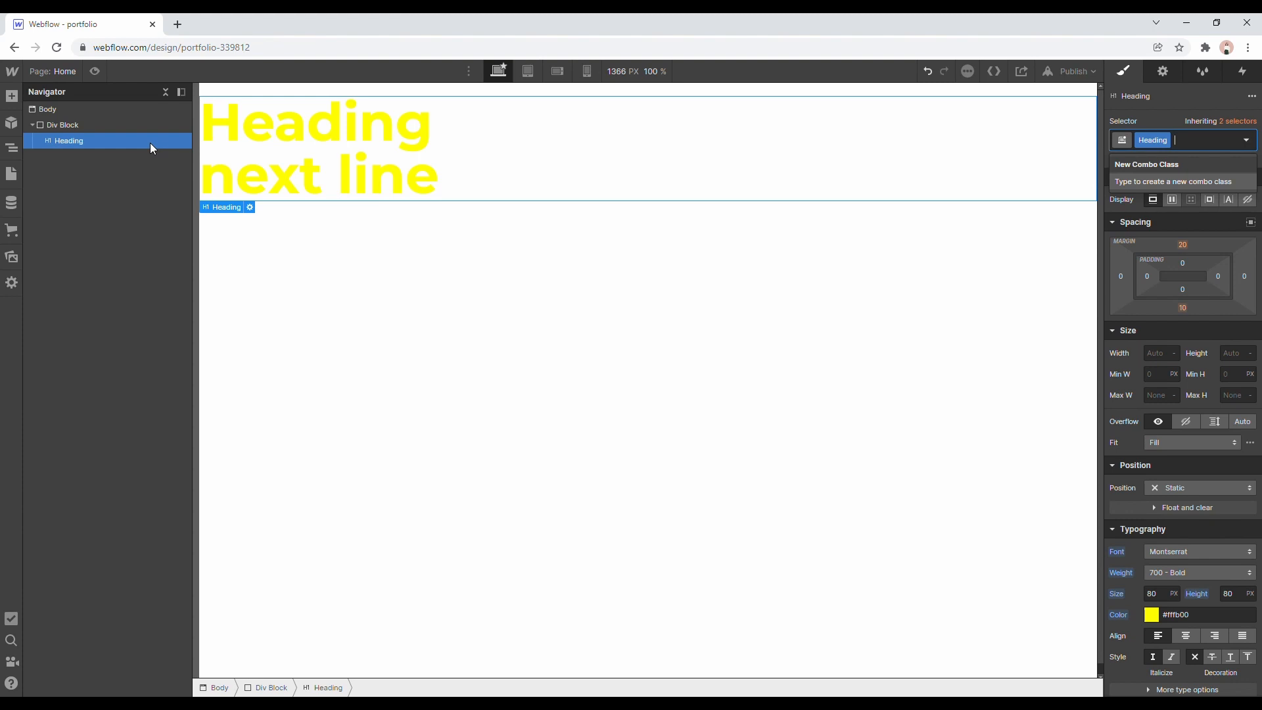
{"action": "type", "text": "portfolio-8449eb"}
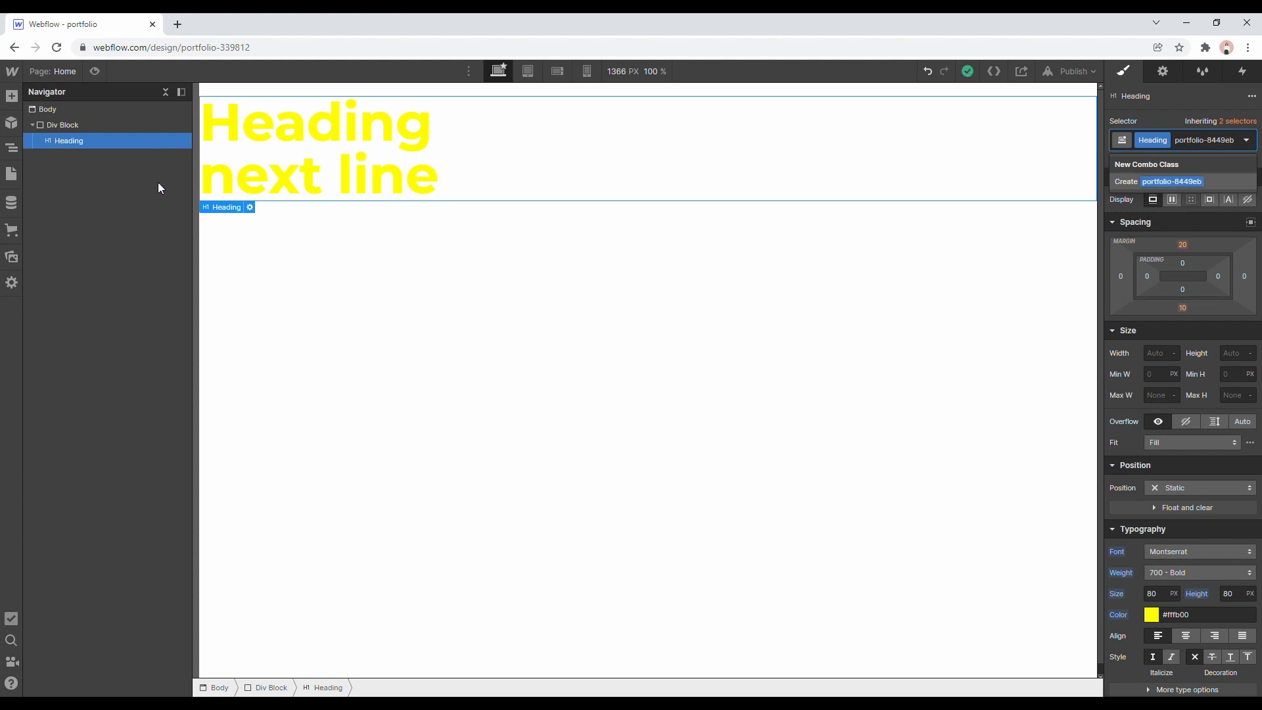
{"action": "key", "text": "ctrl+z"}
{"action": "key", "text": "Escape"}
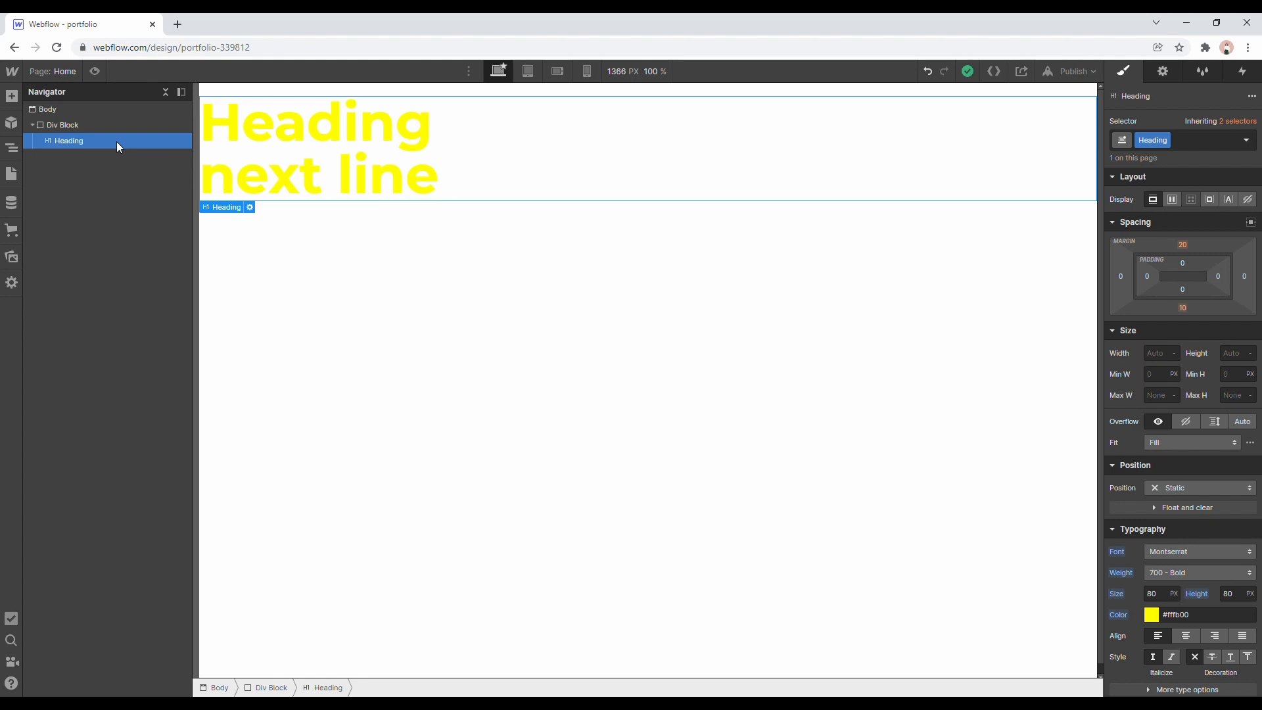
Duplicate the heading inside the div block and check the class on both copies.
{"action": "key", "text": "ctrl+d"}
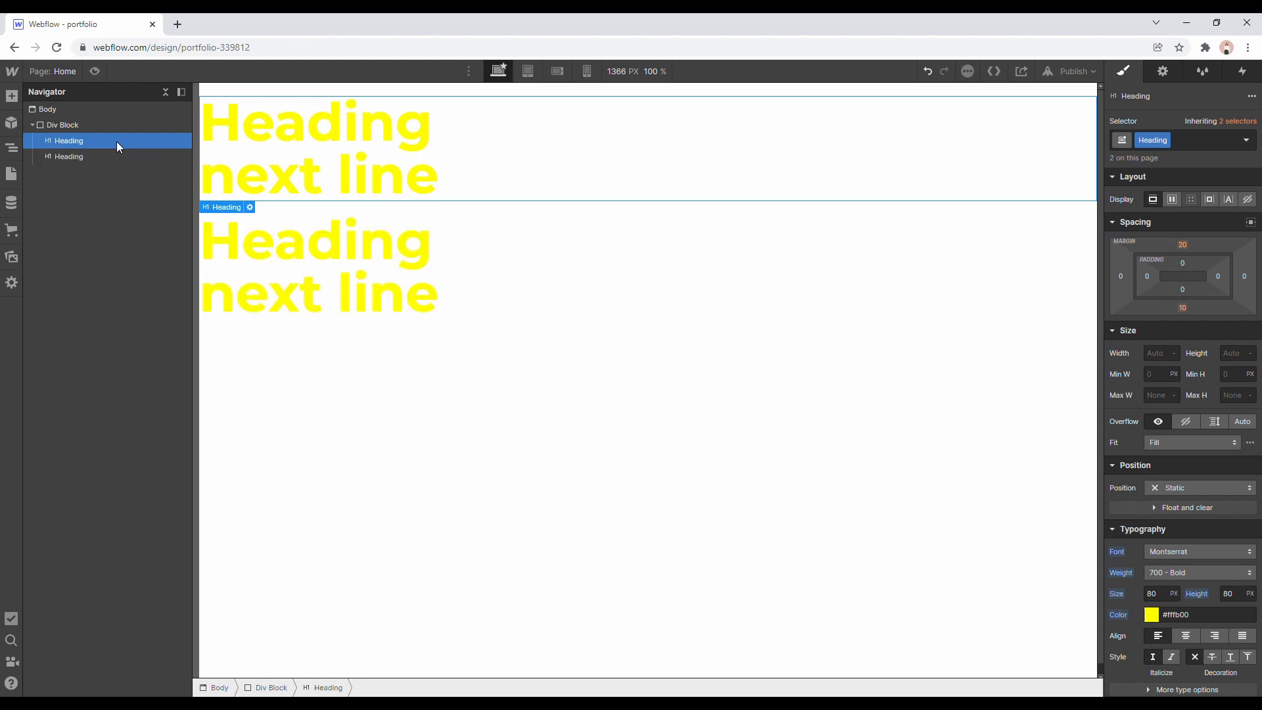
{"action": "left_click", "coordinate": [107, 155]}
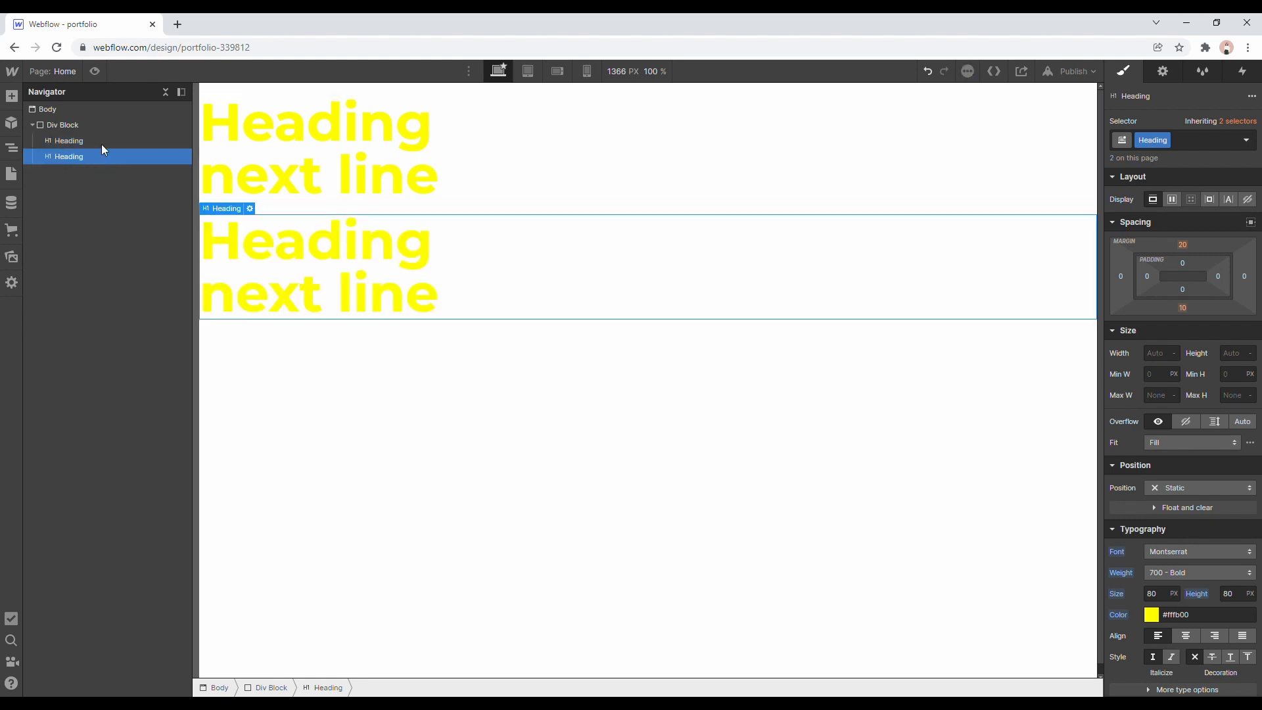
{"action": "left_click", "coordinate": [101, 141]}
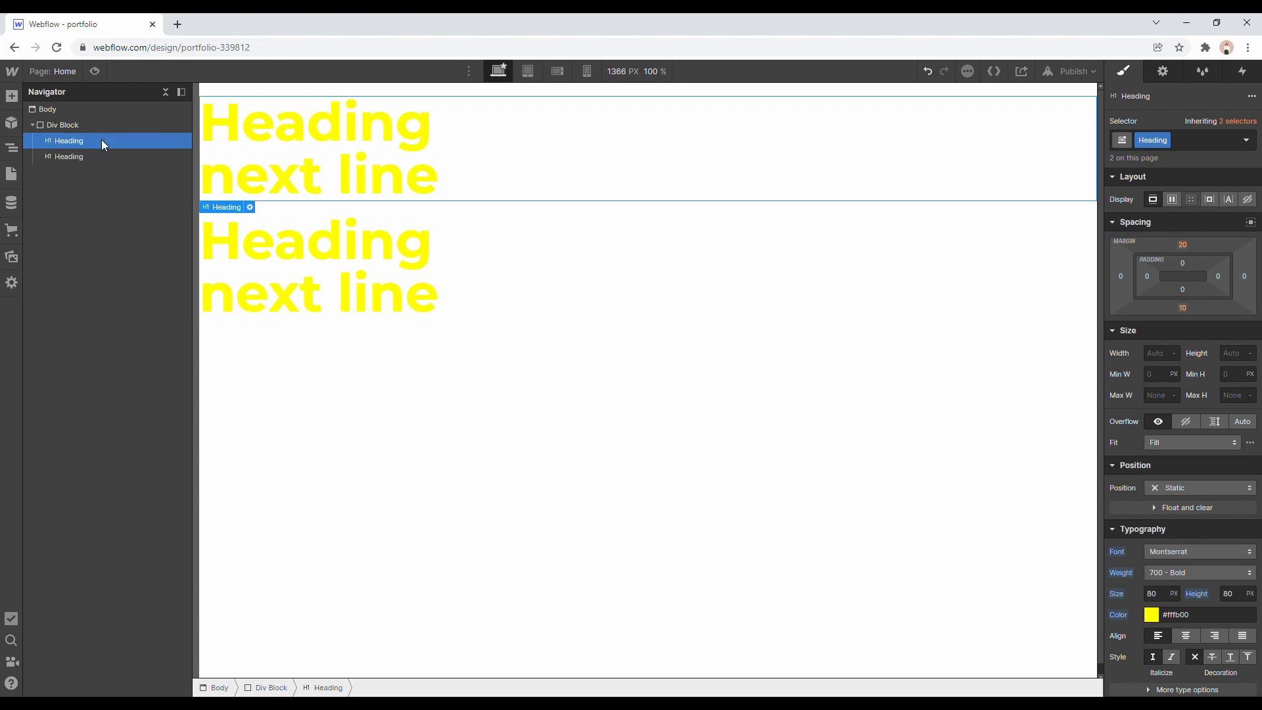
Set the text color of the shared Heading class to black, #000000.
{"action": "left_click", "coordinate": [1151, 616]}
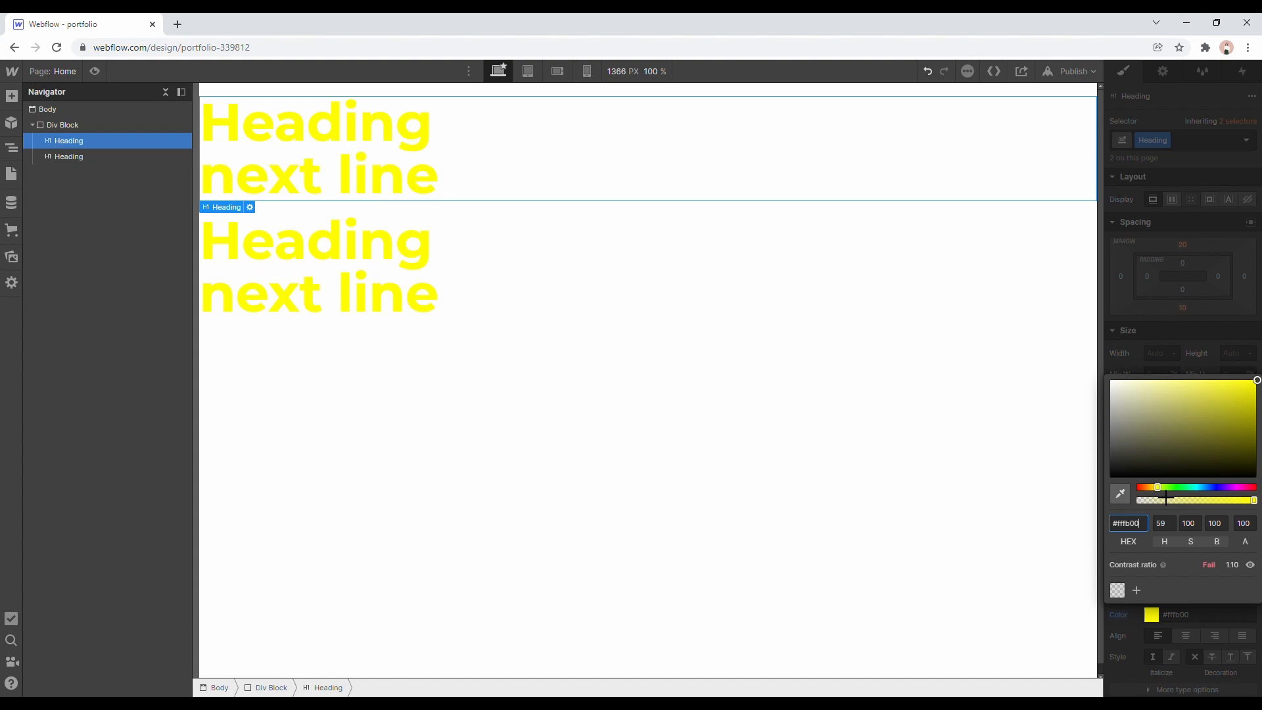
{"action": "left_click_drag", "start_coordinate": [1161, 492], "coordinate": [1135, 499]}
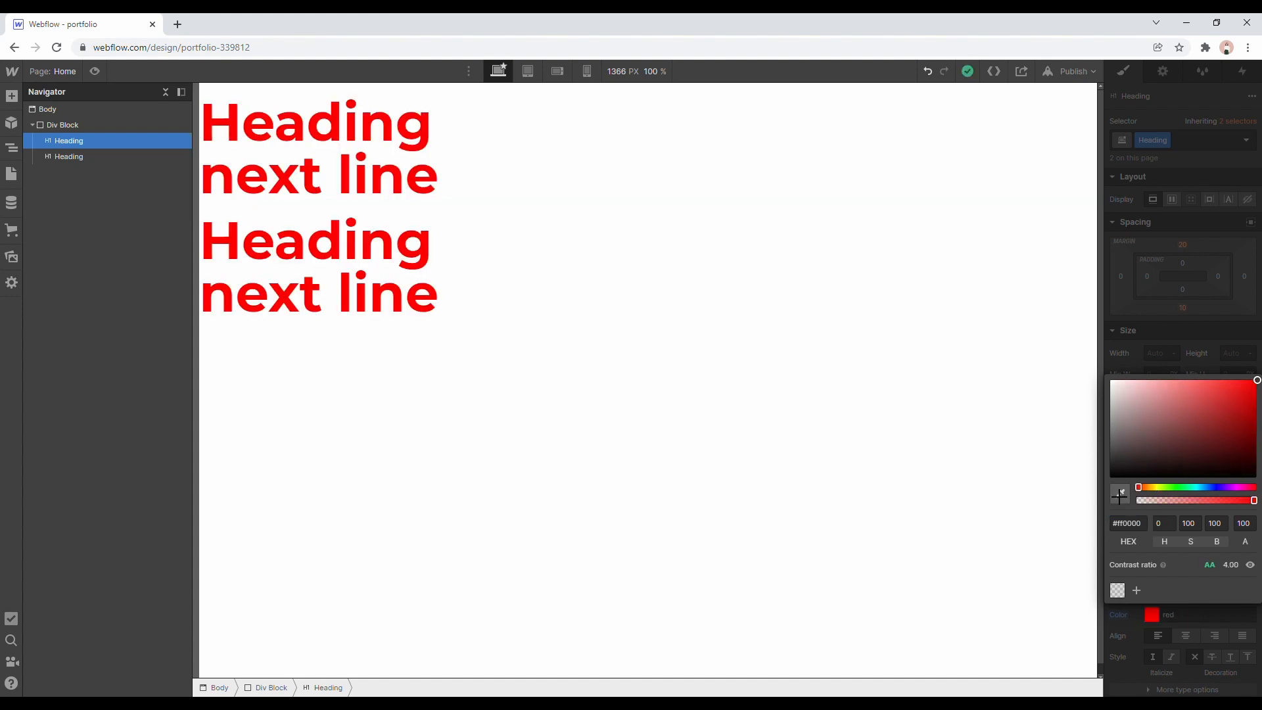
{"action": "left_click_drag", "start_coordinate": [1254, 441], "coordinate": [1076, 511]}
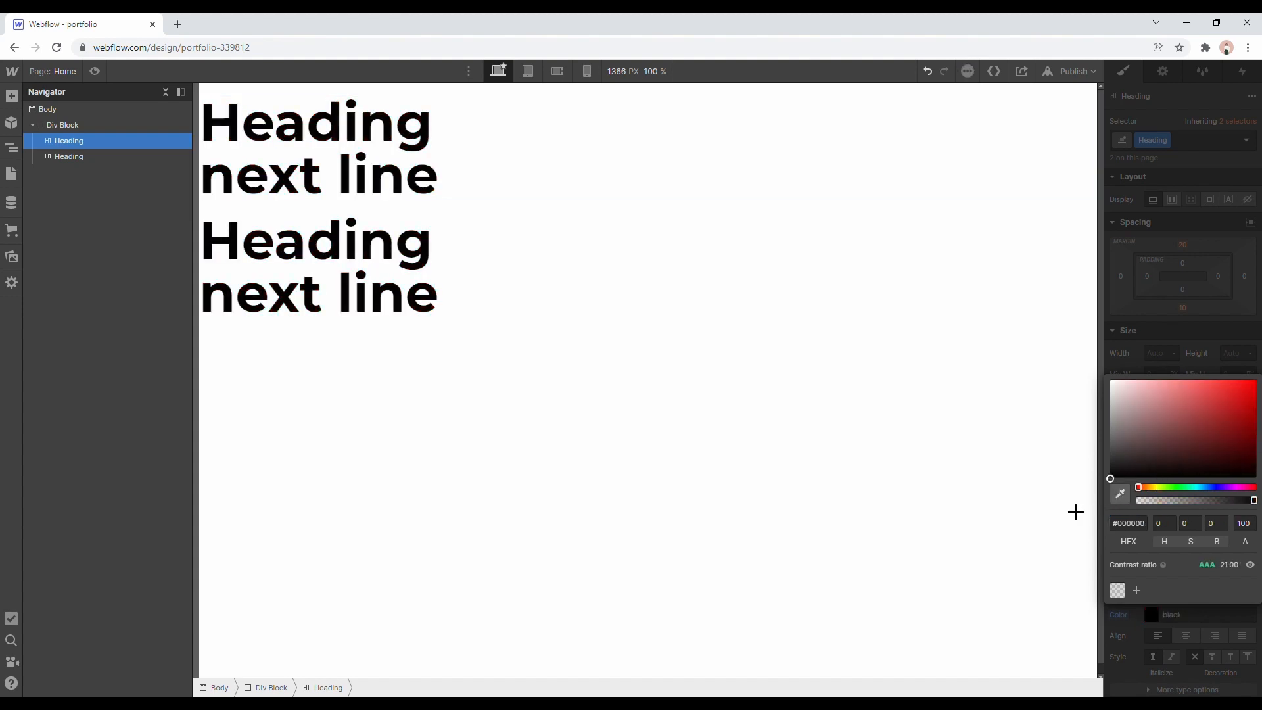
{"action": "left_click_drag", "start_coordinate": [1204, 448], "coordinate": [1071, 512]}
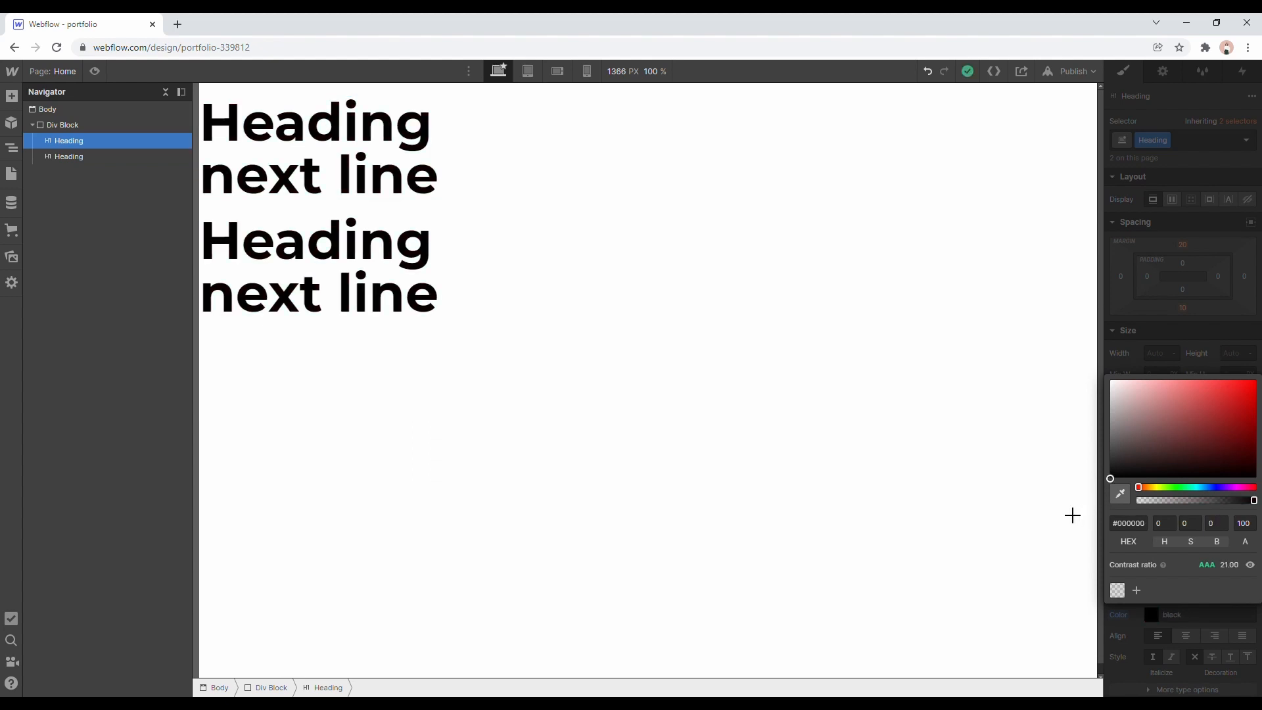
{"action": "left_click", "coordinate": [1177, 344]}
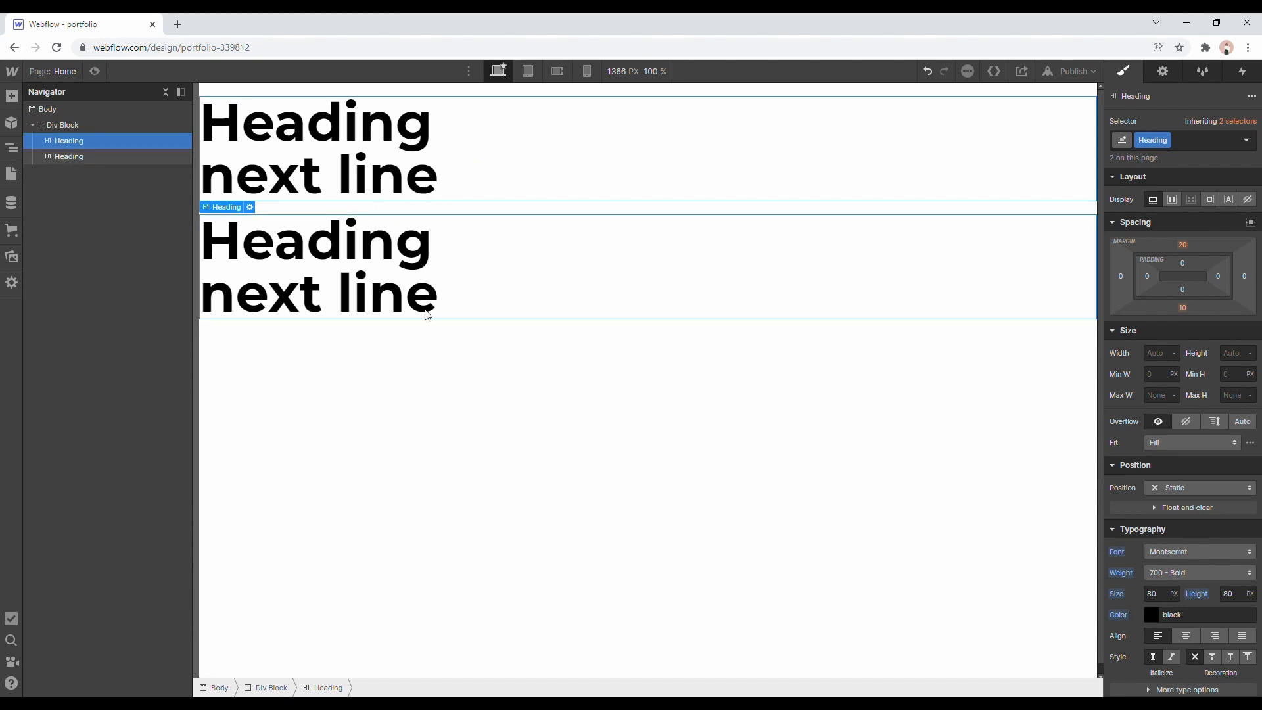
Rename the class on the second heading to Heading 2.
{"action": "left_click", "coordinate": [399, 278]}
{"action": "left_click", "coordinate": [1168, 140]}
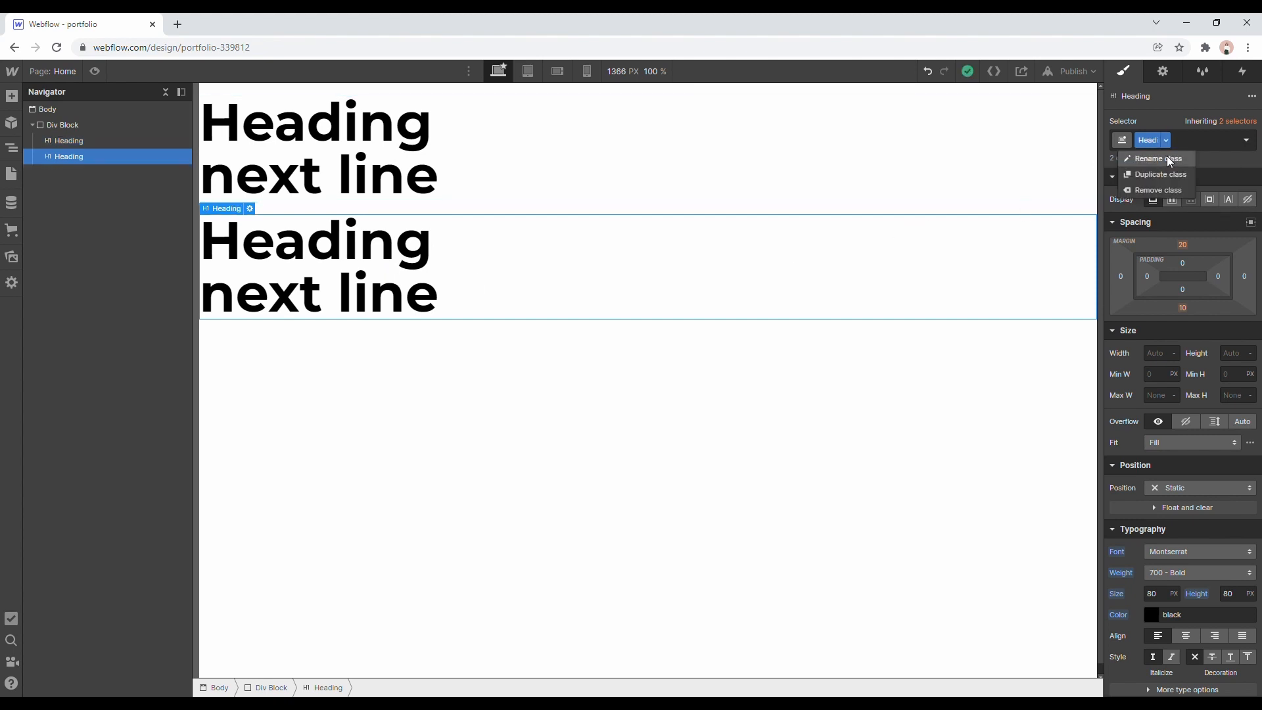
{"action": "left_click", "coordinate": [1169, 159]}
{"action": "key", "text": "Right"}
{"action": "type", "text": "2"}
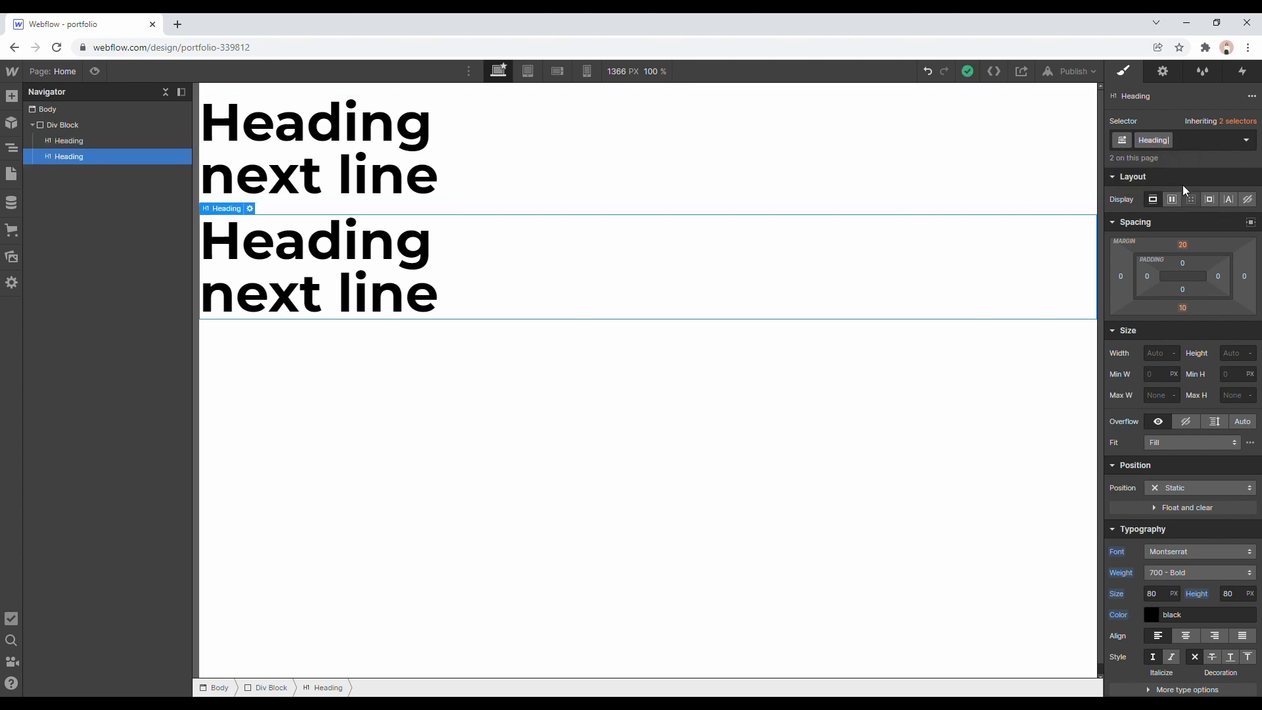
{"action": "key", "text": "Return"}
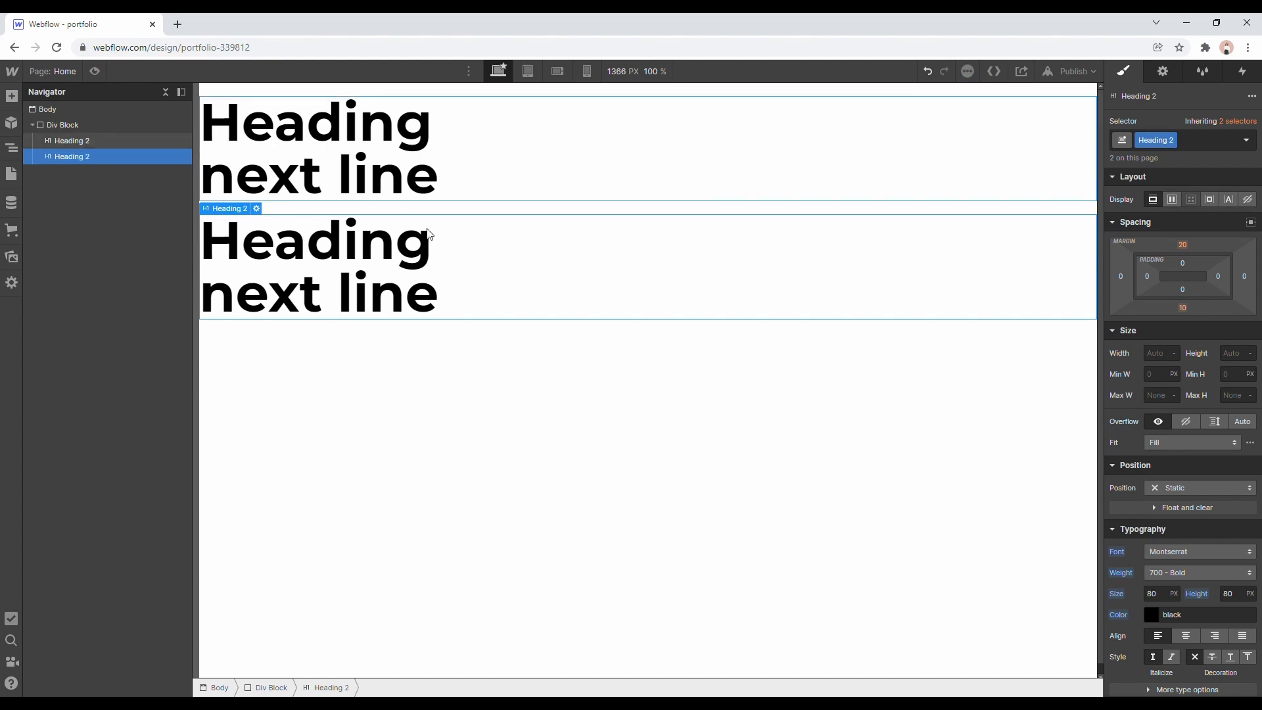
Set the text color of the Heading 2 class to red, #ff0000, and compare both headings.
{"action": "left_click", "coordinate": [1151, 612]}
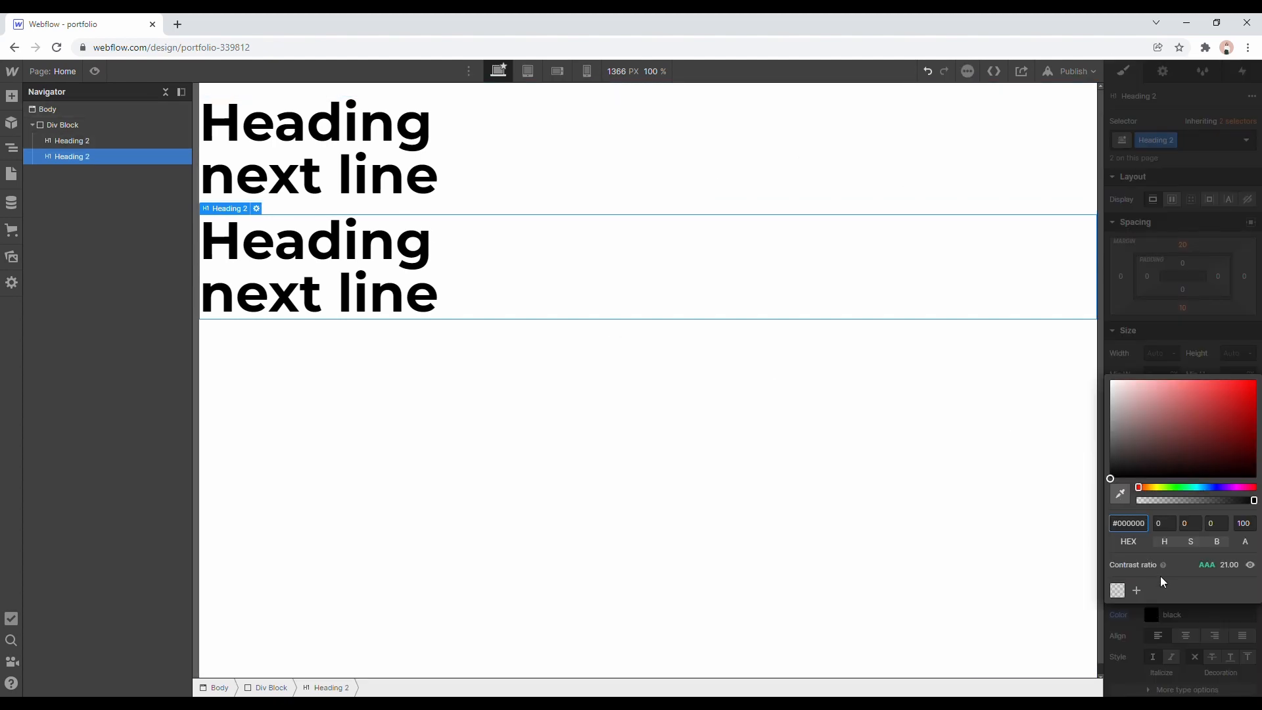
{"action": "left_click_drag", "start_coordinate": [1177, 450], "coordinate": [1257, 380]}
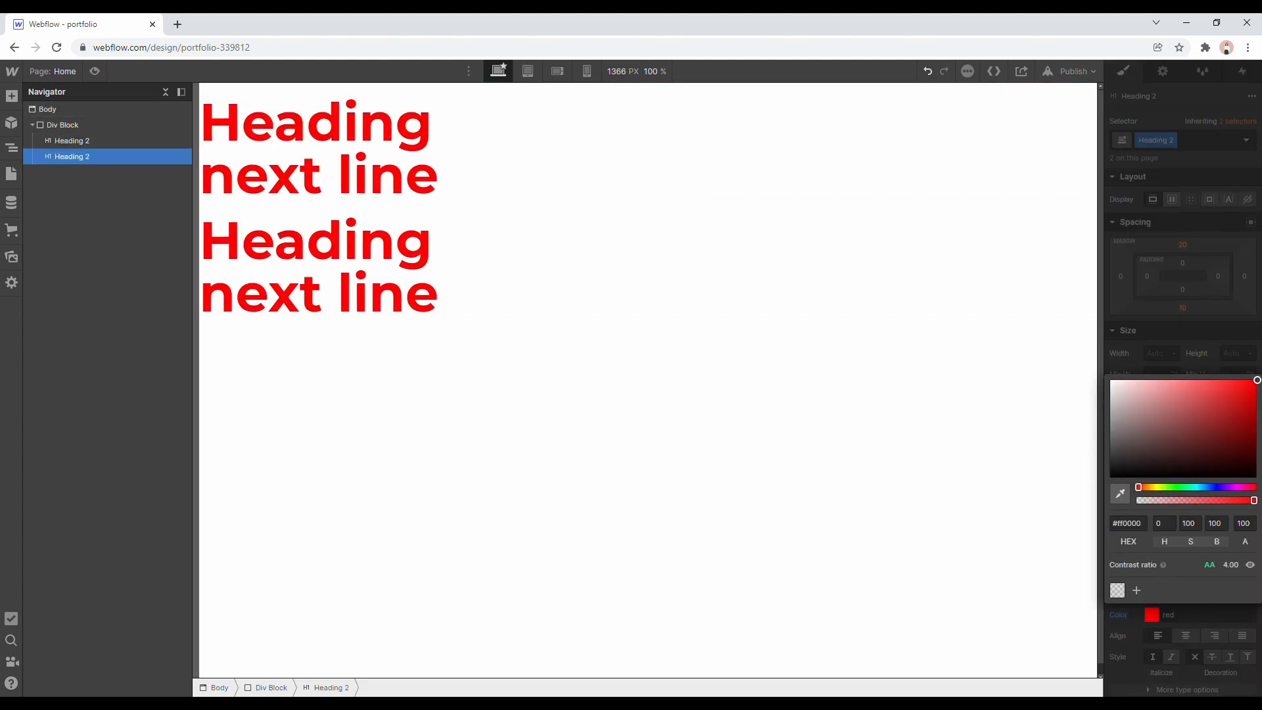
{"action": "left_click", "coordinate": [1230, 313]}
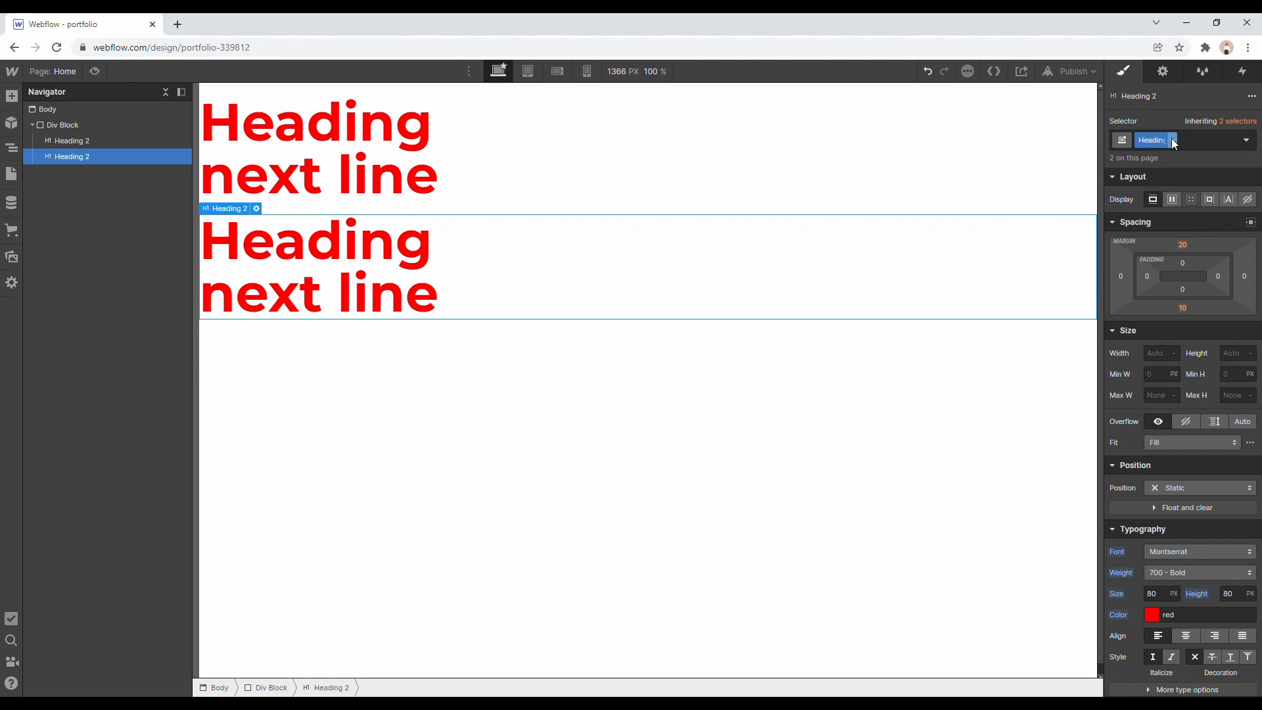
{"action": "left_click", "coordinate": [136, 141]}
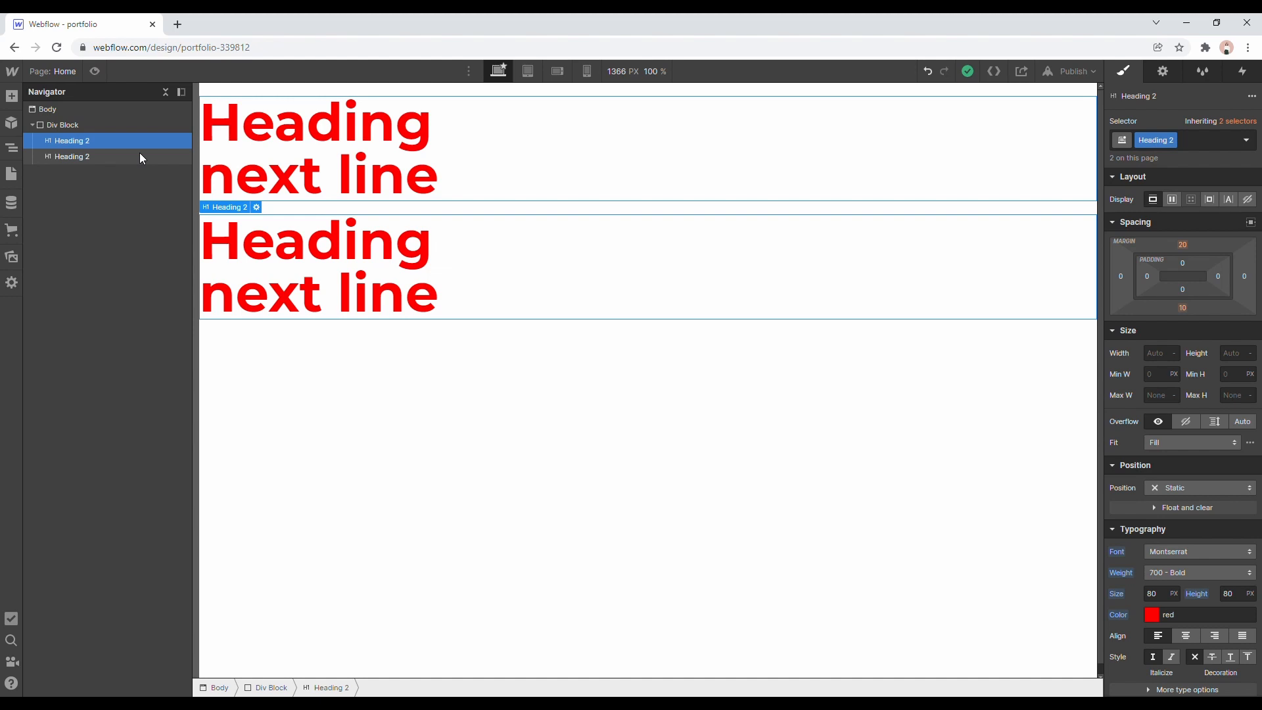
{"action": "left_click", "coordinate": [140, 157]}
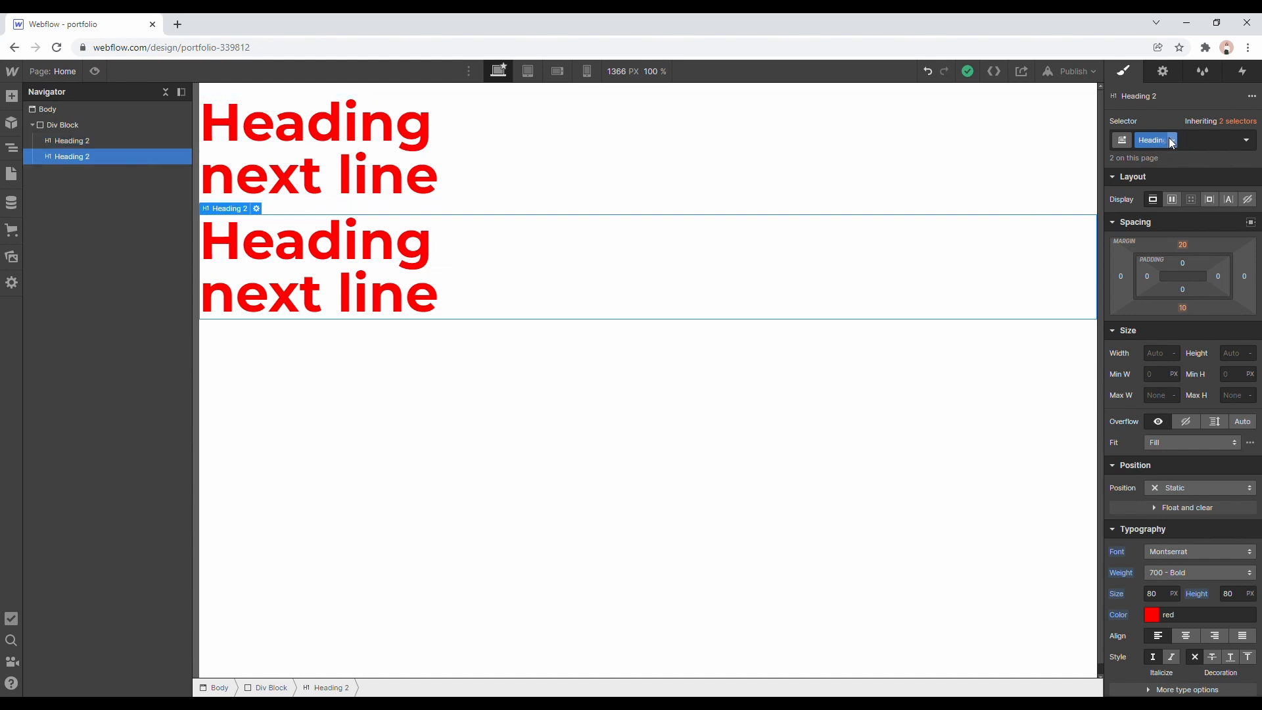
Undo the red text color and the class rename on the headings.
{"action": "key", "text": "ctrl+z"}
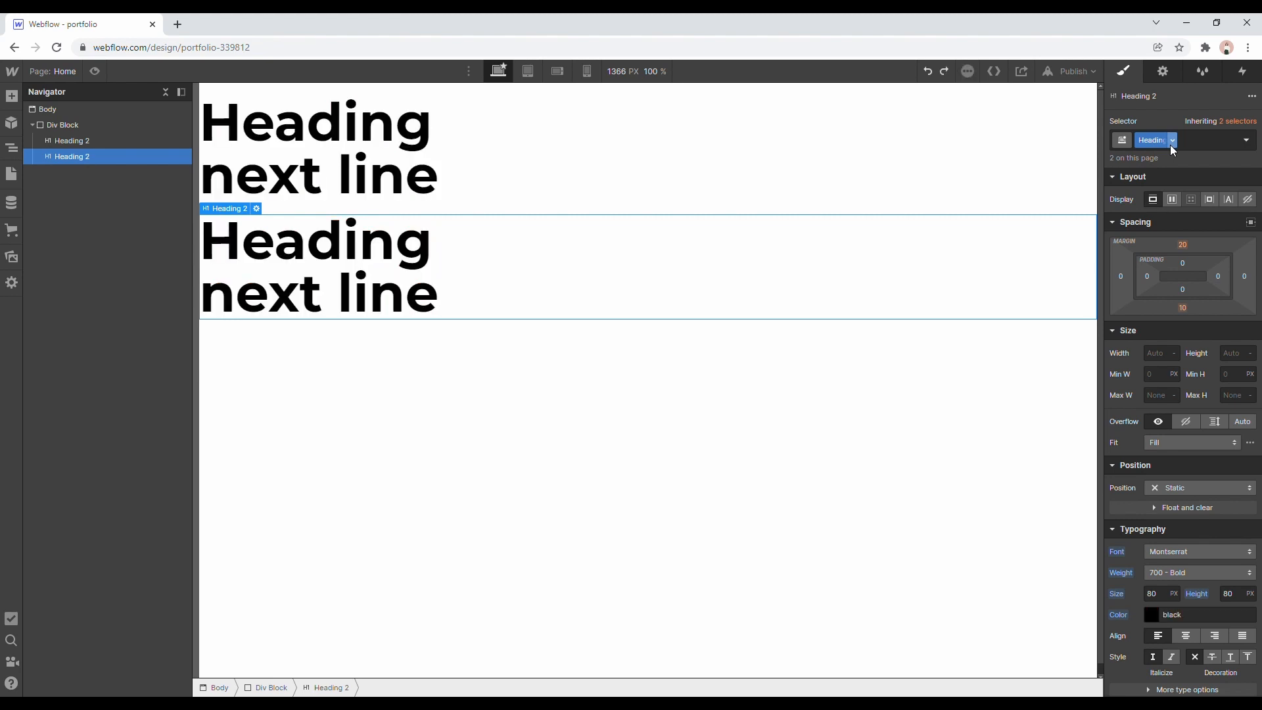
{"action": "key", "text": "ctrl+z"}
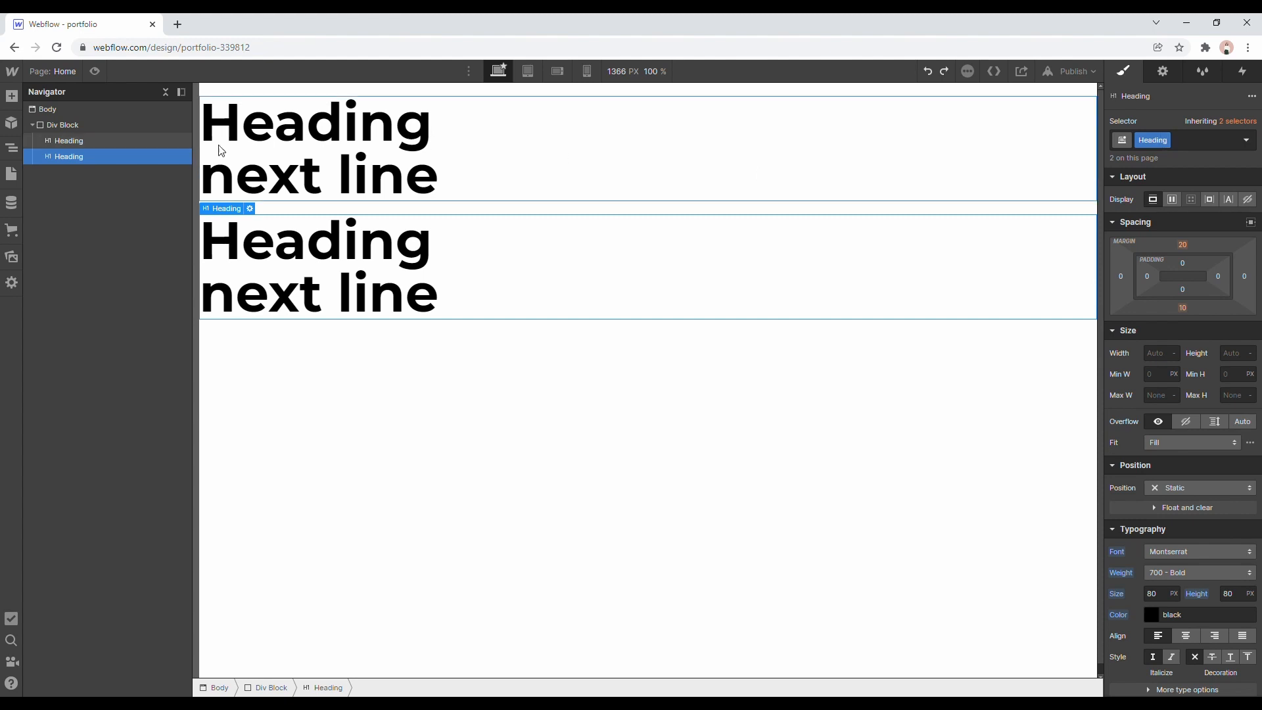
{"action": "left_click", "coordinate": [135, 146]}
Duplicate the class of the second heading and name the duplicate Heading 2.
{"action": "left_click", "coordinate": [130, 158]}
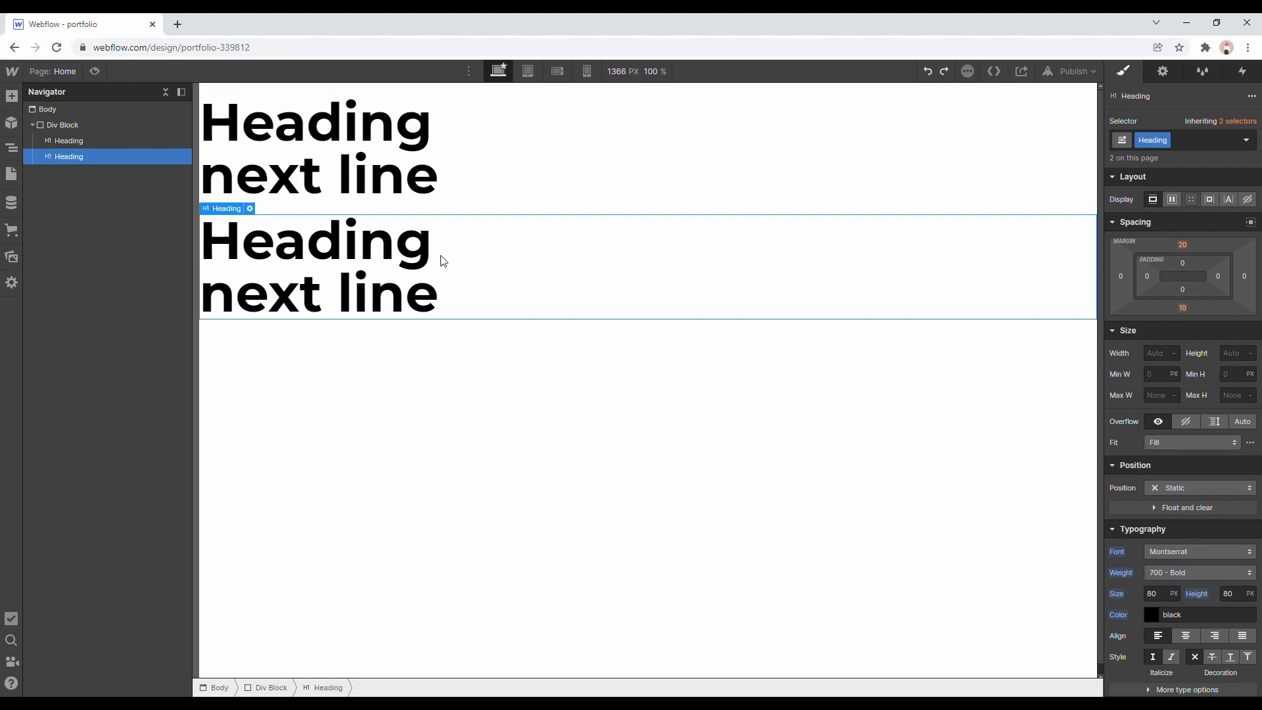
{"action": "left_click", "coordinate": [1168, 142]}
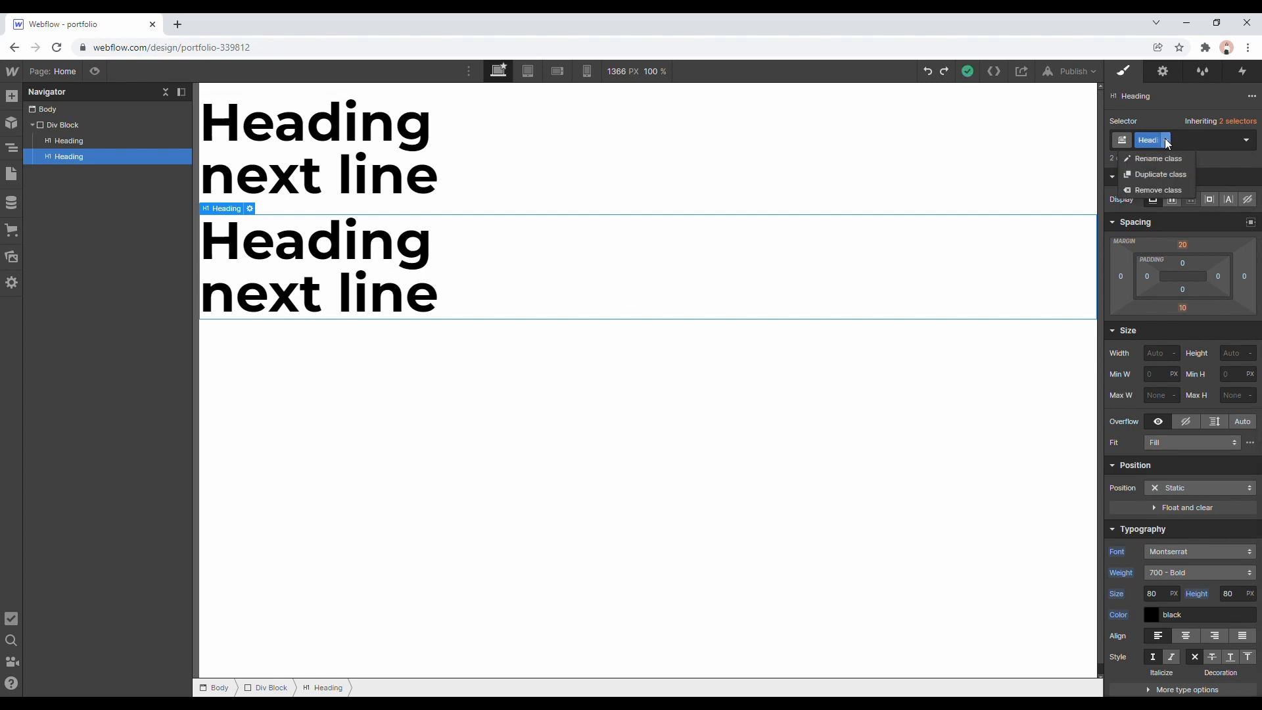
{"action": "left_click", "coordinate": [1167, 173]}
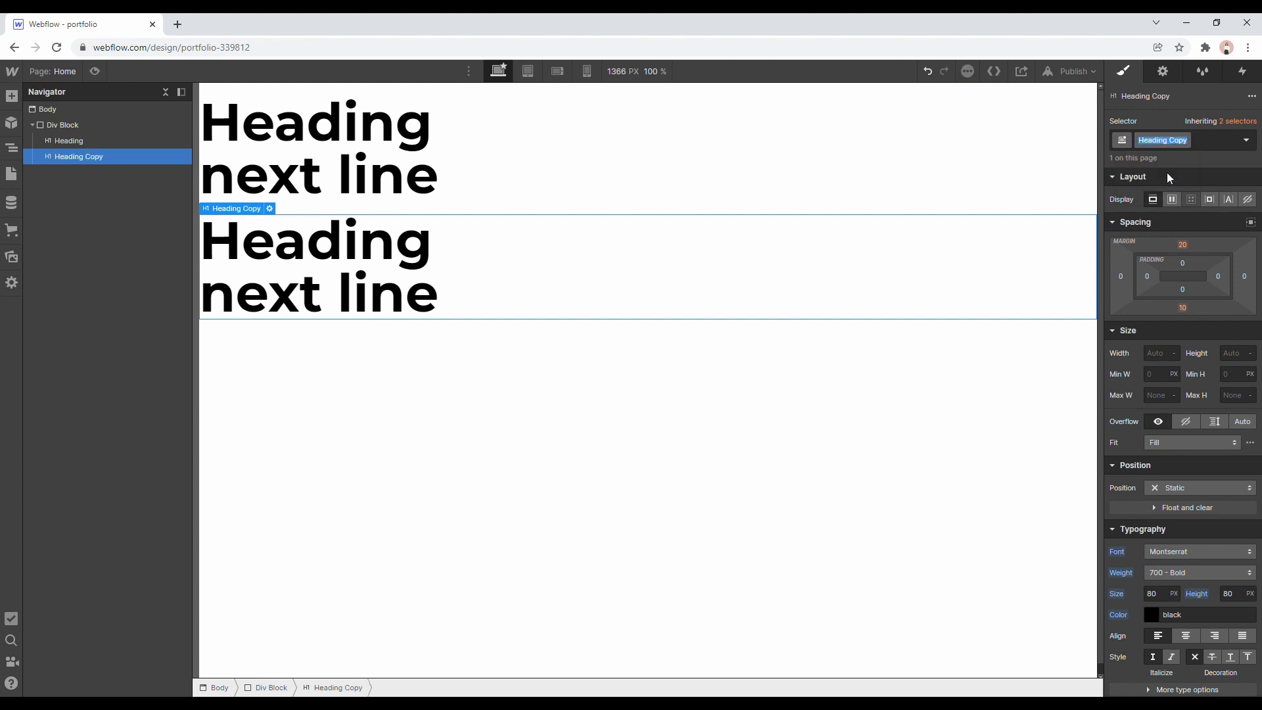
{"action": "key", "text": "BackSpace"}
{"action": "key", "text": "BackSpace"}
{"action": "key", "text": "BackSpace"}
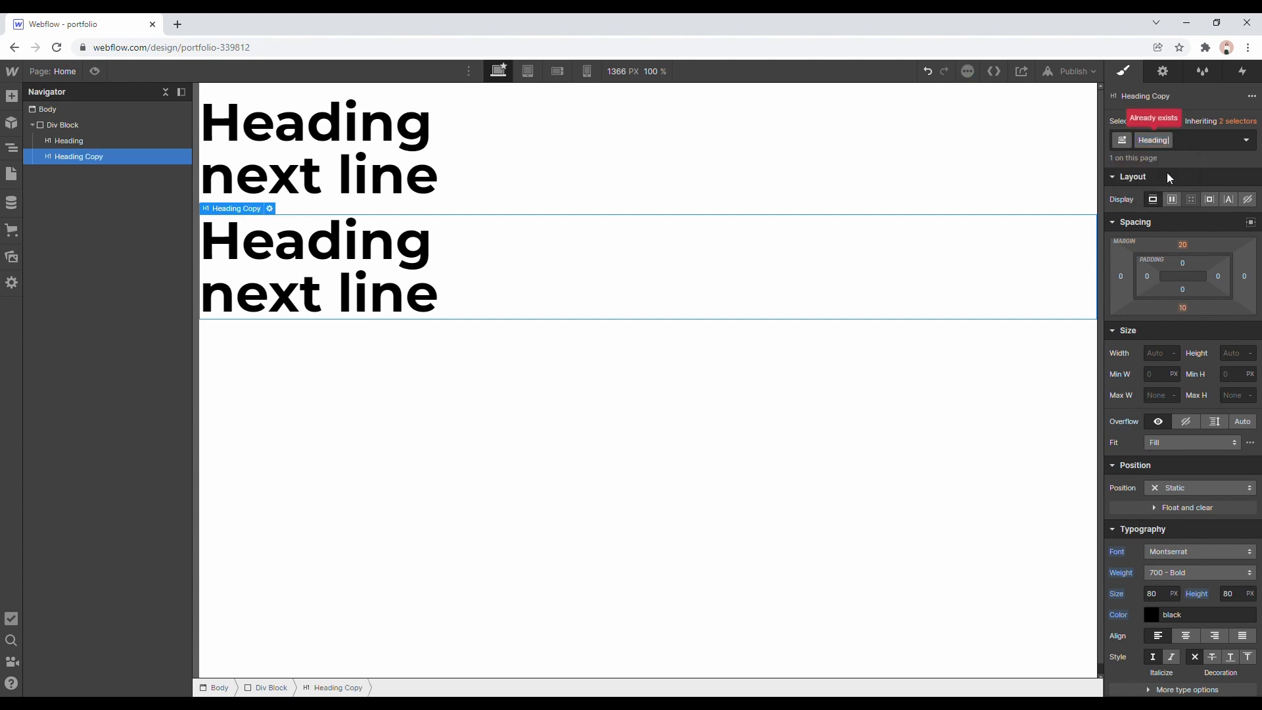
{"action": "type", "text": "2"}
{"action": "key", "text": "Return"}
Set the text color of the Heading 2 class to lime green, #99ff00.
{"action": "scroll", "coordinate": [1191, 456], "scroll_direction": "down", "scroll_amount": 2}
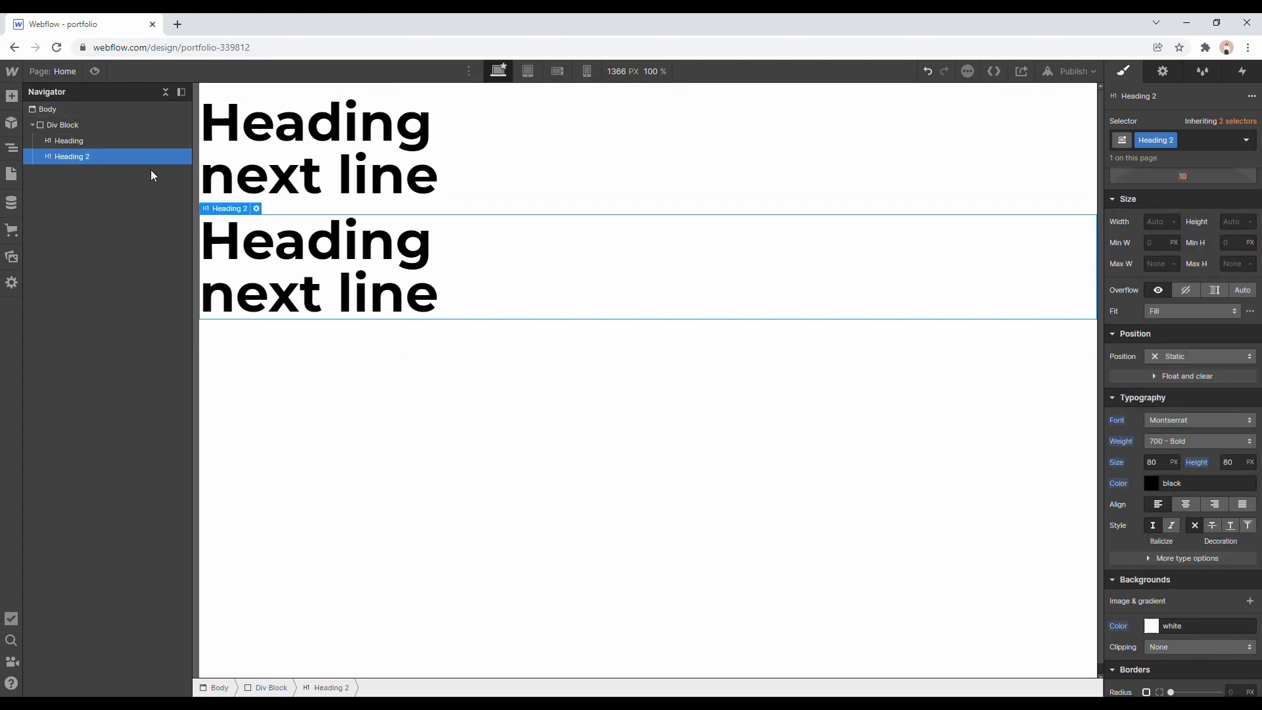
{"action": "left_click", "coordinate": [1151, 485]}
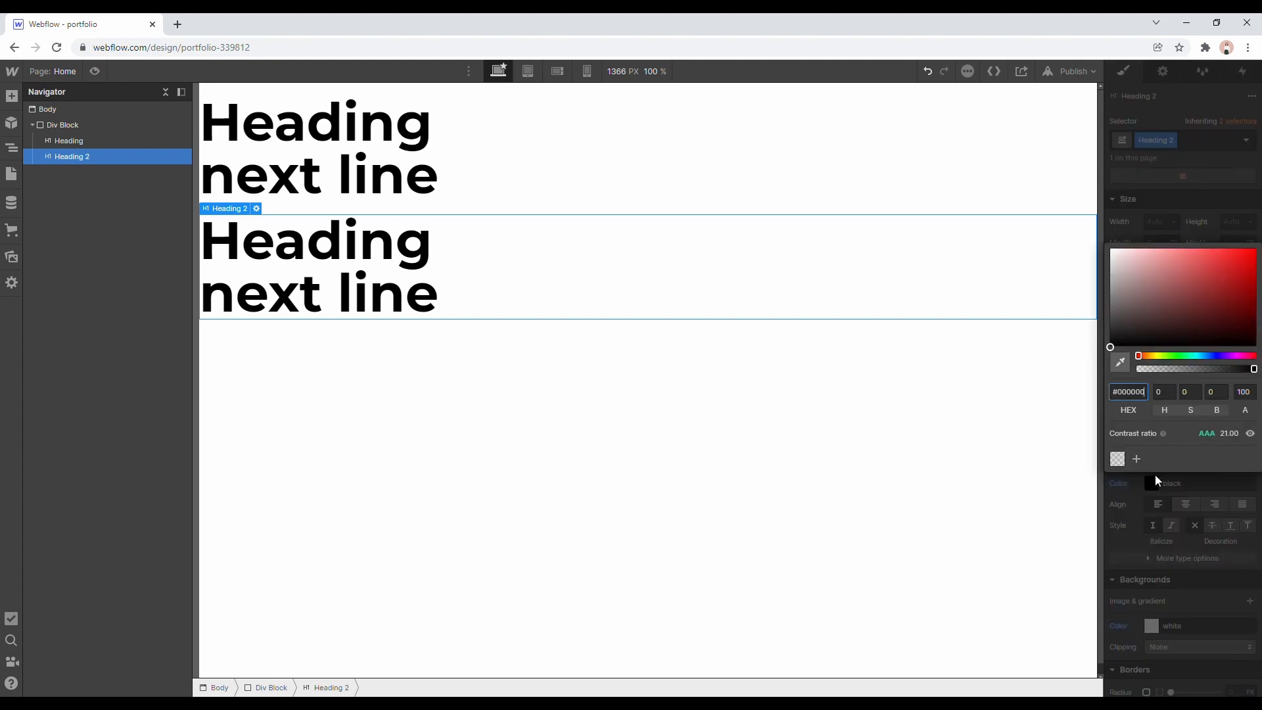
{"action": "left_click", "coordinate": [1166, 355]}
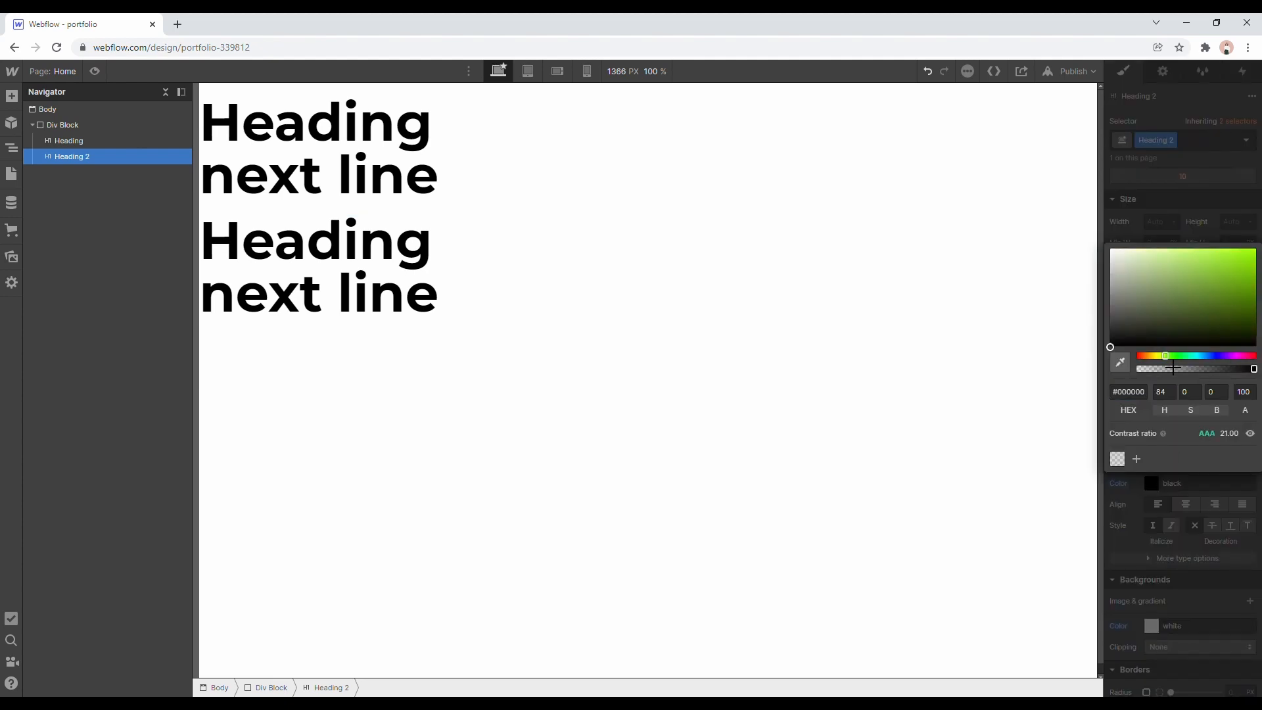
{"action": "left_click", "coordinate": [1230, 252]}
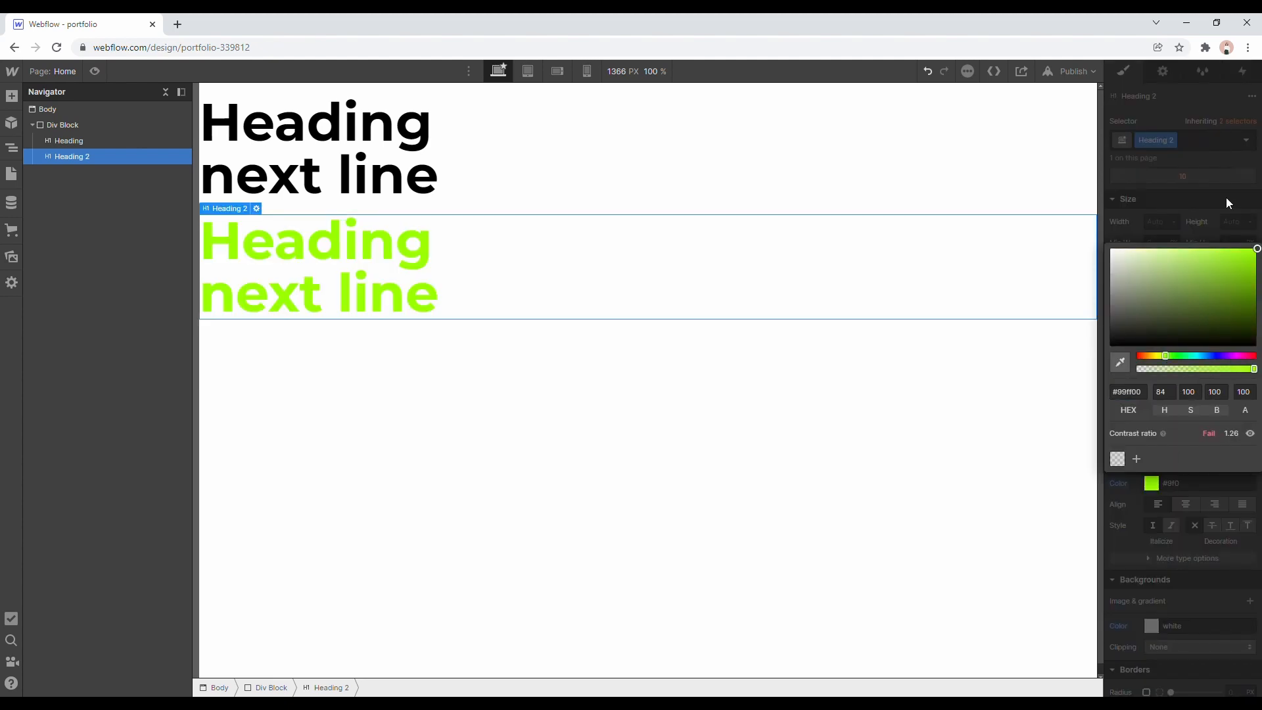
{"action": "left_click", "coordinate": [1226, 197]}
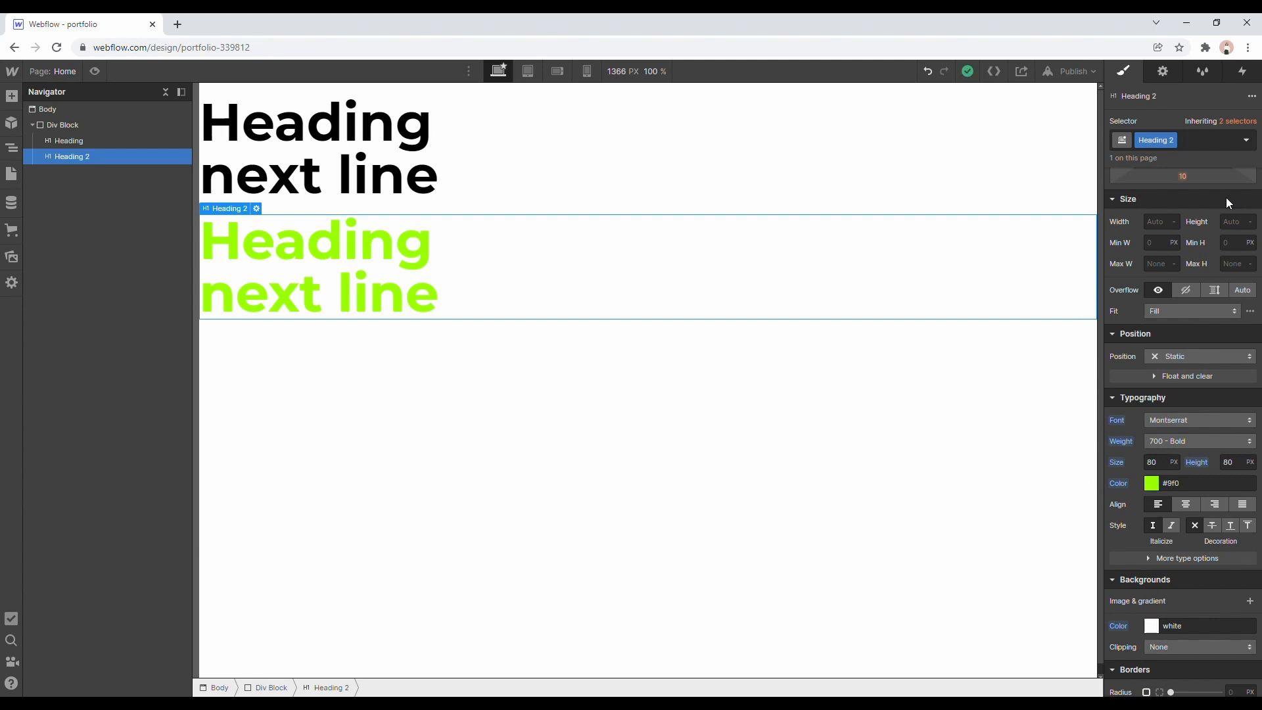
Try removing the Heading class from the first heading and bring up the elements available to add.
{"action": "left_click", "coordinate": [891, 332]}
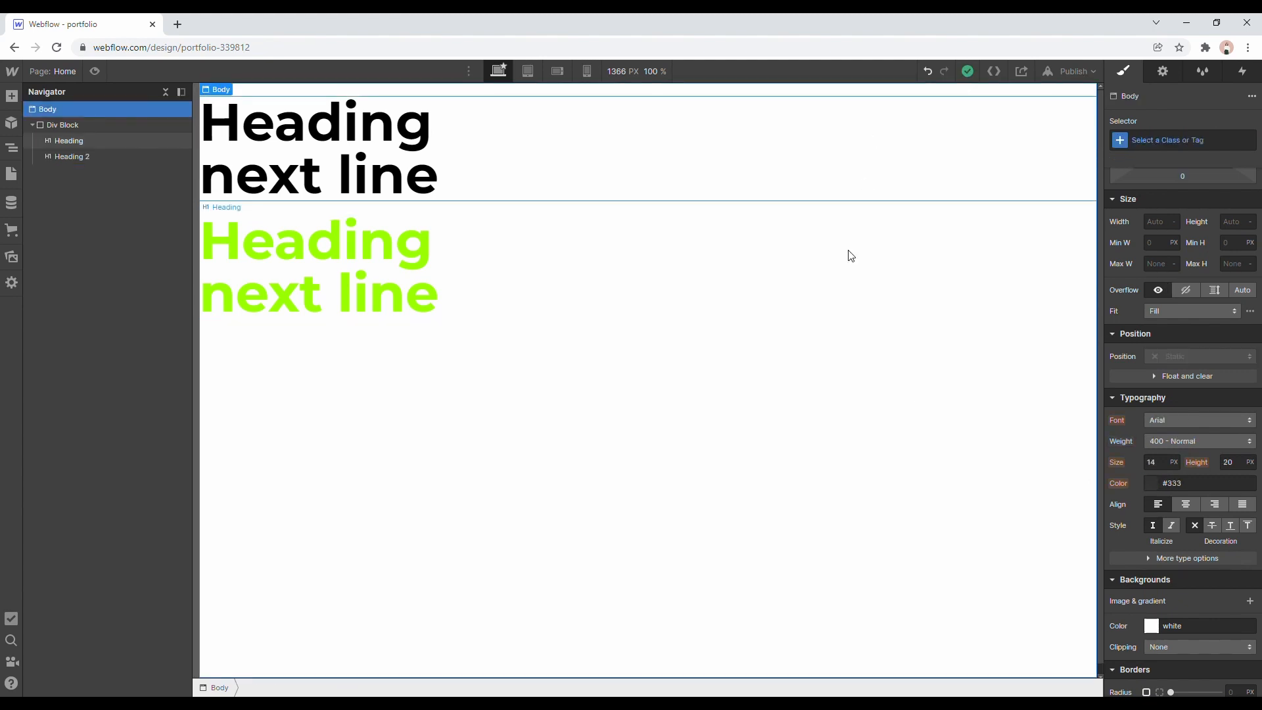
{"action": "left_click", "coordinate": [710, 186]}
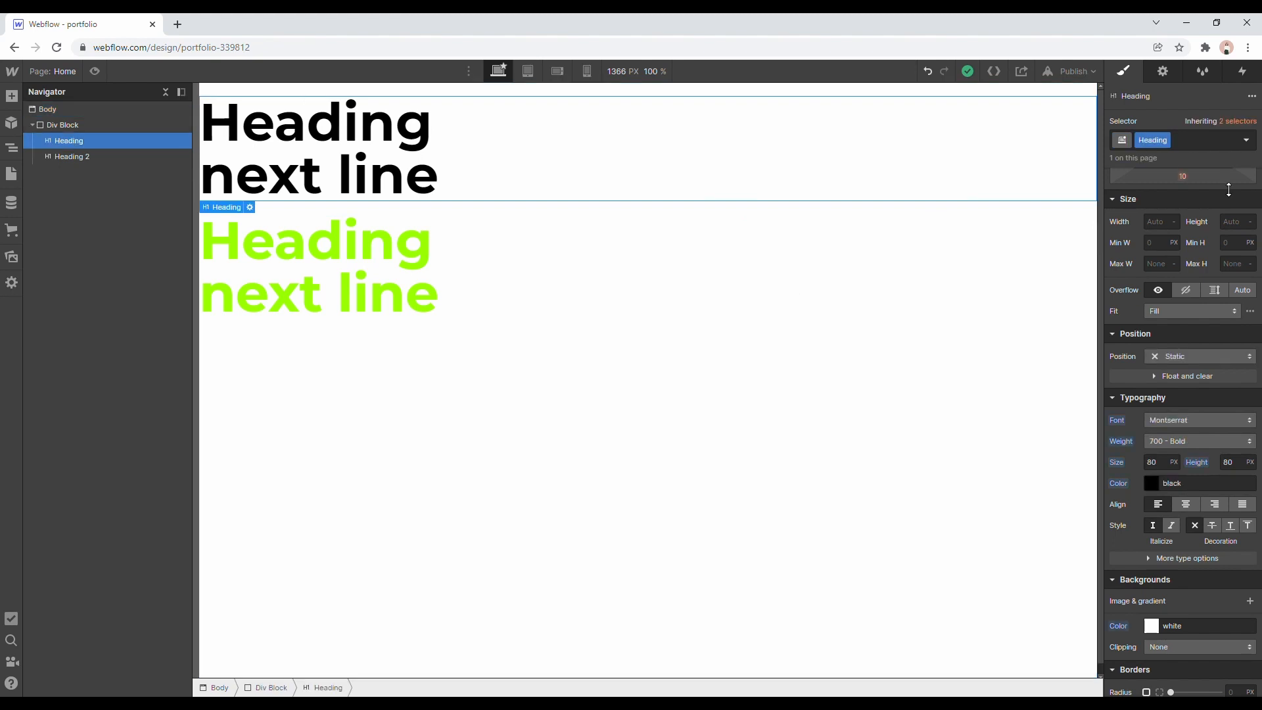
{"action": "left_click", "coordinate": [1169, 141]}
{"action": "left_click", "coordinate": [1161, 187]}
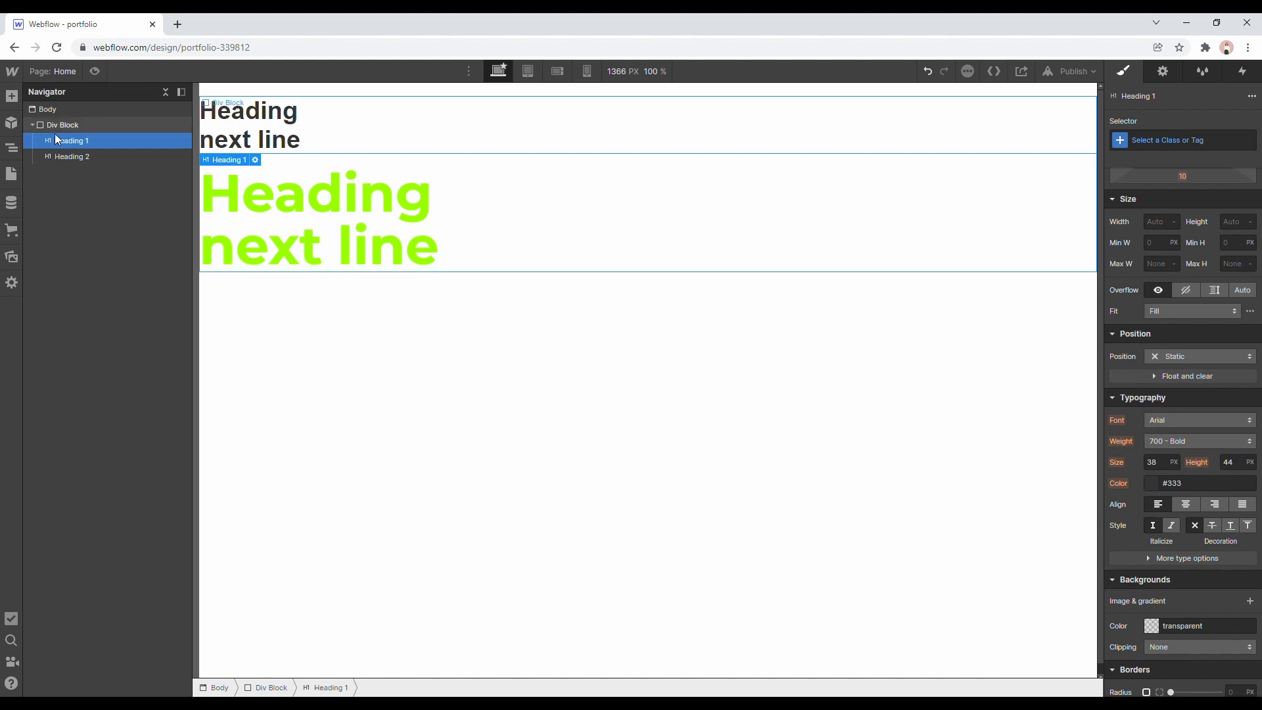
{"action": "left_click", "coordinate": [11, 97]}
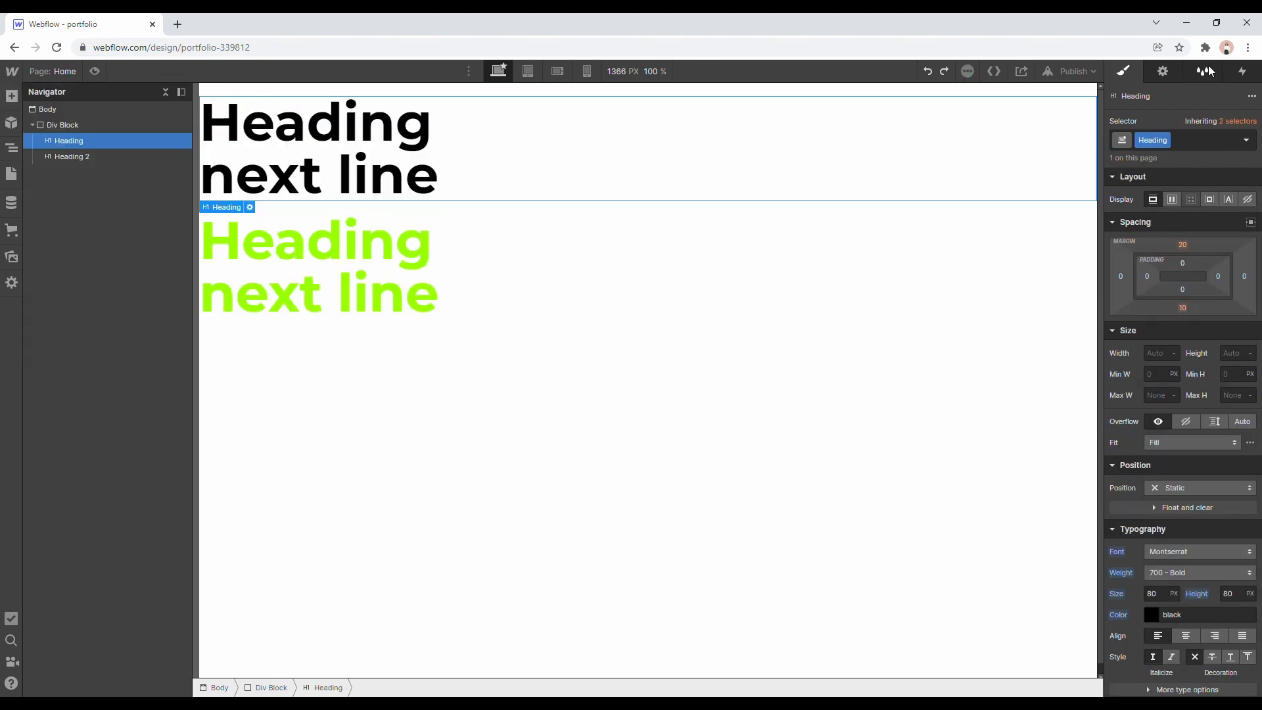
Rename the Heading 2 class to Heading 3 in the Style Manager.
{"action": "left_click", "coordinate": [1209, 71]}
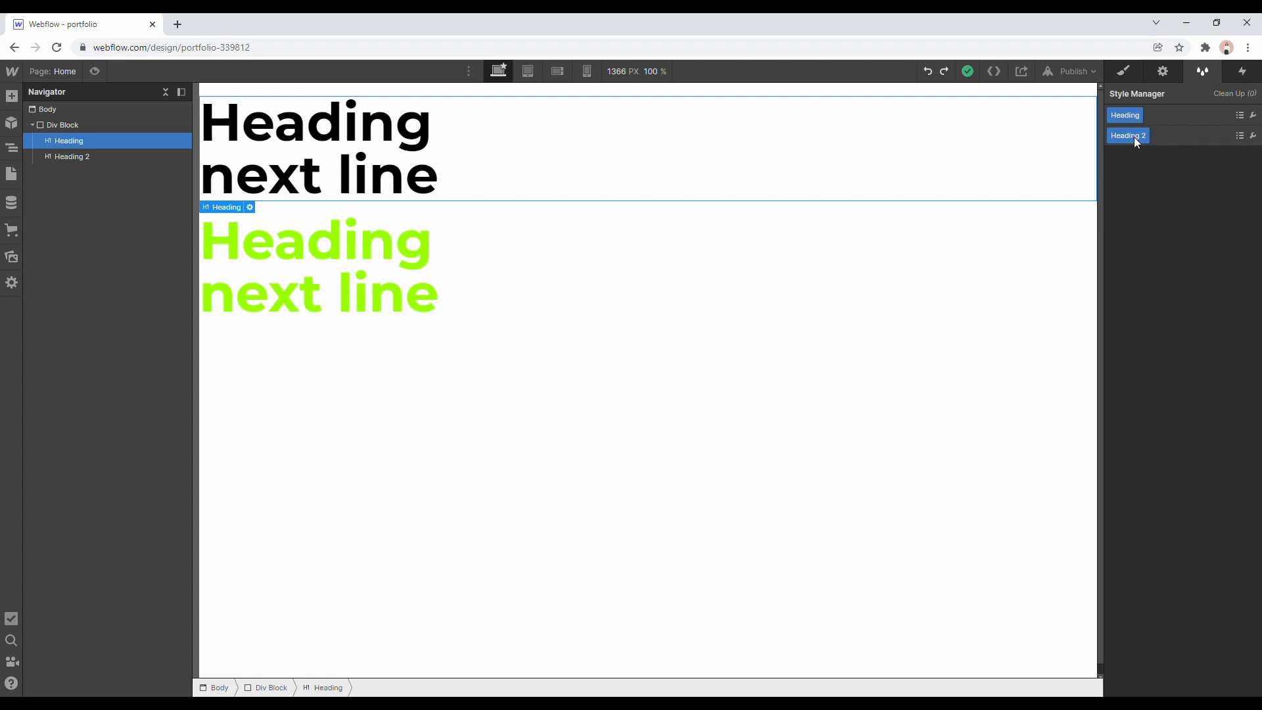
{"action": "left_click", "coordinate": [1252, 141]}
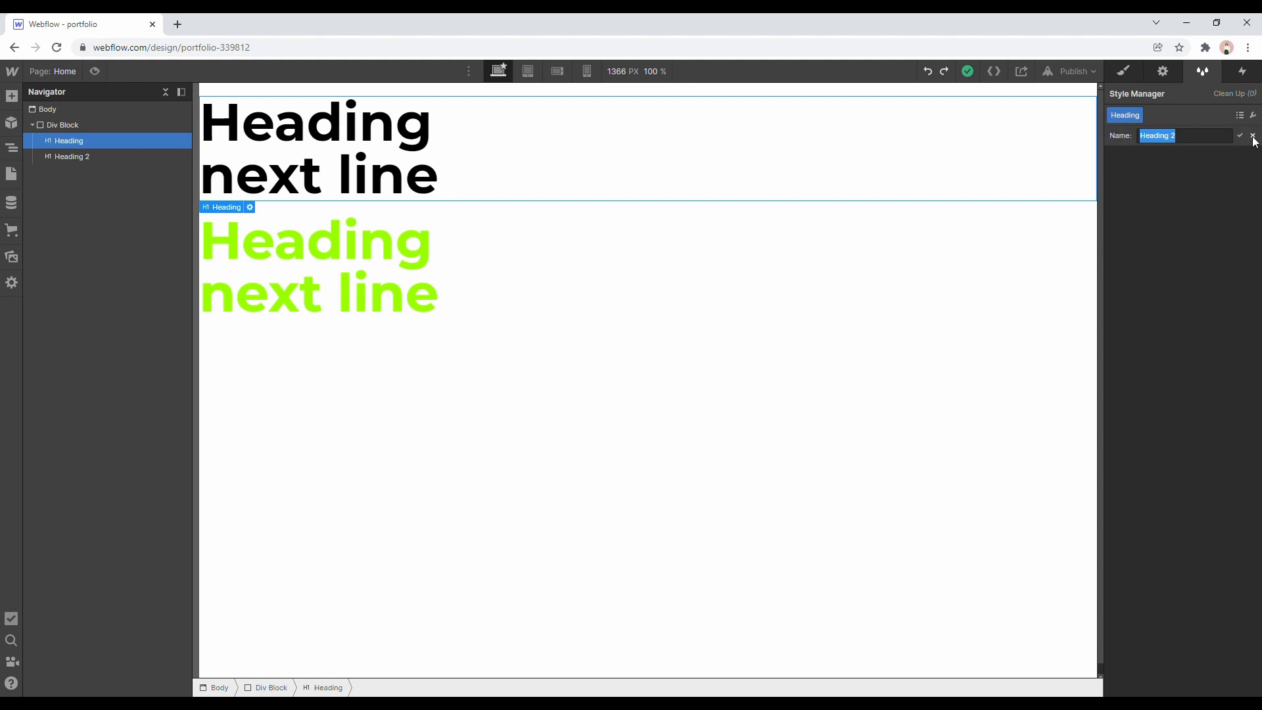
{"action": "left_click", "coordinate": [1190, 141]}
{"action": "key", "text": "BackSpace"}
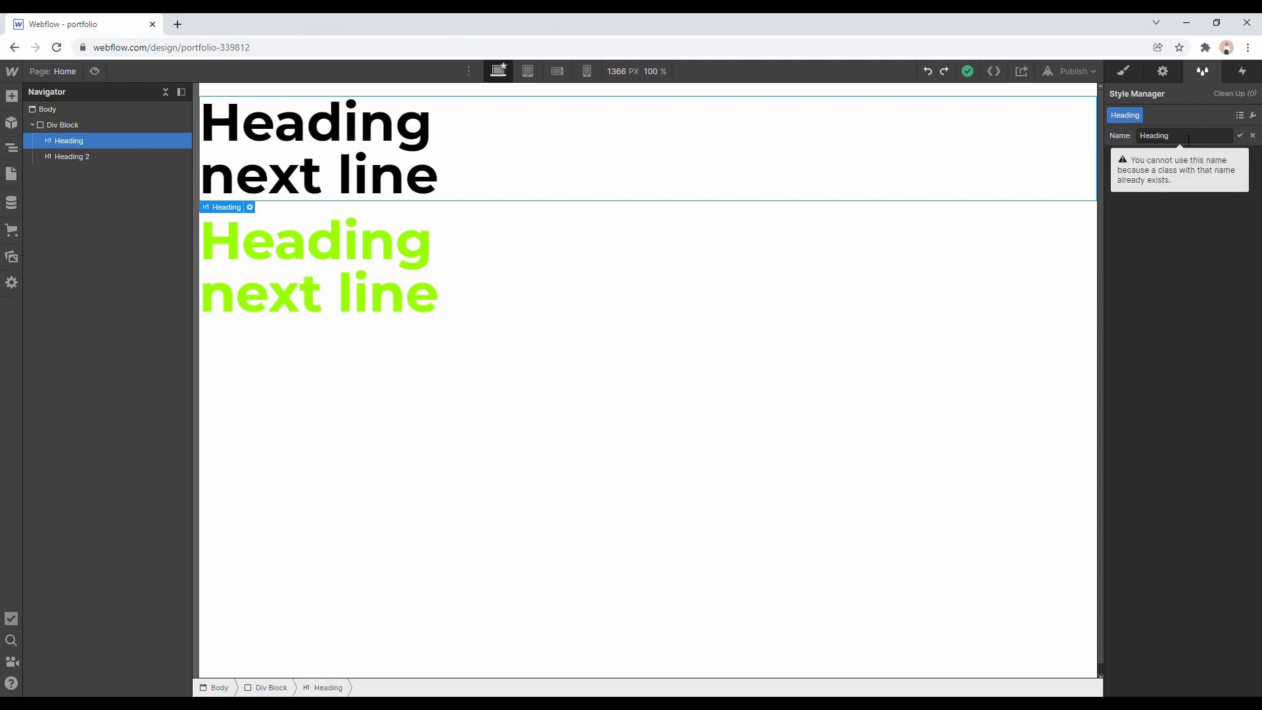
{"action": "type", "text": "3"}
{"action": "key", "text": "Return"}
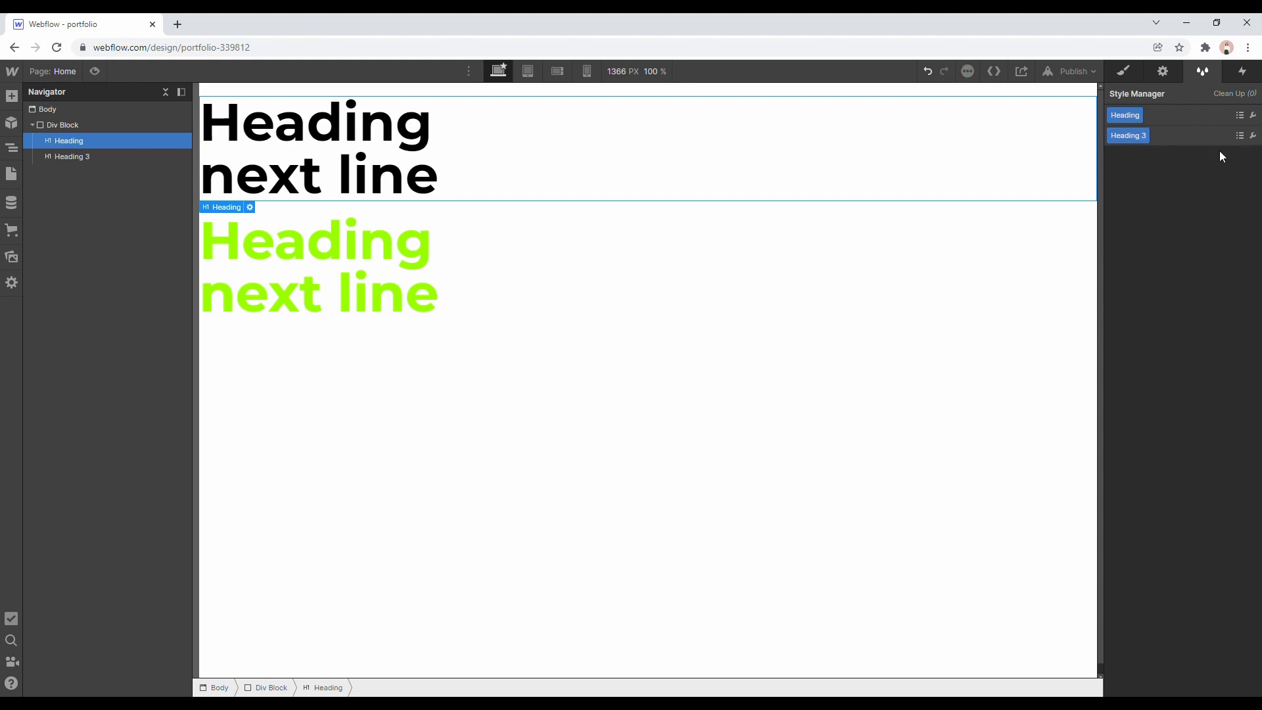
Check which elements the Heading 3 class affects and locate the listed one on the page.
{"action": "left_click", "coordinate": [1242, 136]}
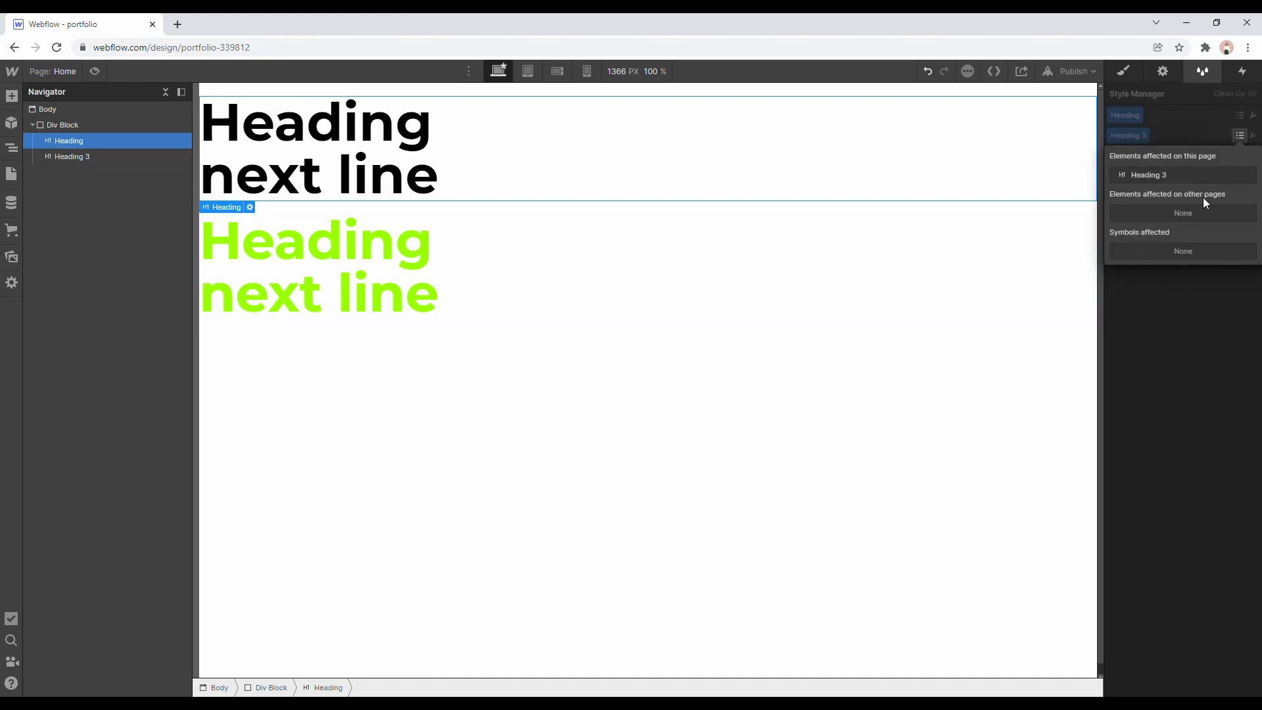
{"action": "left_click", "coordinate": [1165, 178]}
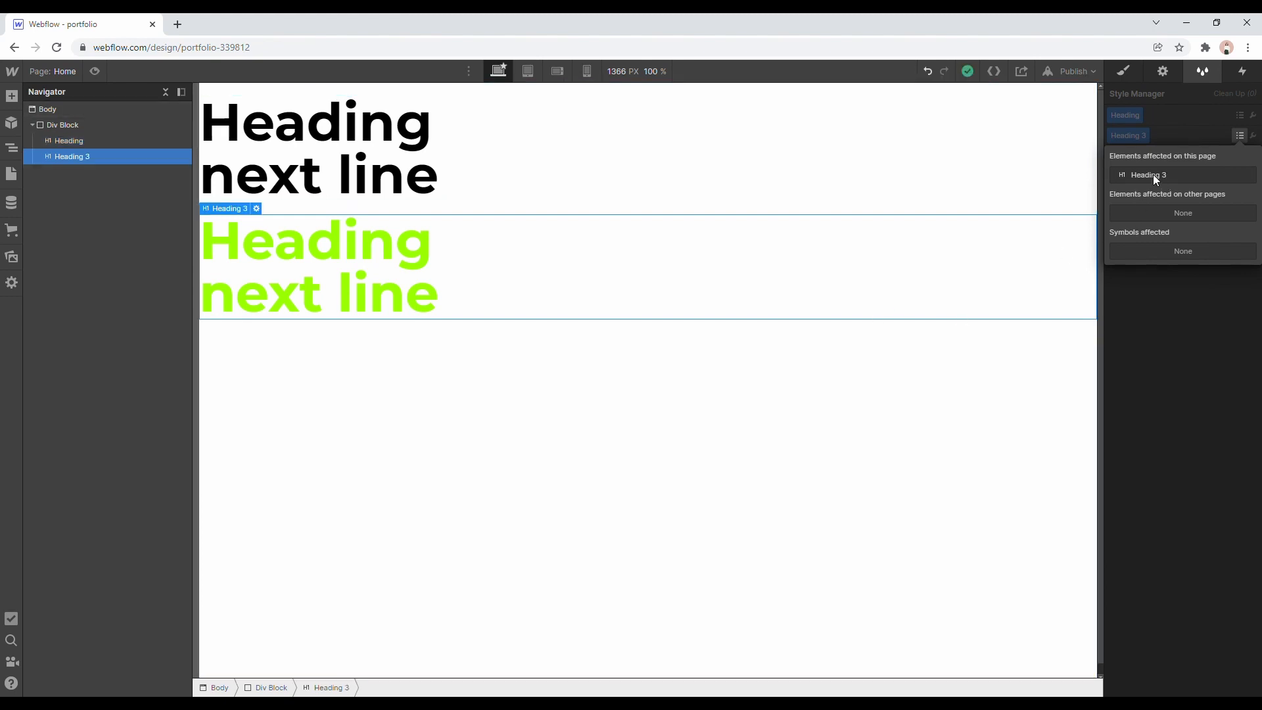
{"action": "left_click", "coordinate": [1161, 292]}
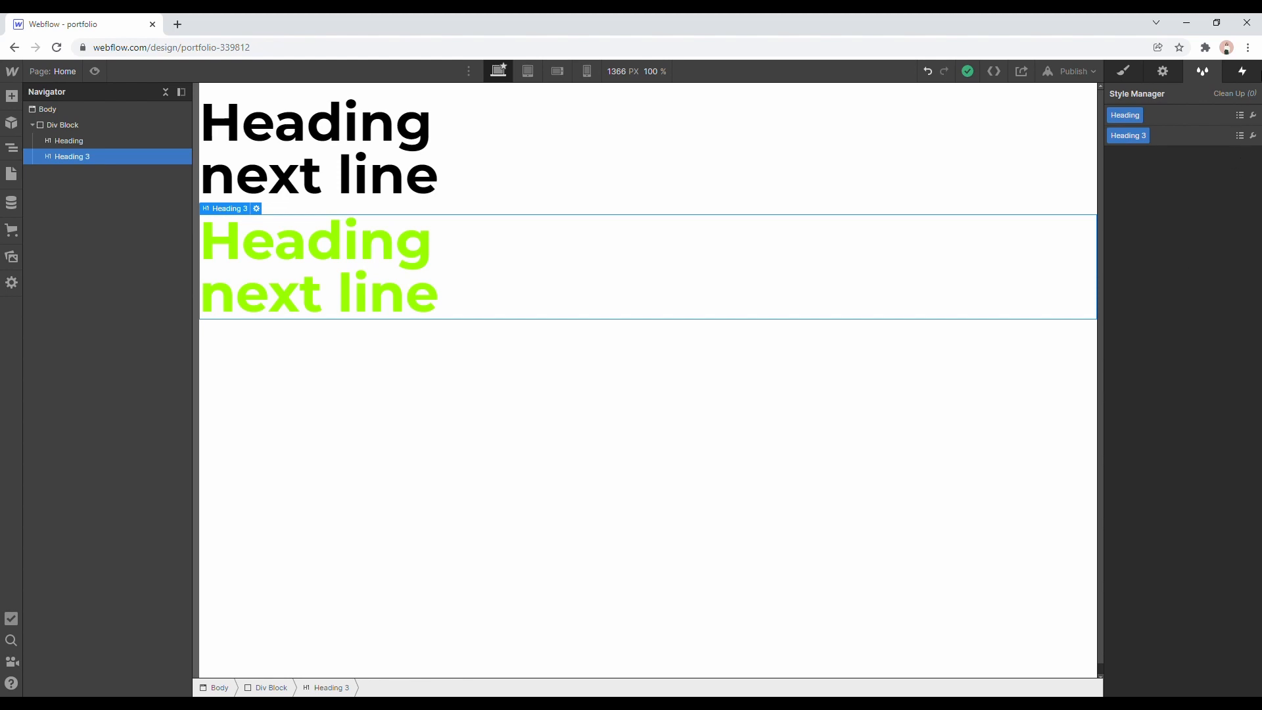
Add a mouse hover element trigger to the green heading, with Start an animation as the on-hover action.
{"action": "left_click", "coordinate": [1243, 71]}
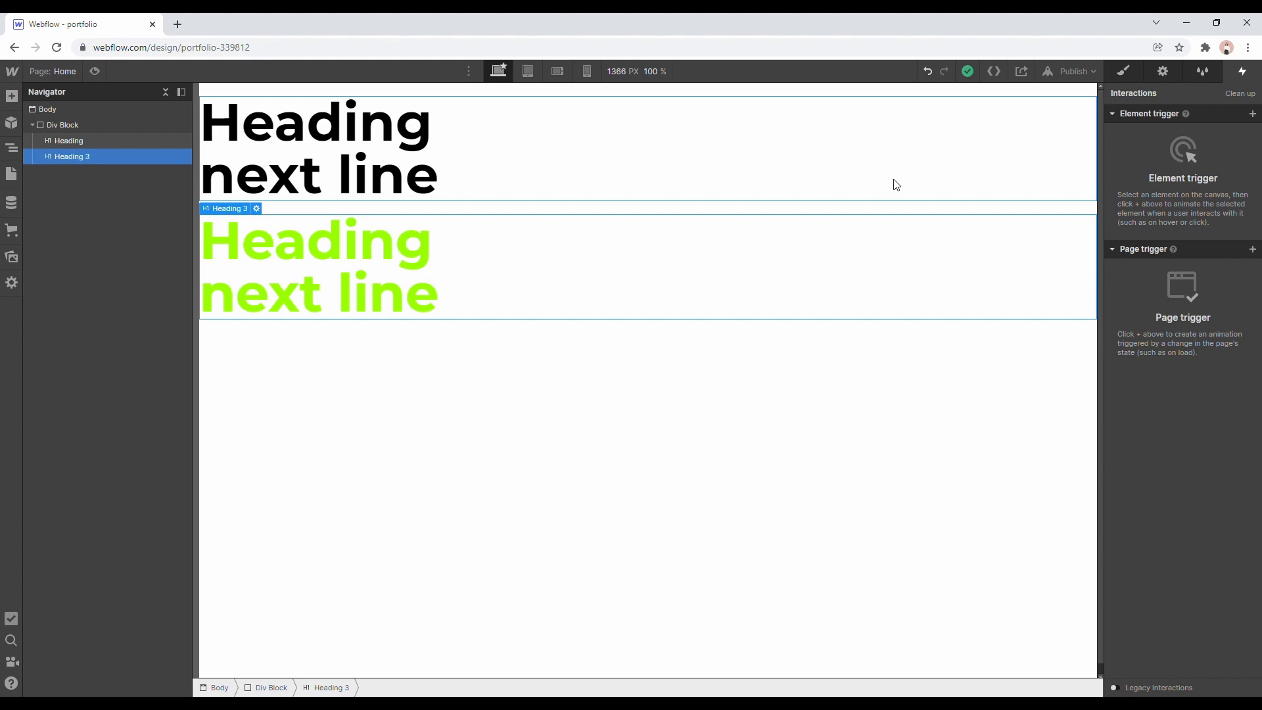
{"action": "left_click", "coordinate": [1253, 114]}
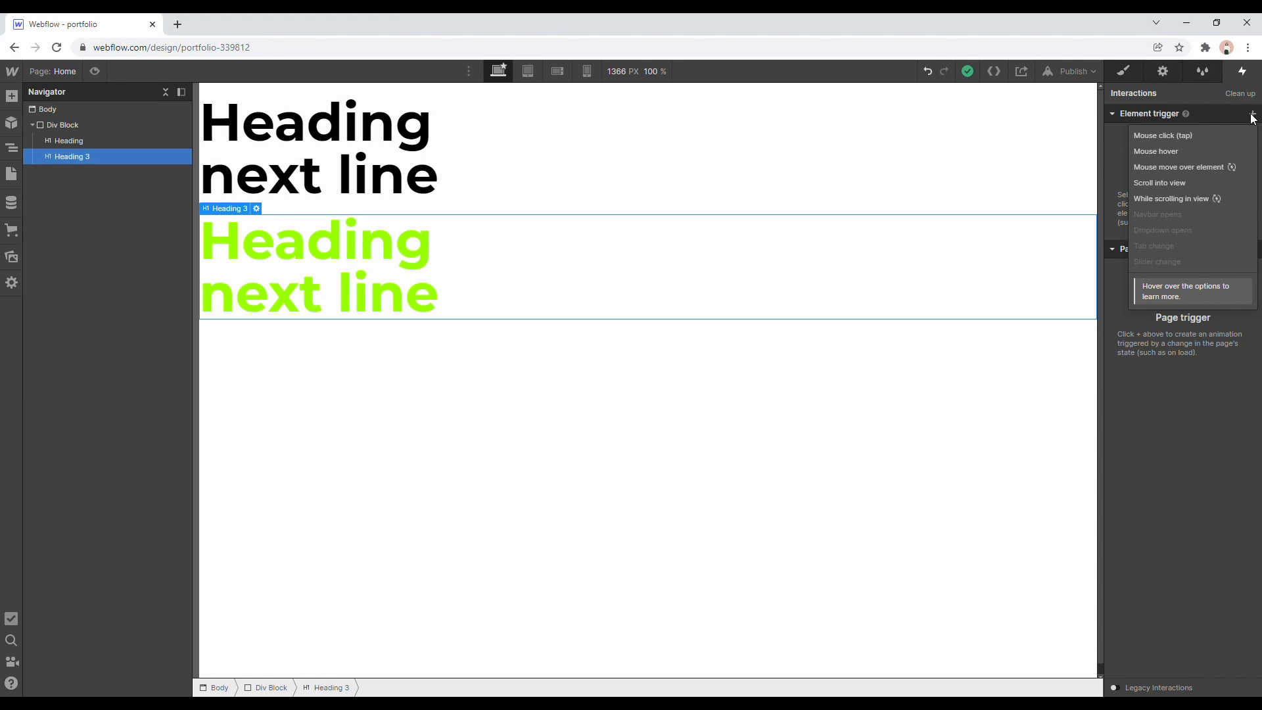
{"action": "left_click", "coordinate": [1206, 151]}
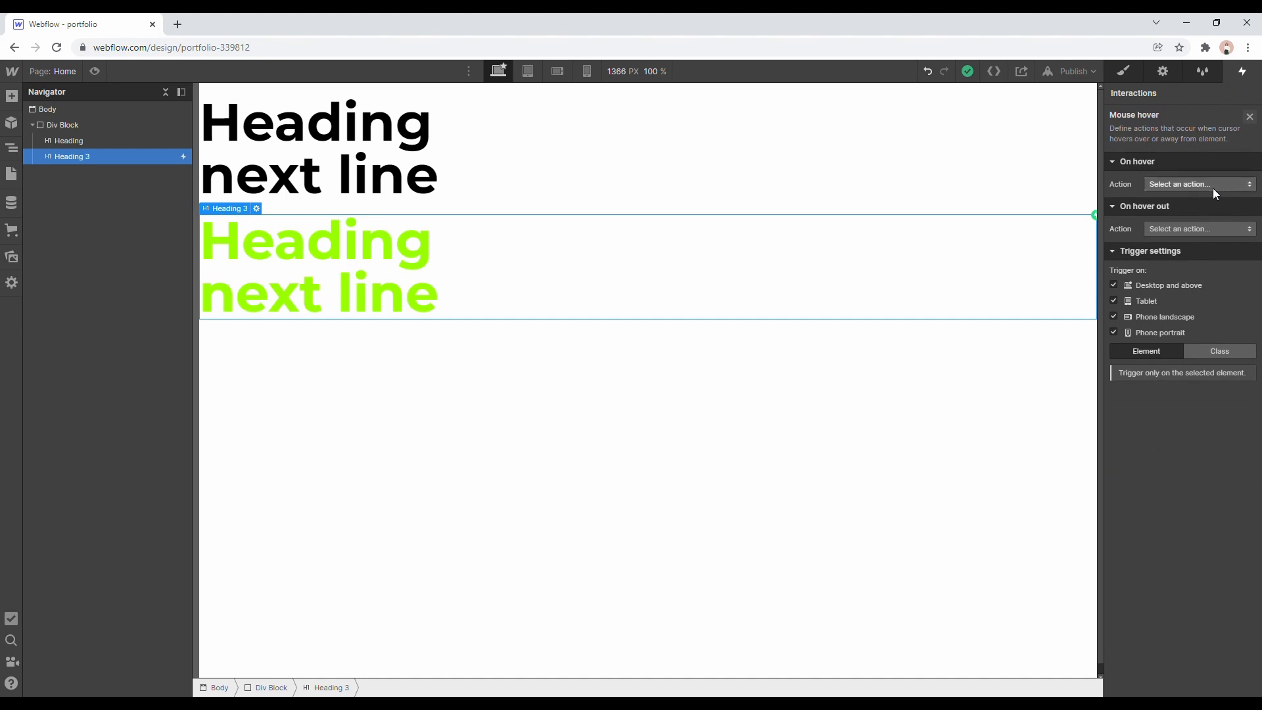
{"action": "left_click", "coordinate": [1213, 187]}
{"action": "left_click", "coordinate": [1210, 218]}
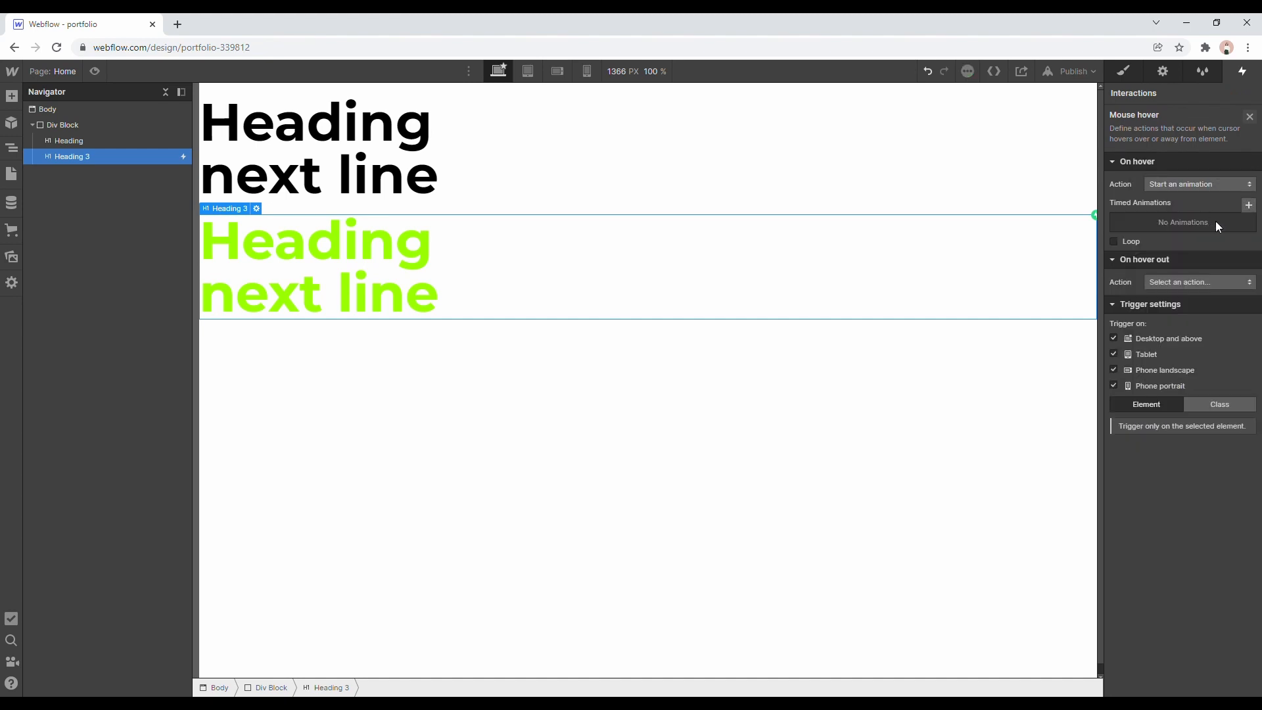
Create a timed animation for the hover action named "hover change text color".
{"action": "left_click", "coordinate": [1250, 206]}
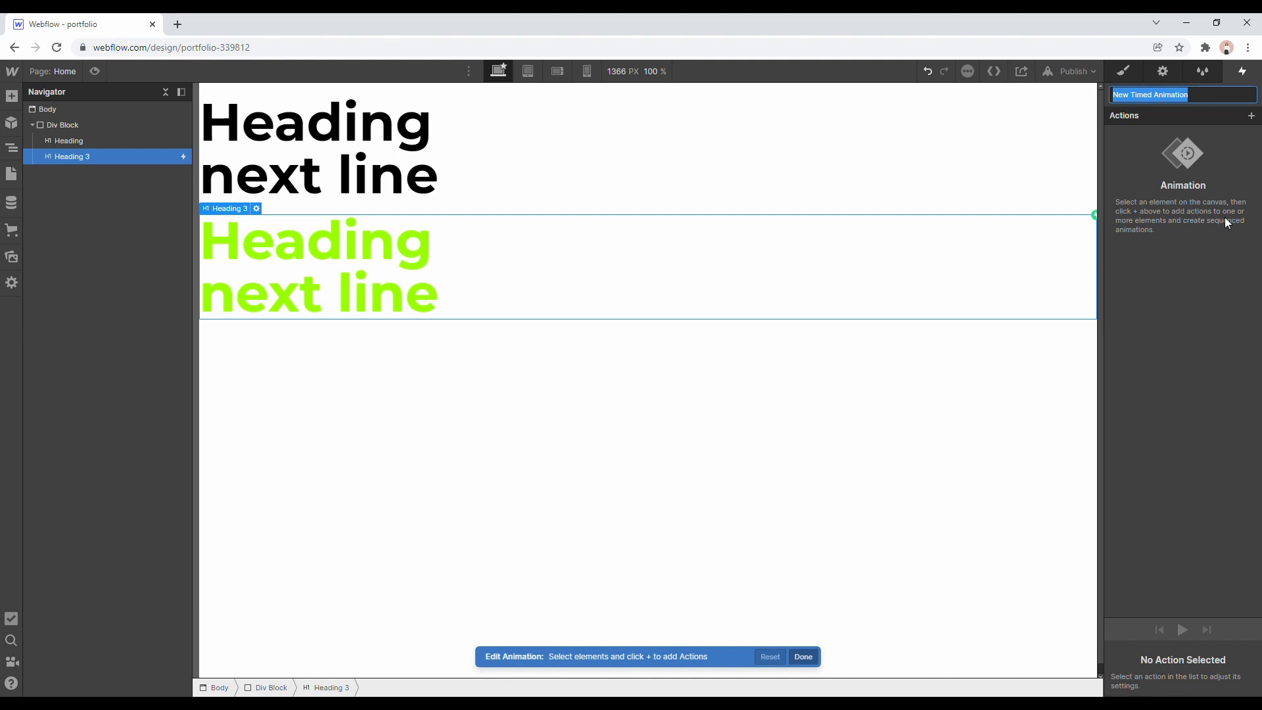
{"action": "type", "text": "hover c"}
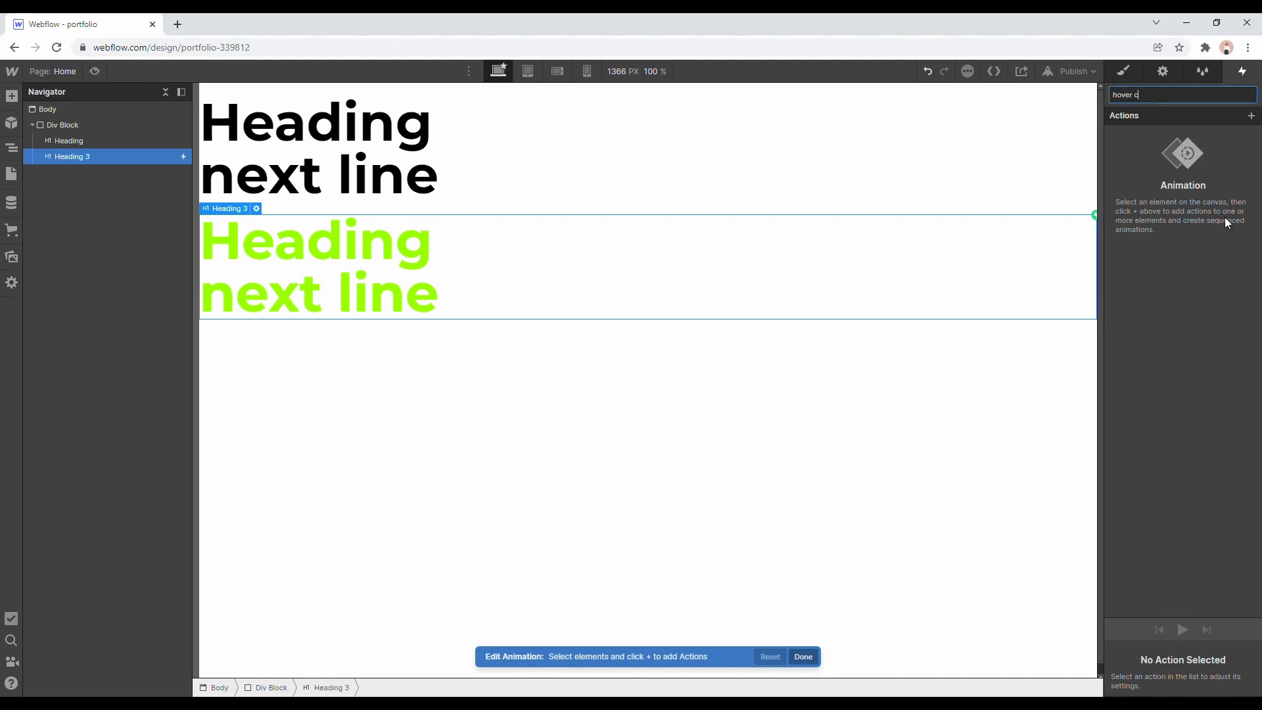
{"action": "type", "text": "hange text color"}
{"action": "key", "text": "Return"}
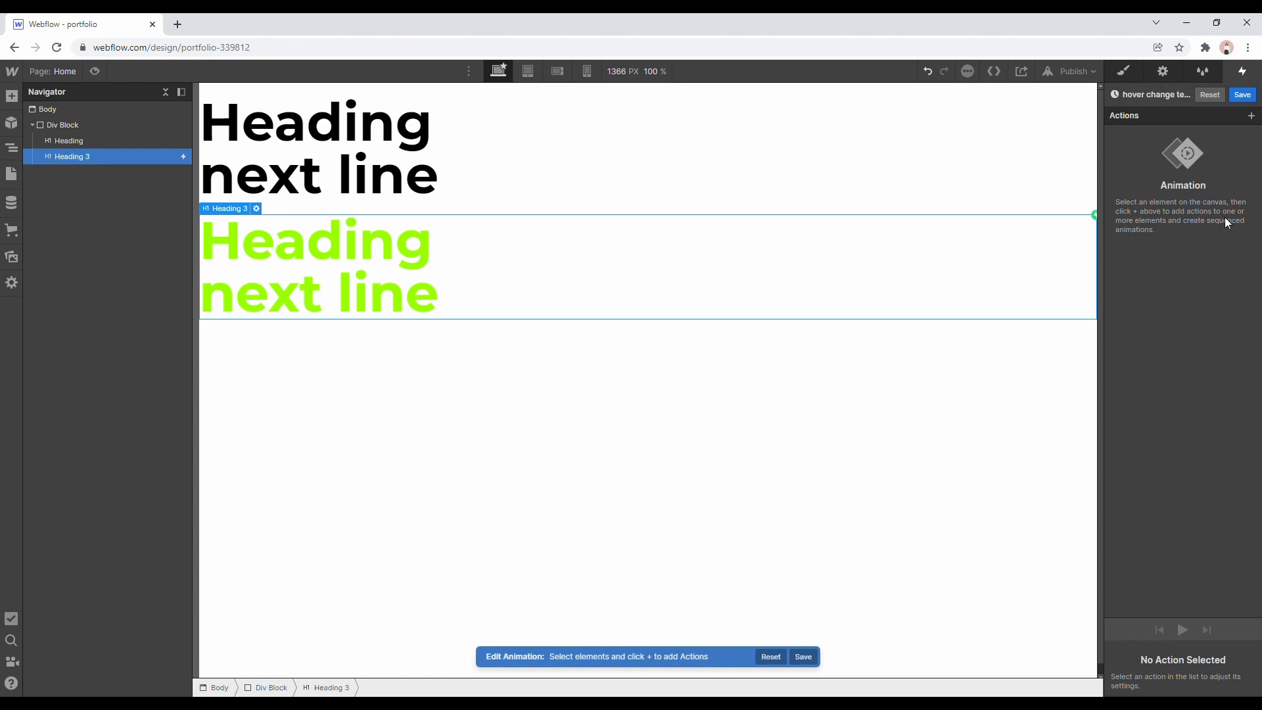
Add a Text Color action for Heading 3 to the animation and set its color to bright blue, #00c4ff.
{"action": "left_click", "coordinate": [1252, 116]}
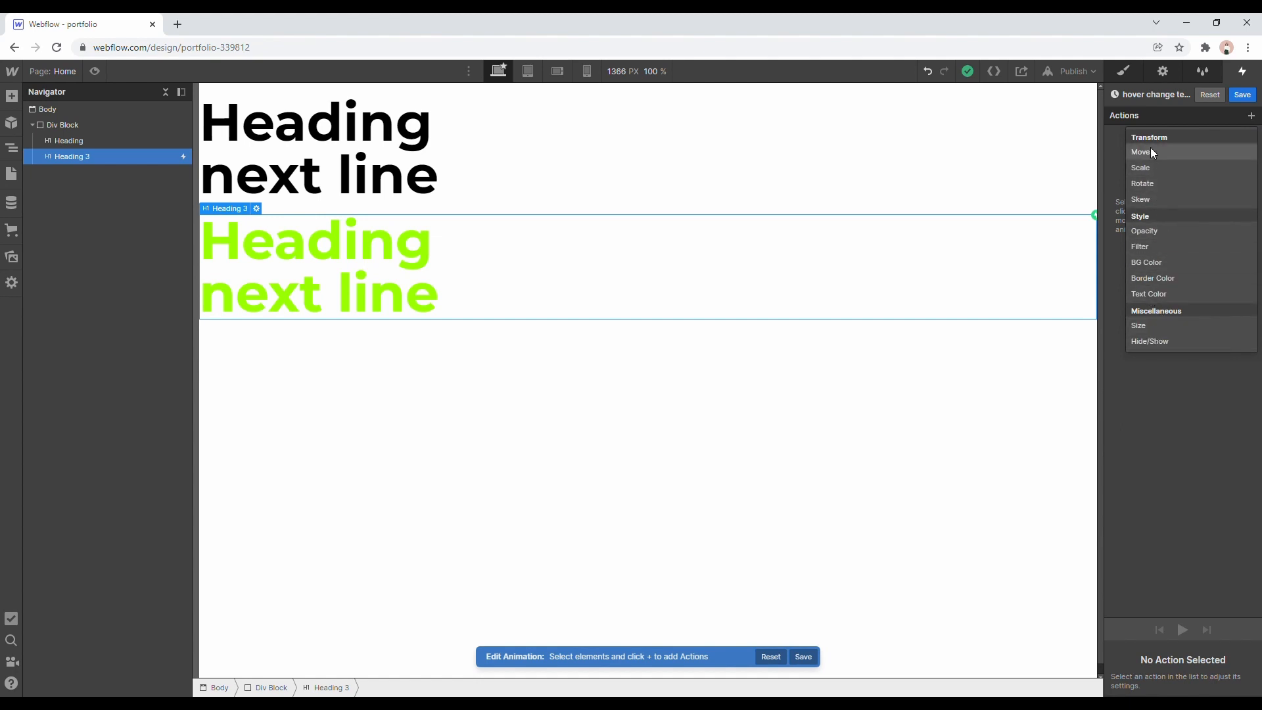
{"action": "left_click", "coordinate": [1148, 307]}
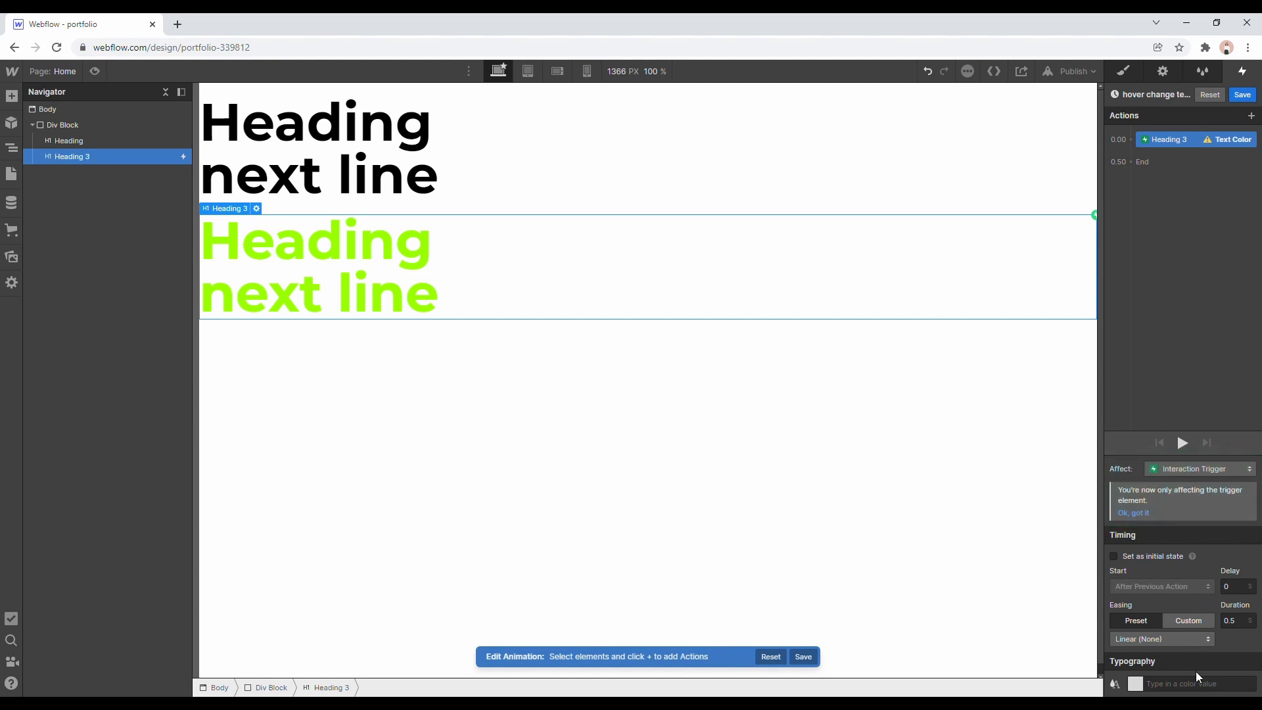
{"action": "left_click", "coordinate": [1137, 684]}
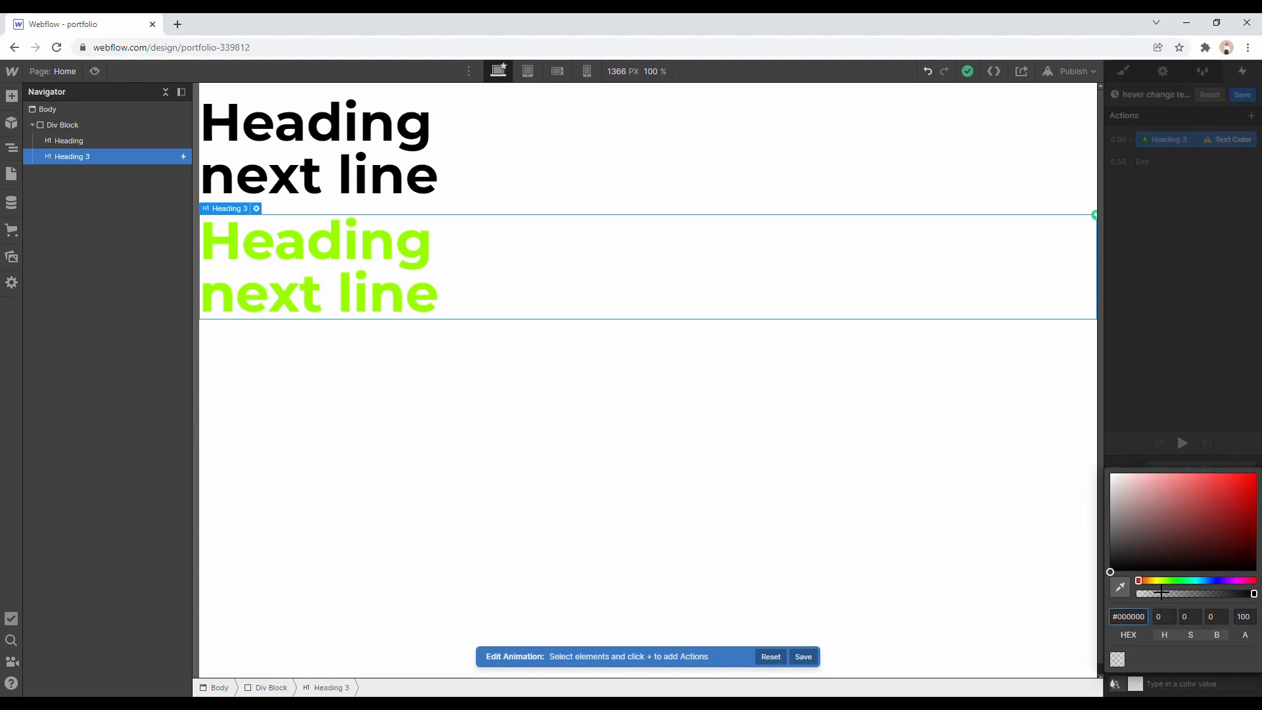
{"action": "left_click_drag", "start_coordinate": [1157, 582], "coordinate": [1199, 582]}
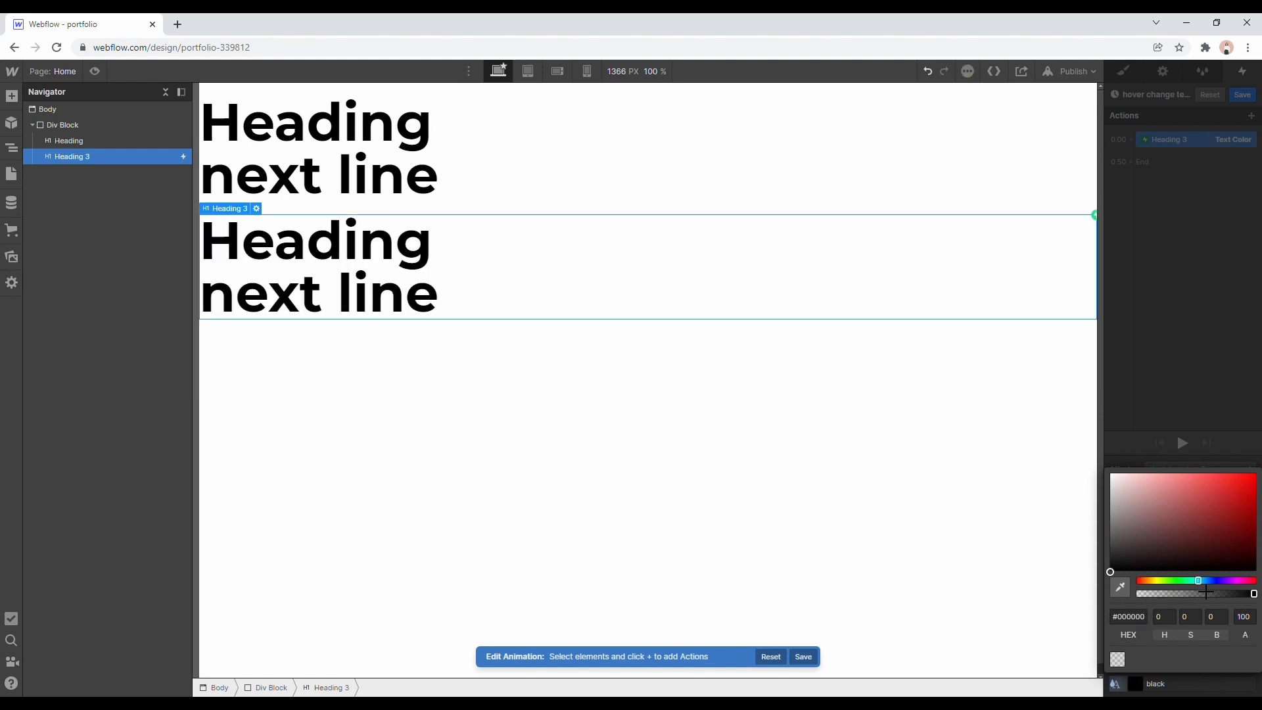
{"action": "left_click", "coordinate": [1229, 526]}
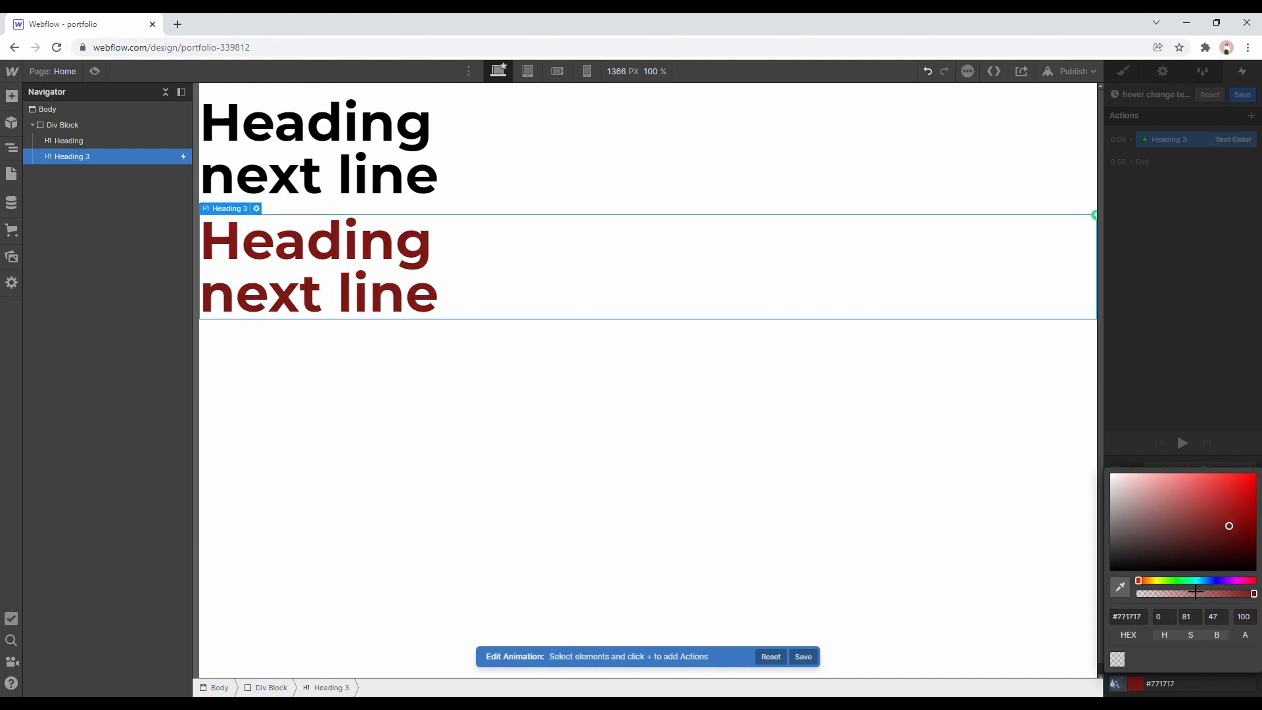
{"action": "left_click", "coordinate": [1257, 474]}
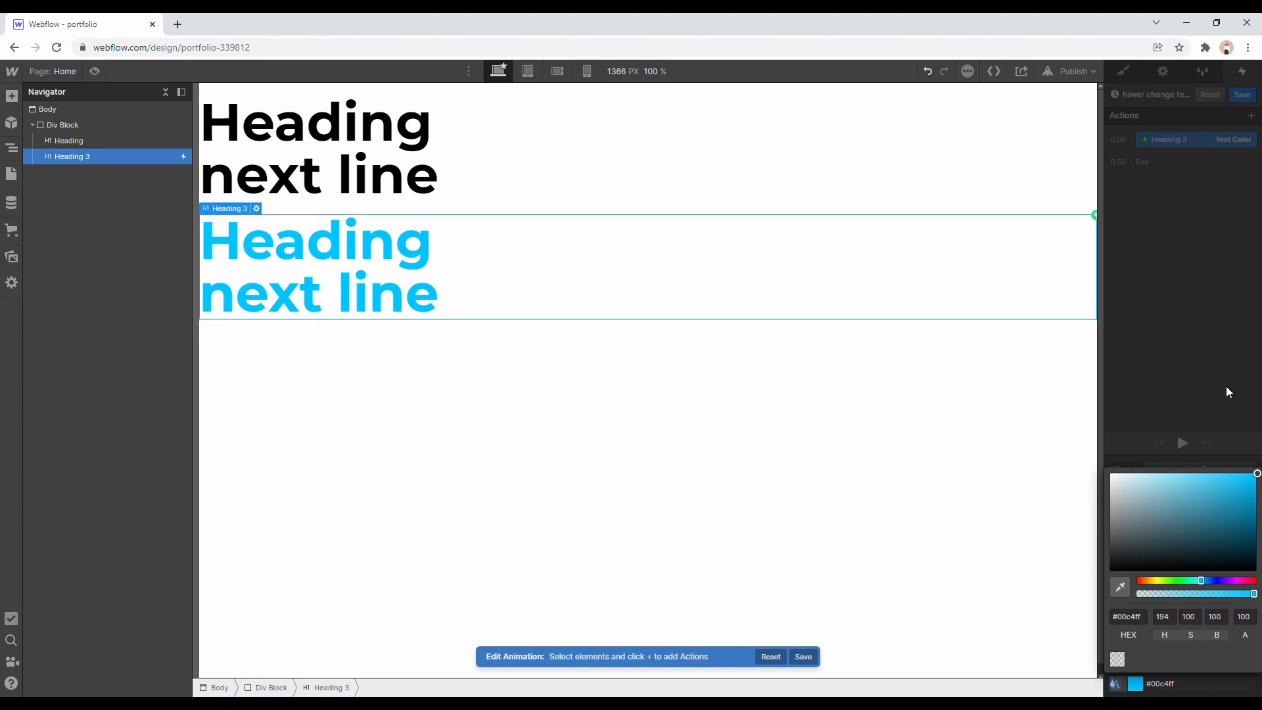
{"action": "left_click", "coordinate": [1224, 423]}
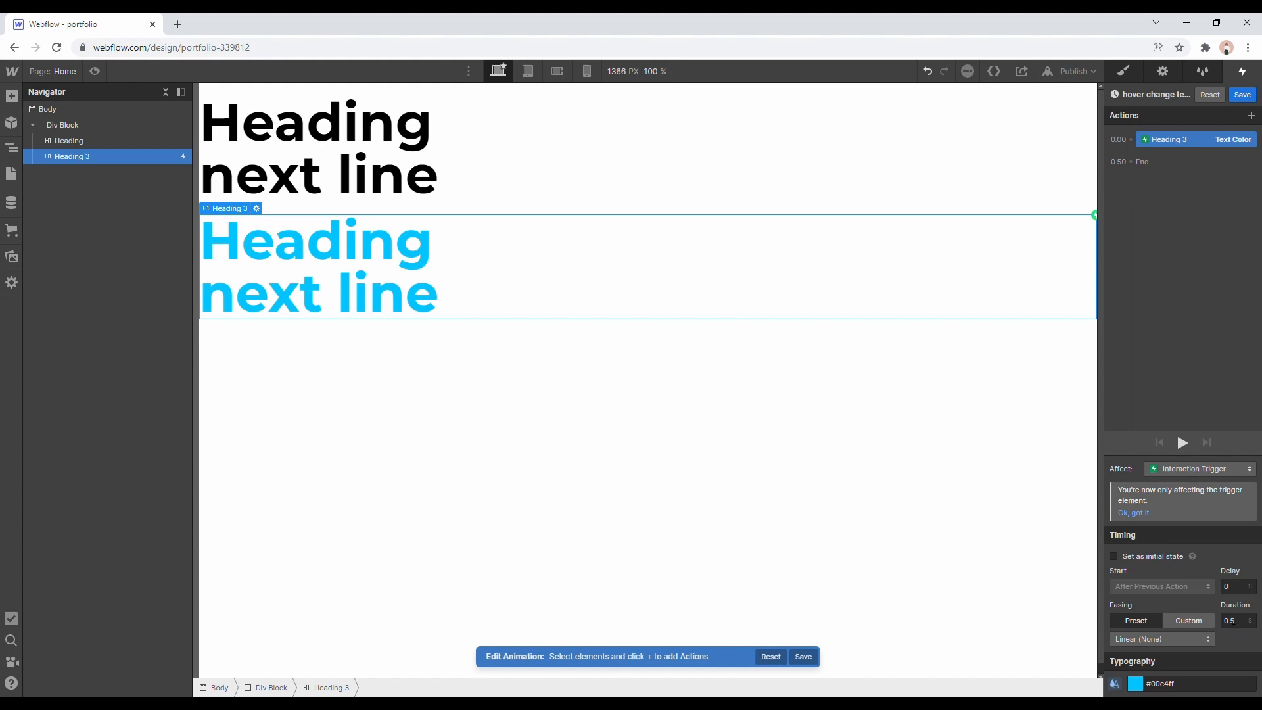
Set the Text Color action's duration to 1 second and play the animation.
{"action": "left_click", "coordinate": [1239, 626]}
{"action": "type", "text": "1"}
{"action": "key", "text": "Return"}
{"action": "left_click", "coordinate": [1223, 546]}
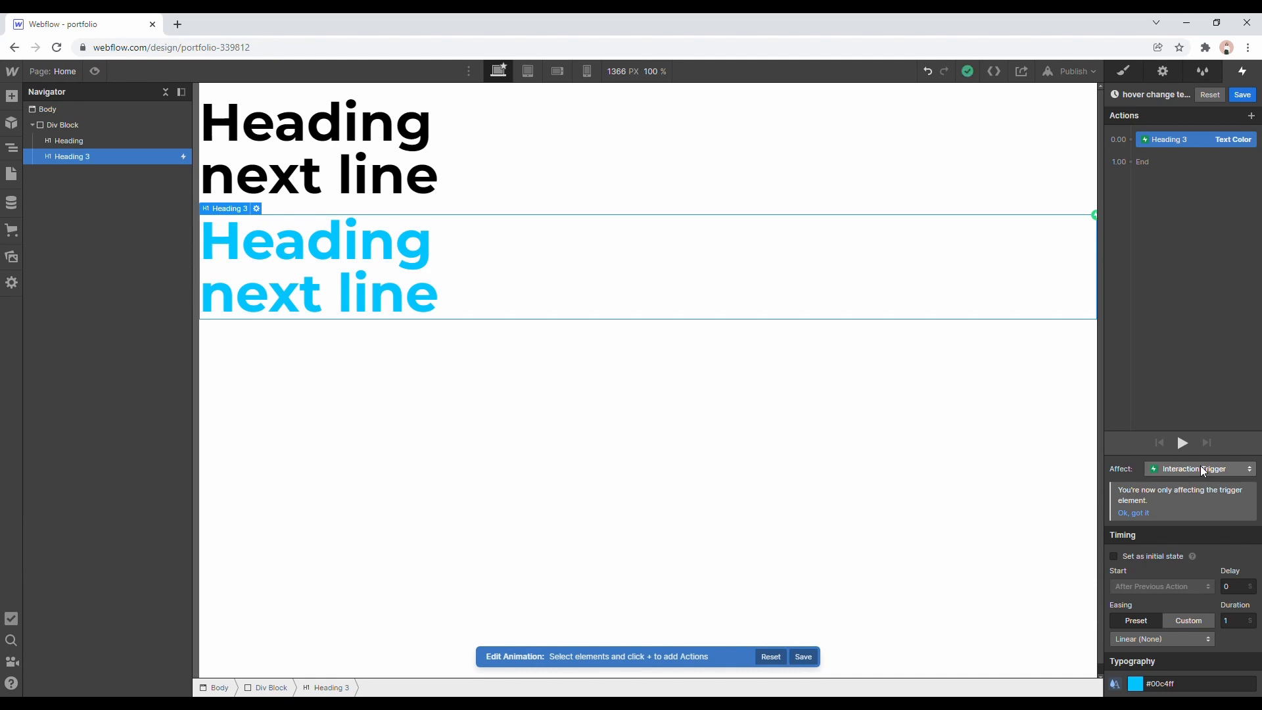
{"action": "left_click", "coordinate": [1181, 440]}
Change the Text Color action's duration to 5 seconds and play the animation again.
{"action": "left_click", "coordinate": [1239, 622]}
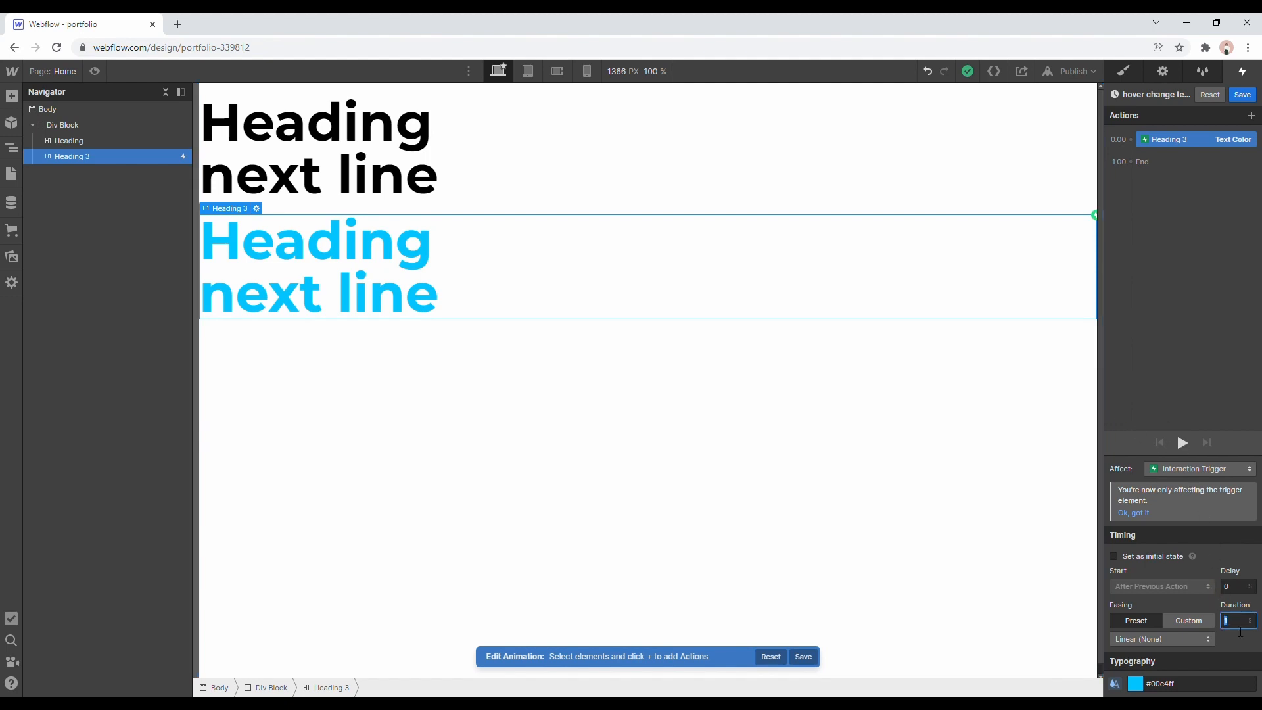
{"action": "type", "text": "5"}
{"action": "left_click", "coordinate": [1183, 443]}
Save the hover animation and test its effect on the green heading in page preview.
{"action": "left_click", "coordinate": [1247, 97]}
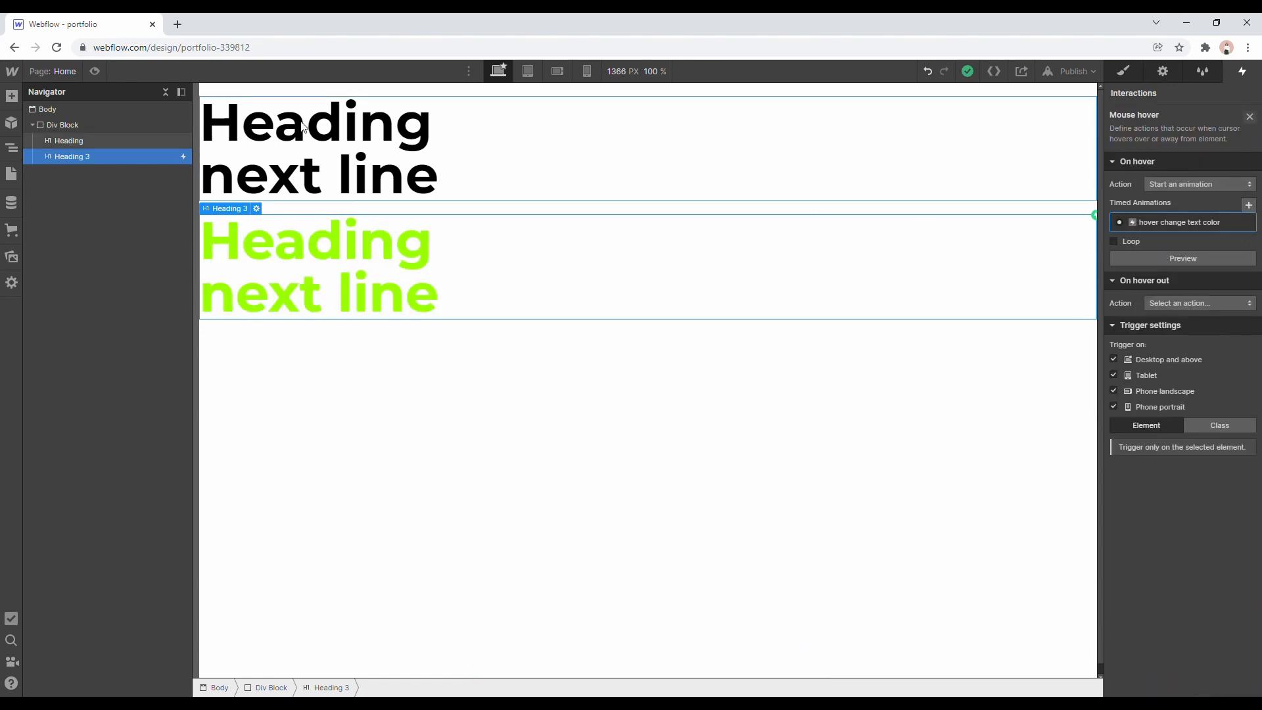
{"action": "left_click", "coordinate": [95, 71]}
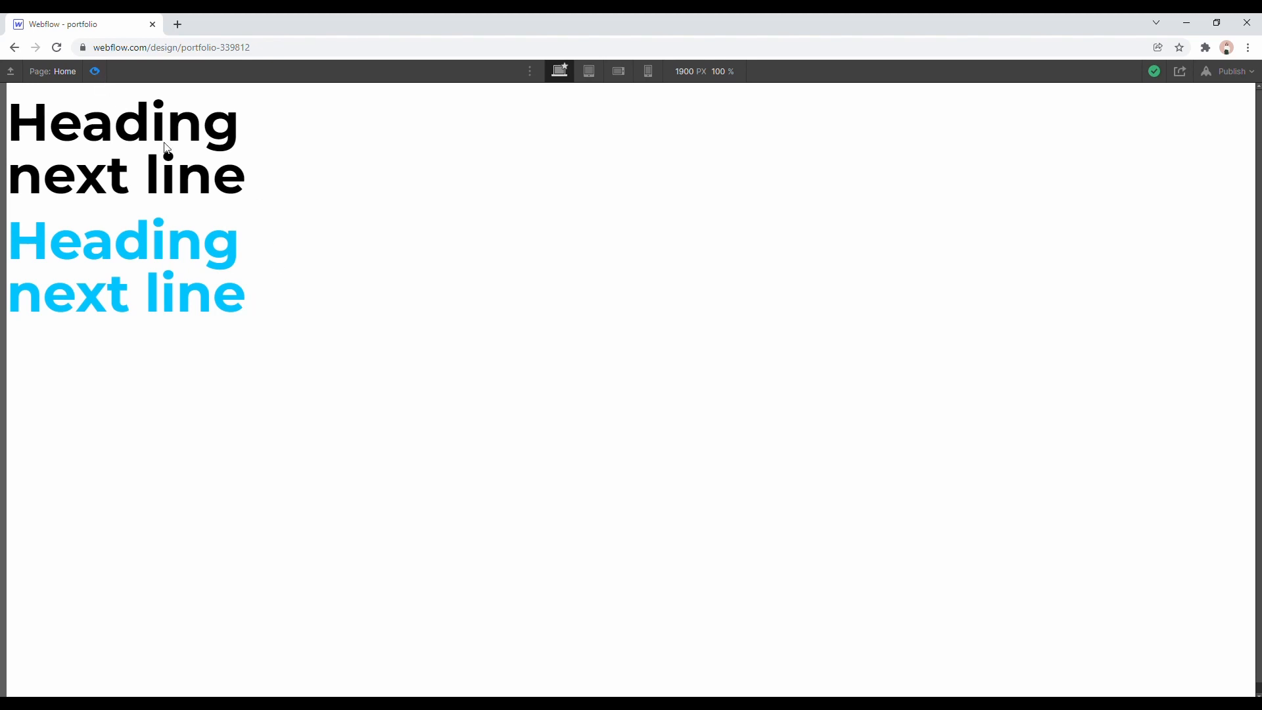
{"action": "left_click", "coordinate": [95, 72]}
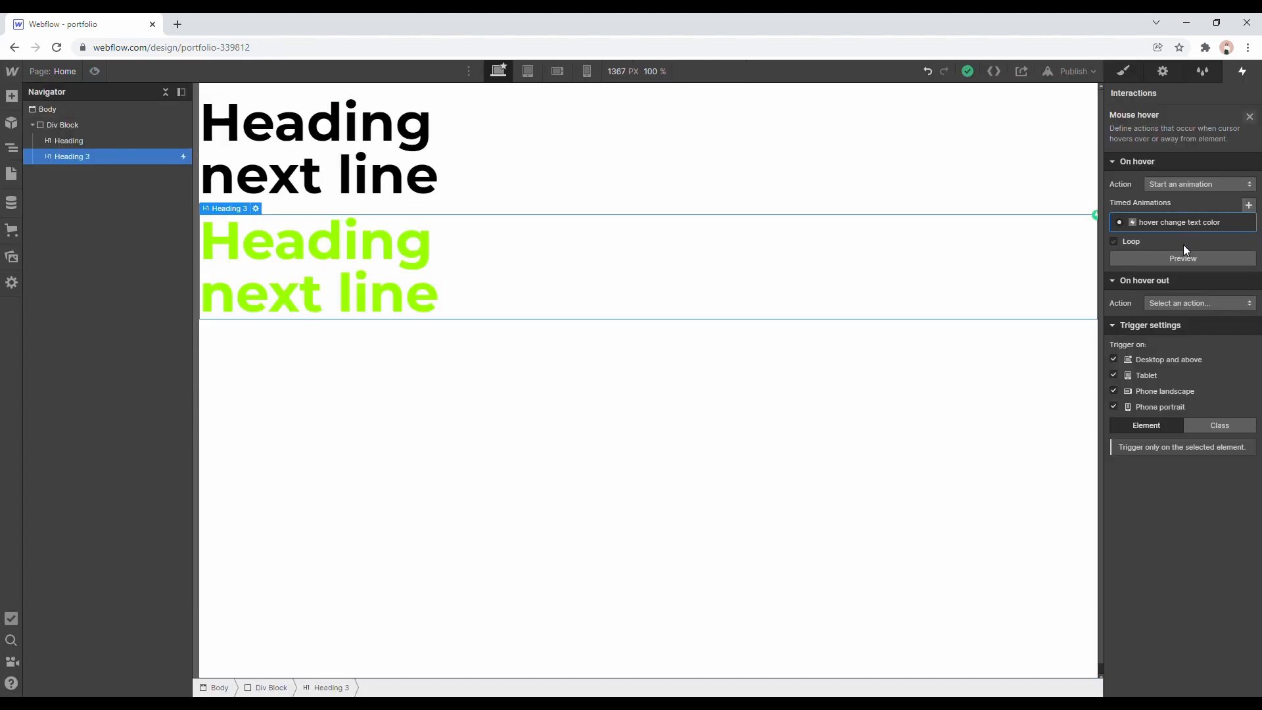
Delete the hover change text color animation and remove the mouse hover trigger from the green heading.
{"action": "left_click", "coordinate": [1247, 223]}
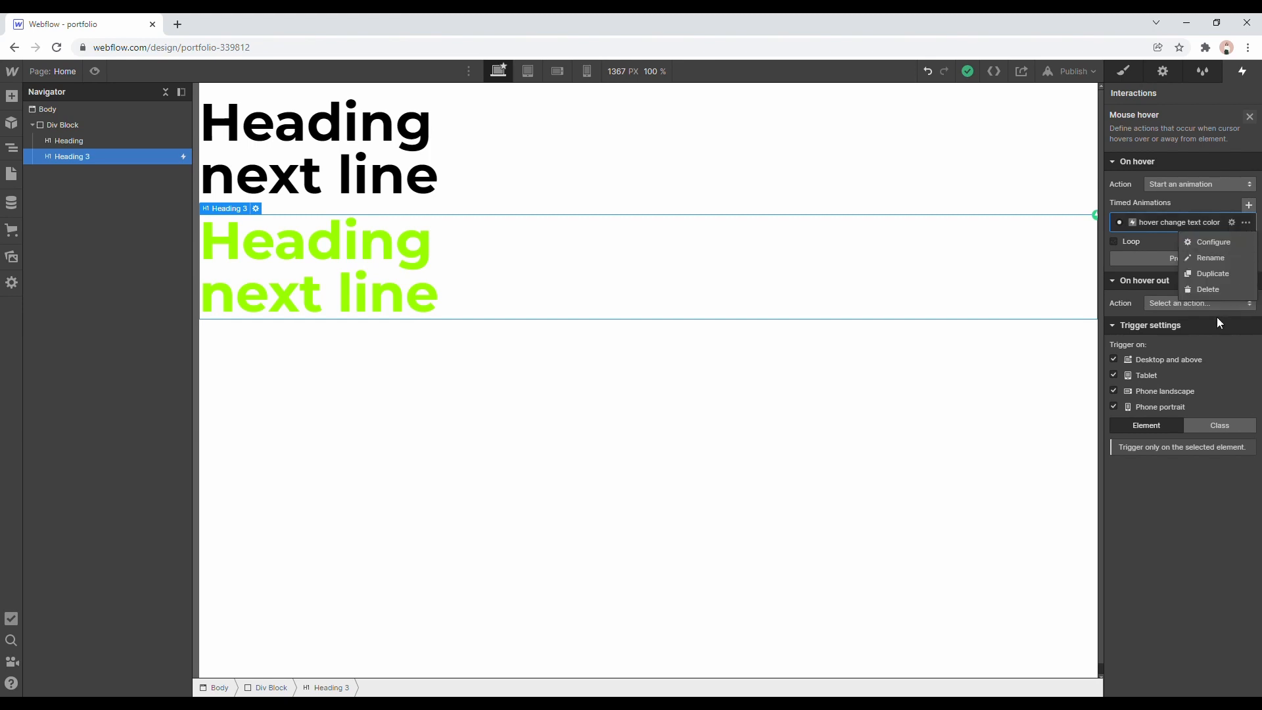
{"action": "left_click", "coordinate": [1214, 290]}
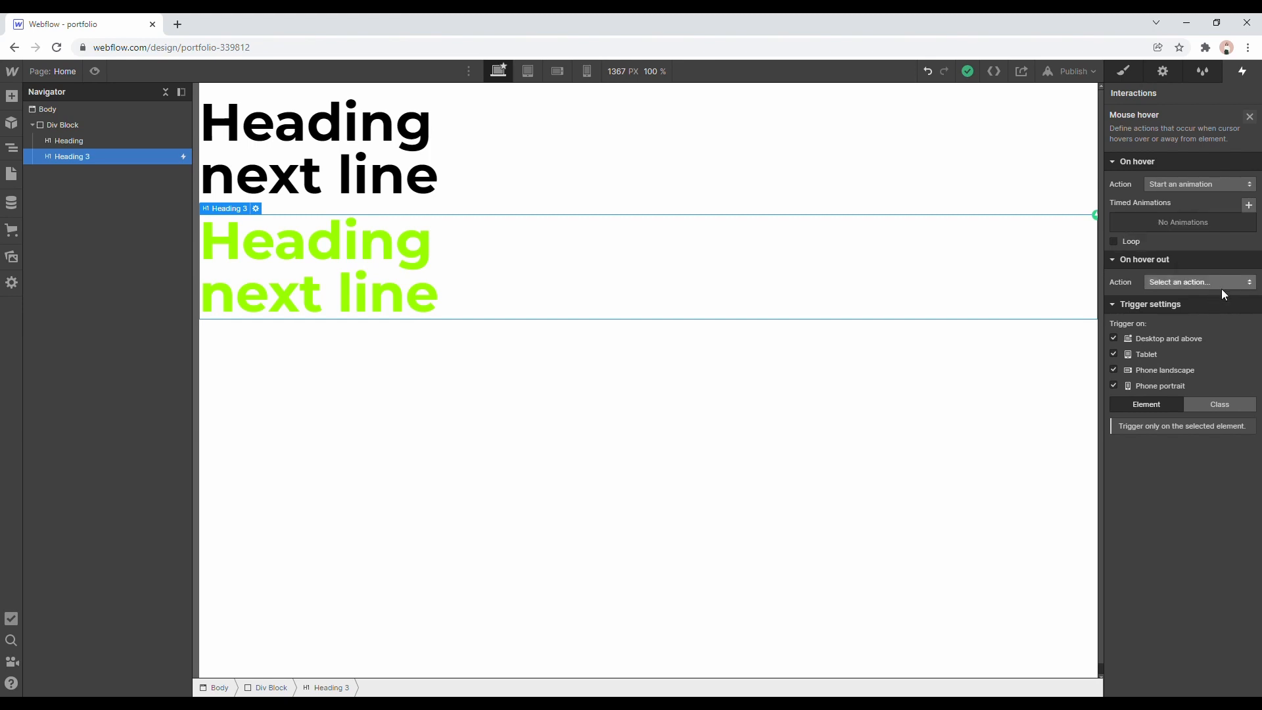
{"action": "left_click", "coordinate": [1249, 116]}
{"action": "left_click", "coordinate": [1254, 136]}
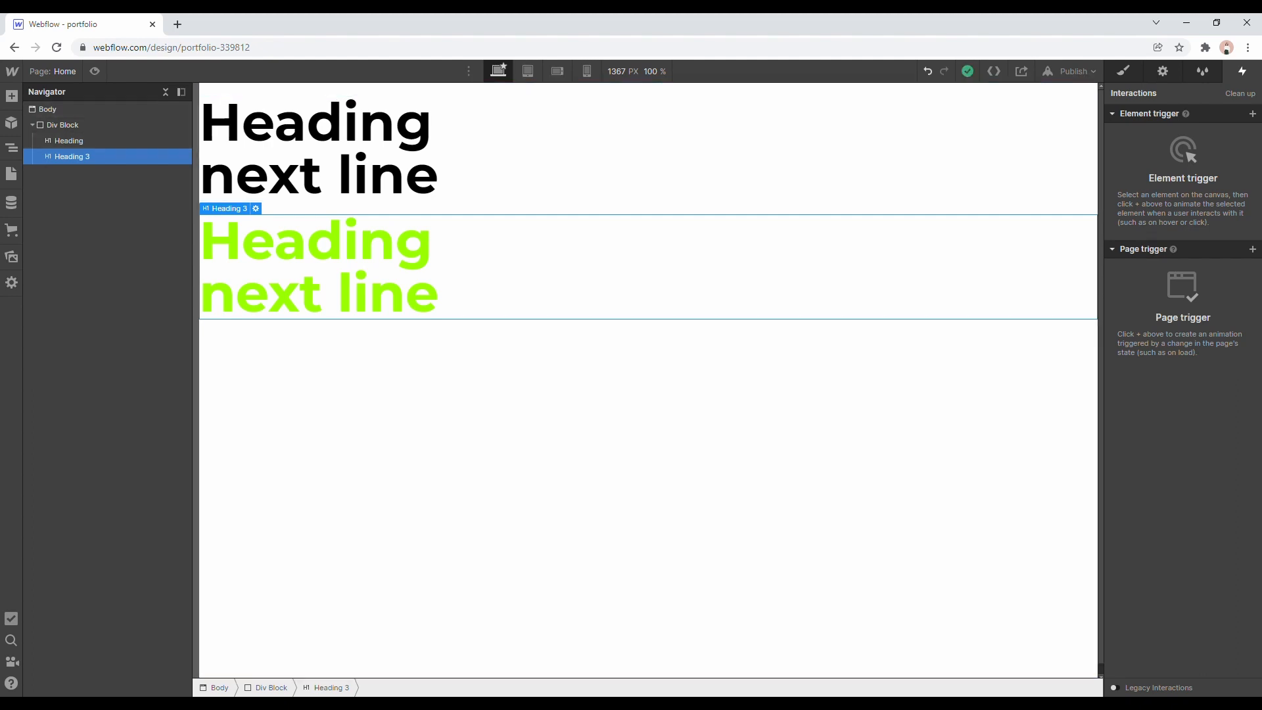
View the site's list of pages and look at the Home page in preview mode.
{"action": "left_click", "coordinate": [62, 73]}
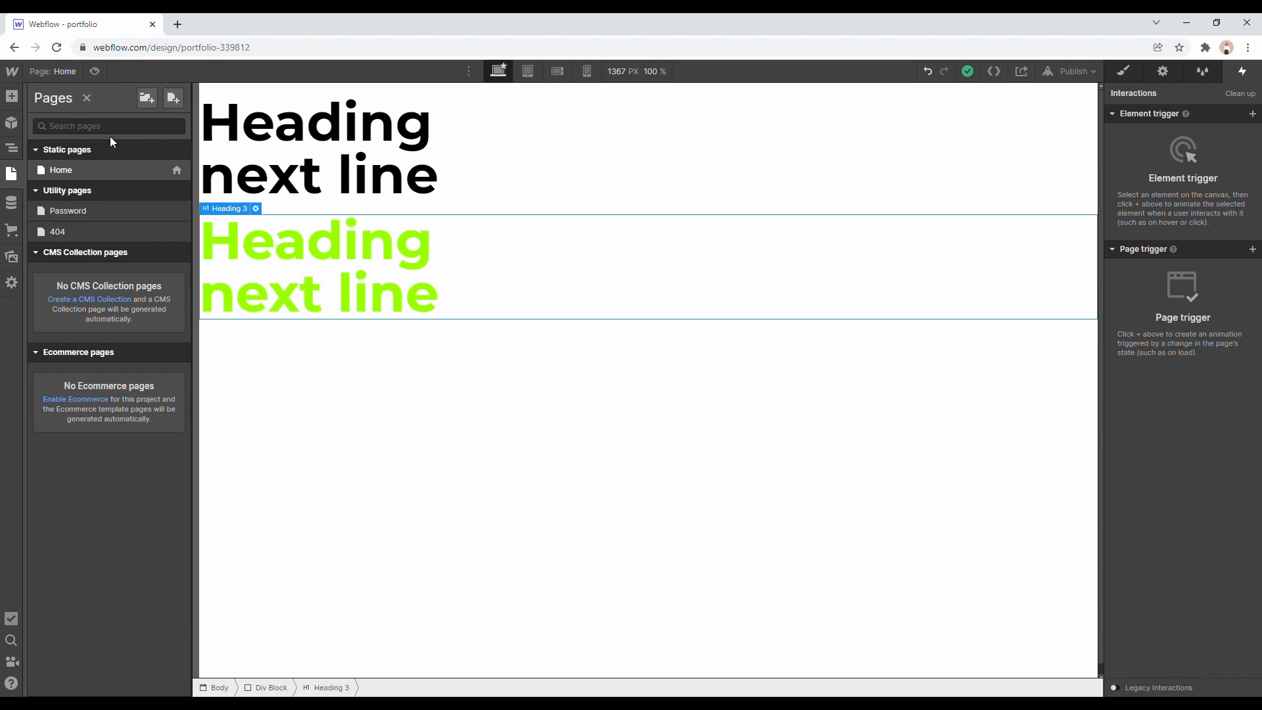
{"action": "left_click", "coordinate": [98, 71]}
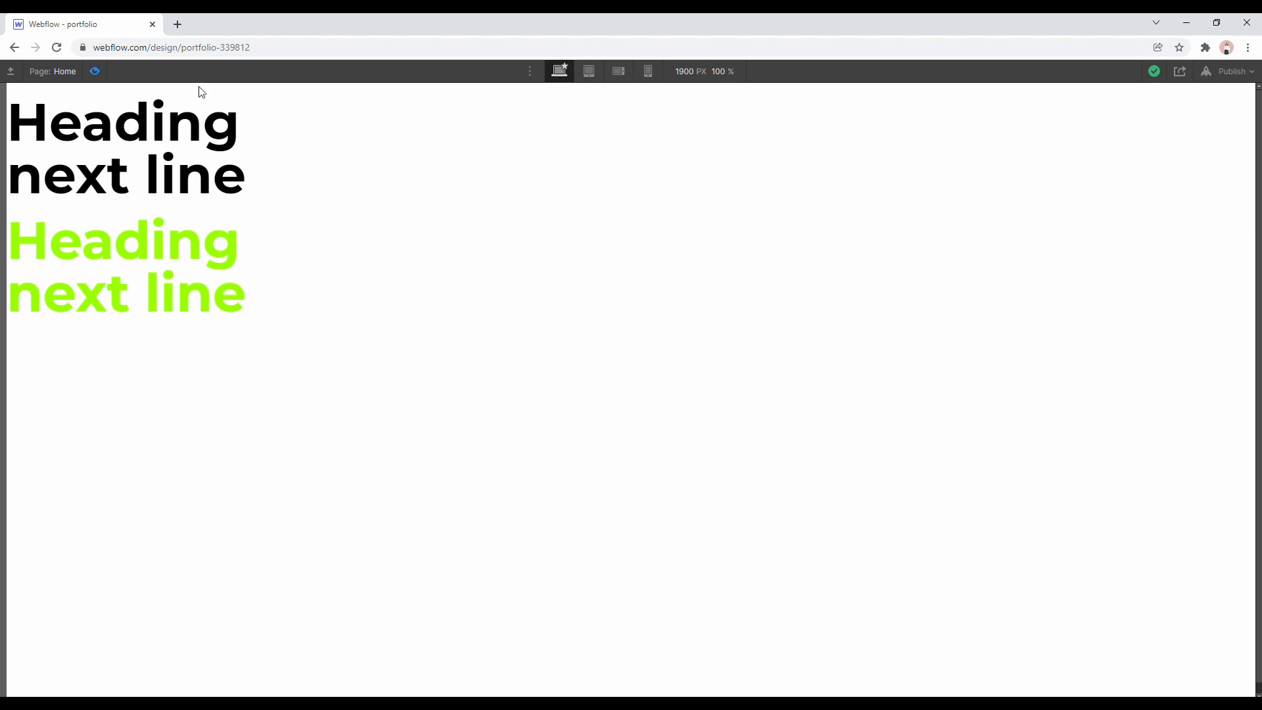
{"action": "key", "text": "ctrl+shift+p"}
Leave the page preview and look at the large breakpoints that can be added.
{"action": "left_click", "coordinate": [470, 73]}
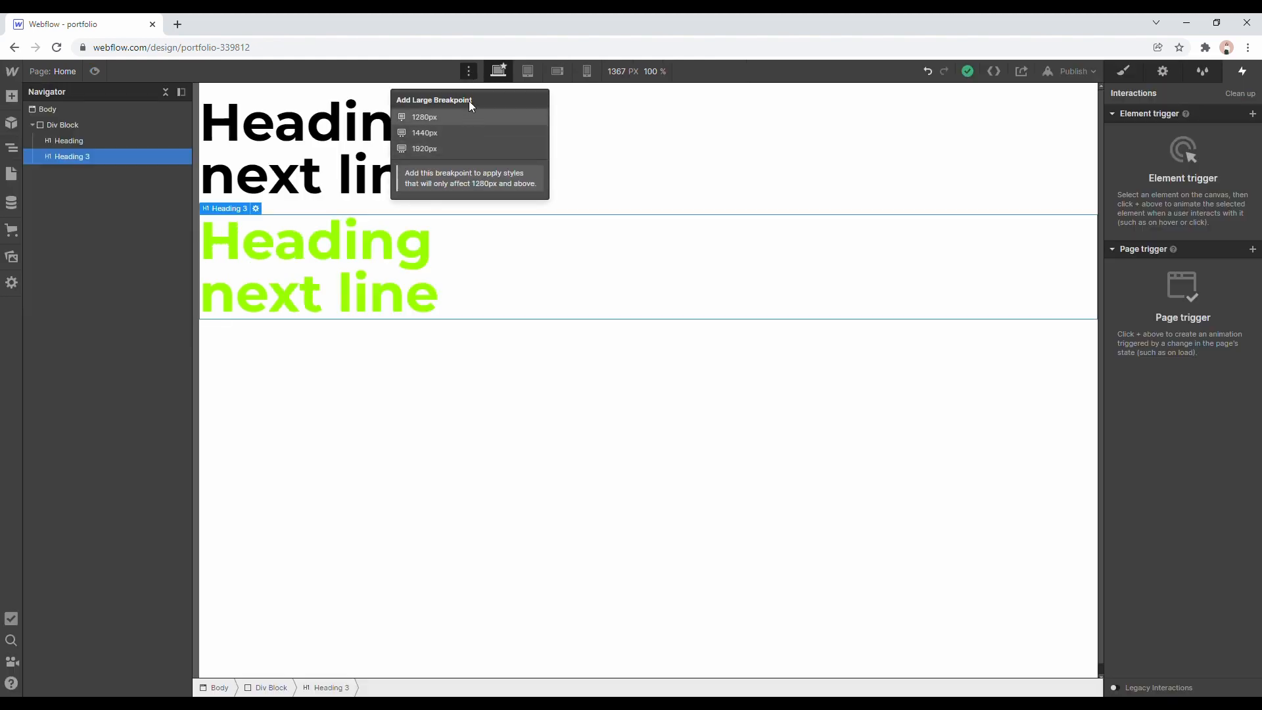
{"action": "left_click", "coordinate": [437, 62]}
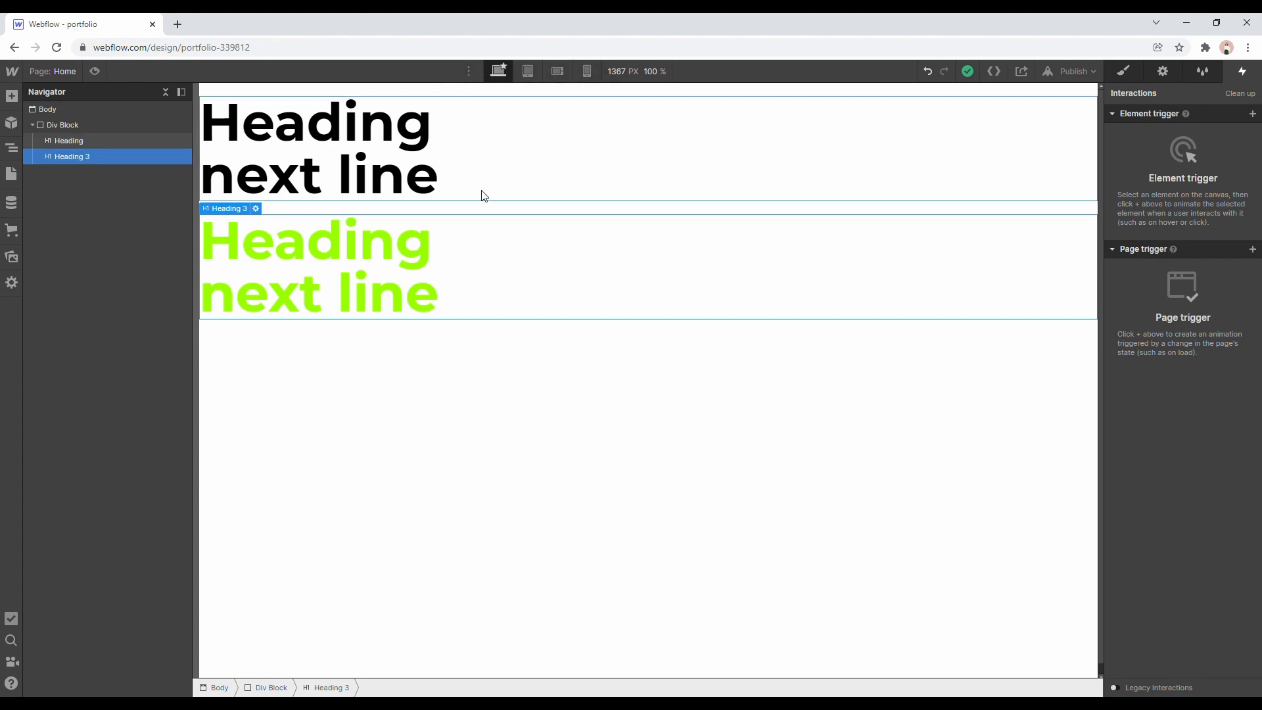
Set the first heading's text color to purple #8400ff at the Tablet breakpoint.
{"action": "left_click", "coordinate": [367, 173]}
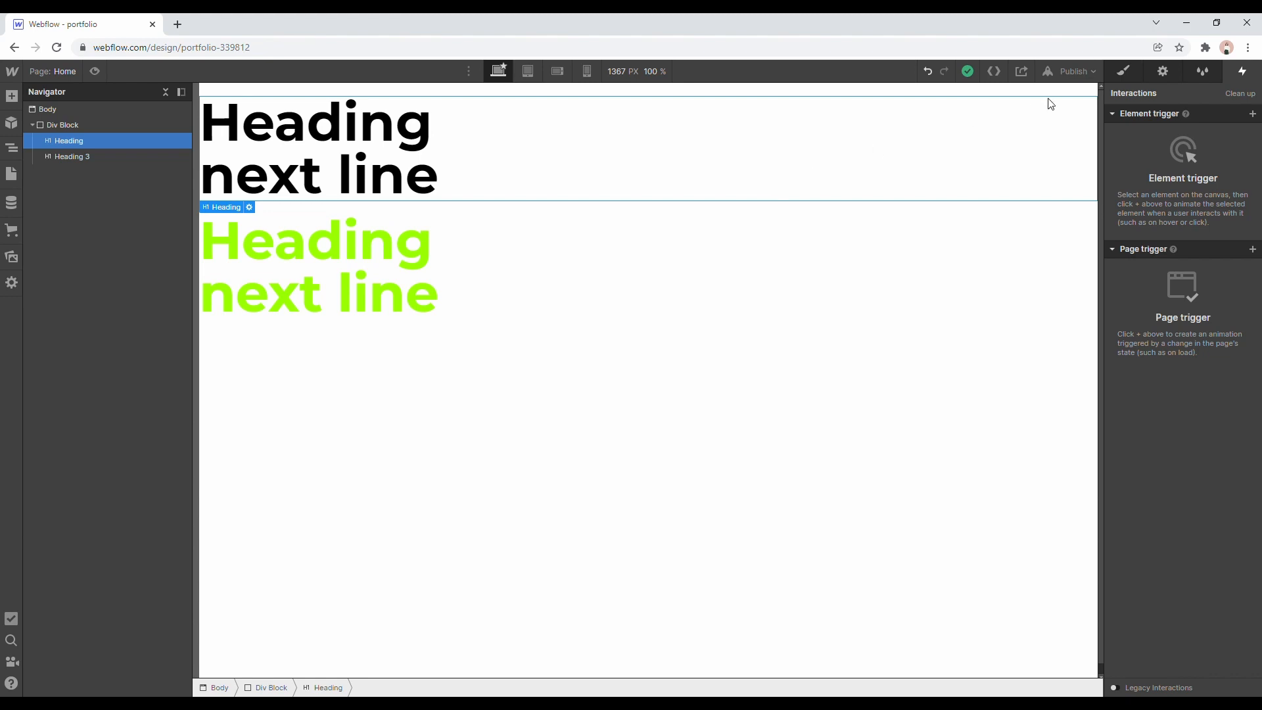
{"action": "left_click", "coordinate": [1124, 71]}
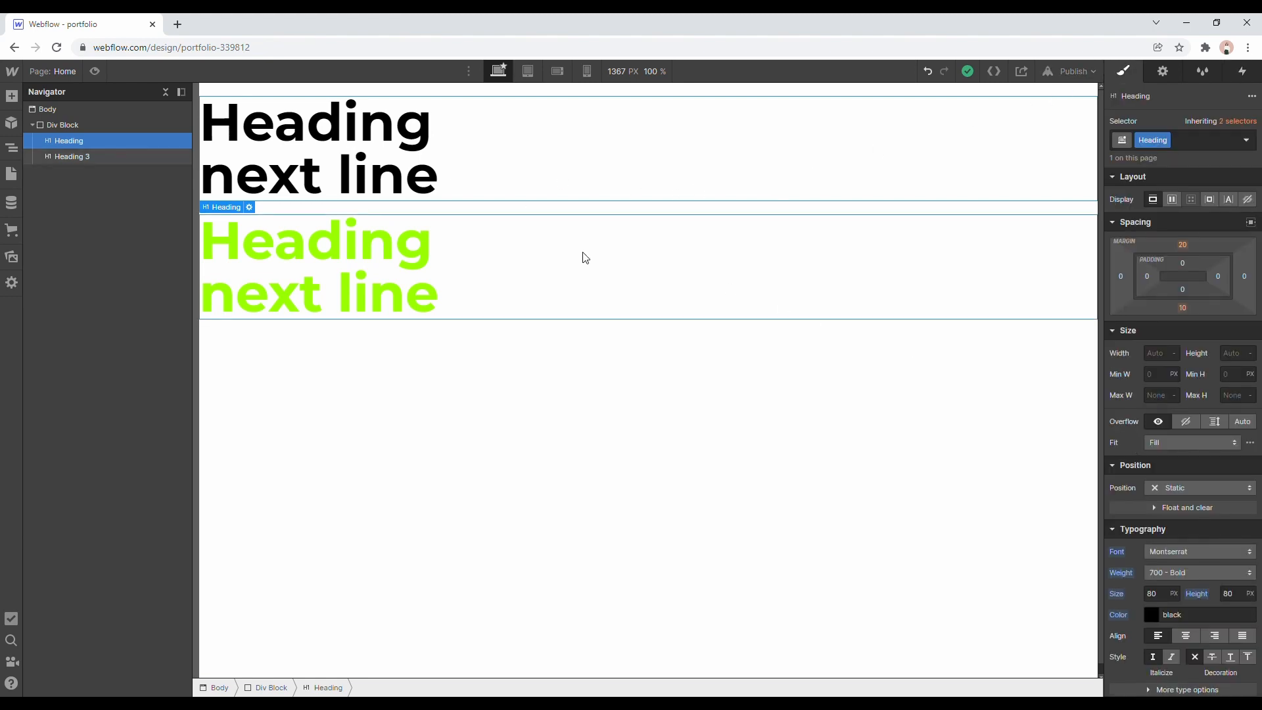
{"action": "left_click", "coordinate": [529, 72]}
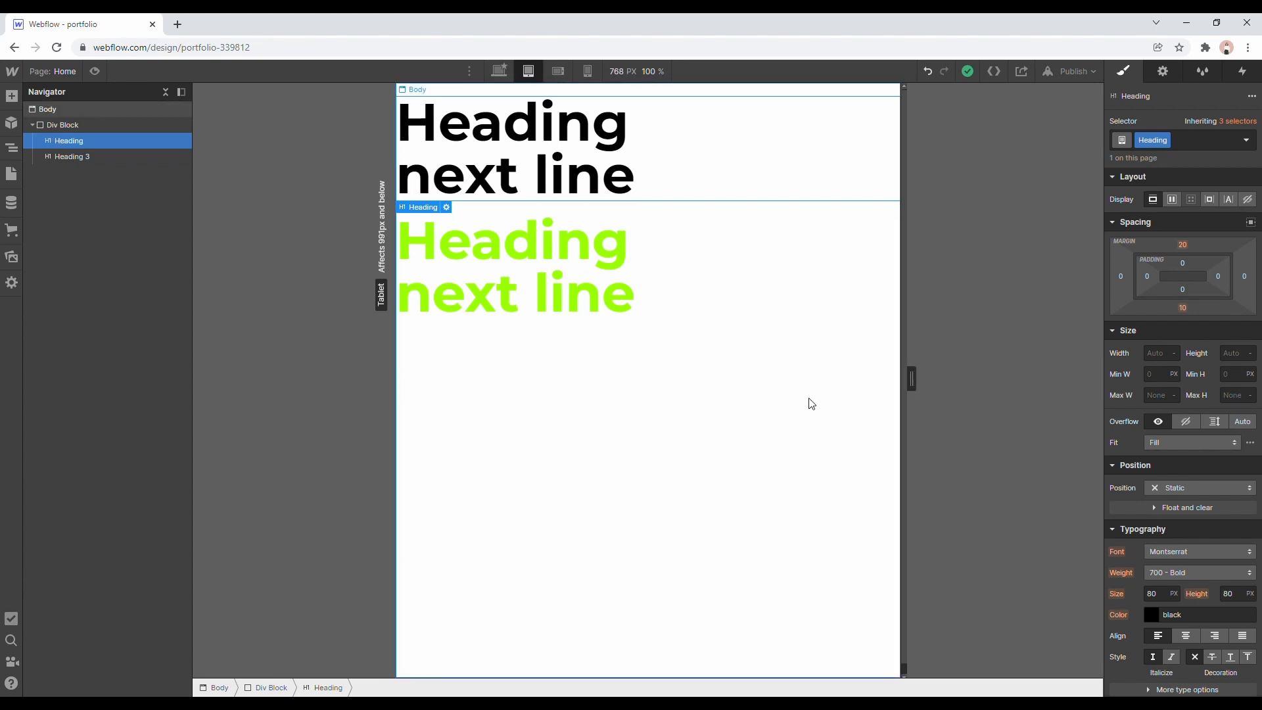
{"action": "left_click", "coordinate": [1152, 615]}
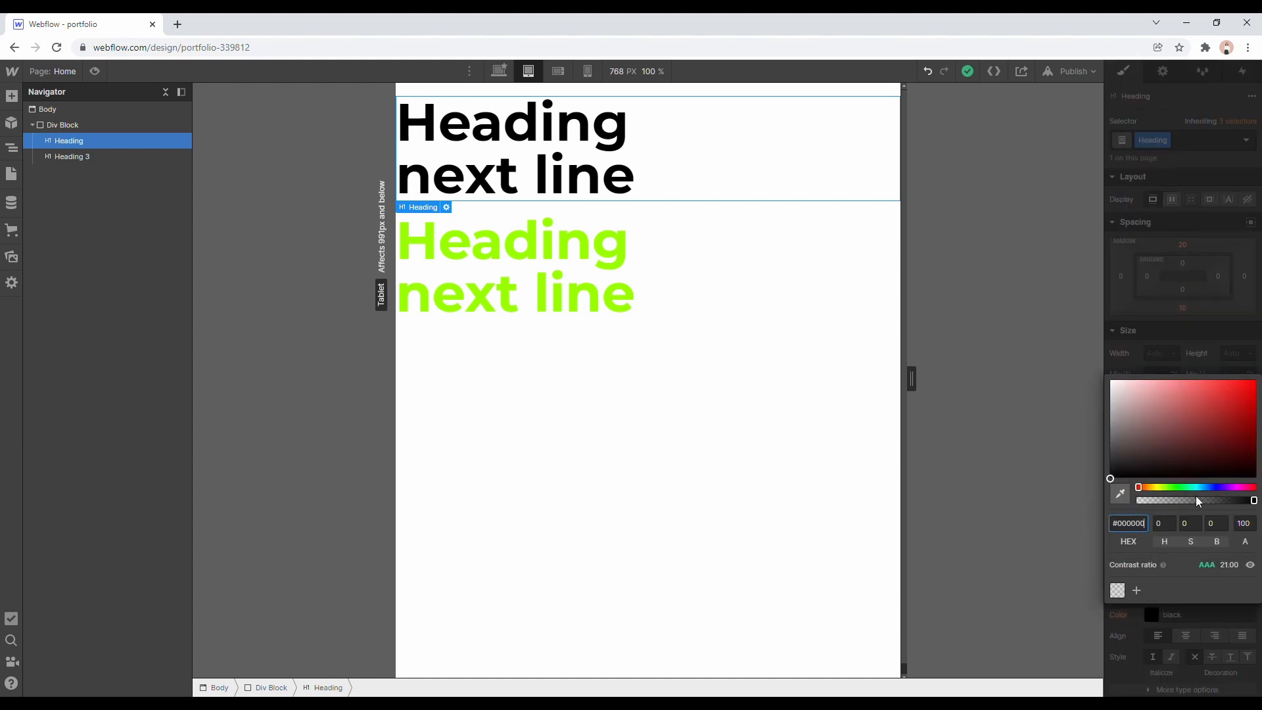
{"action": "left_click_drag", "start_coordinate": [1200, 488], "coordinate": [1226, 488]}
{"action": "left_click", "coordinate": [1253, 380]}
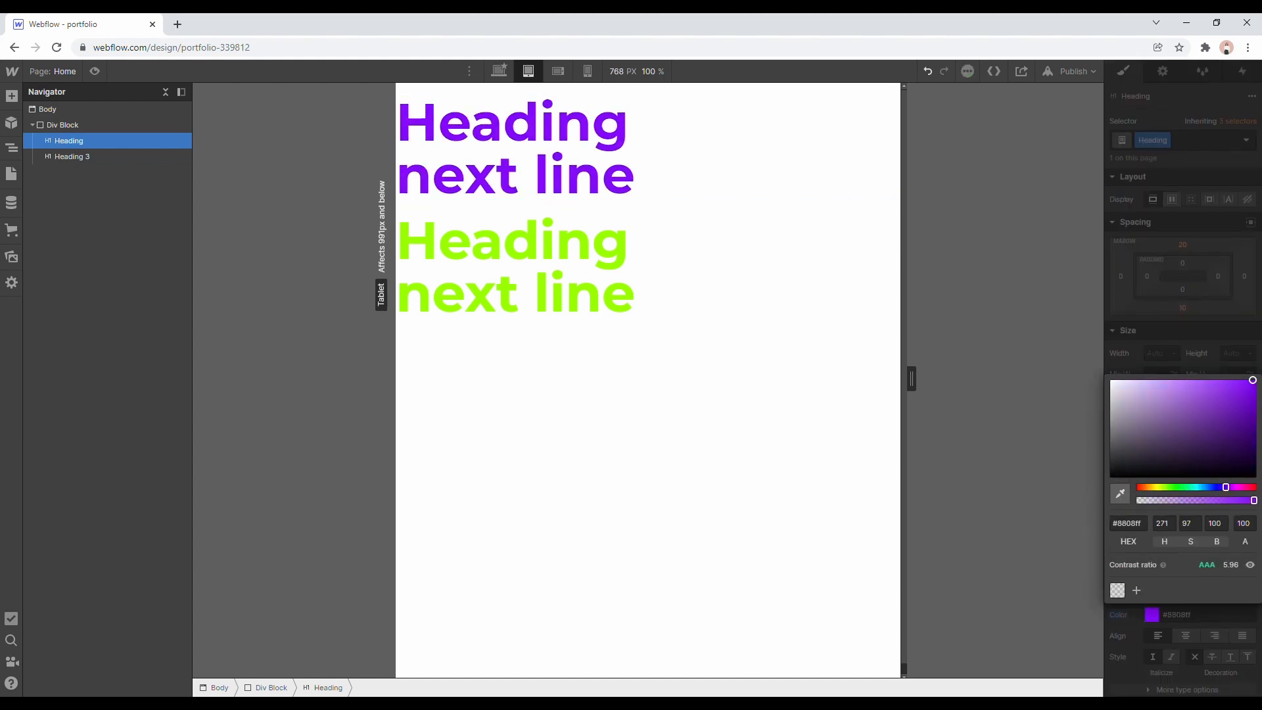
{"action": "left_click_drag", "start_coordinate": [1253, 380], "coordinate": [1258, 380]}
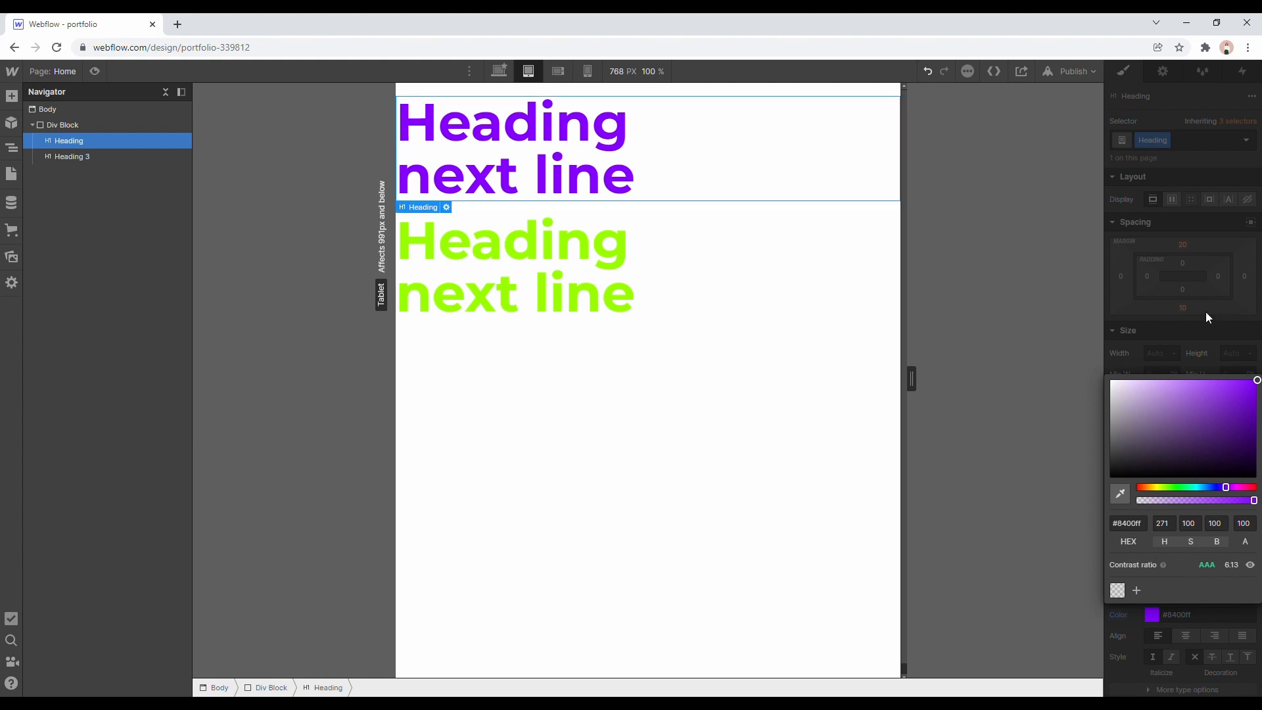
{"action": "left_click", "coordinate": [1186, 307]}
{"action": "left_click", "coordinate": [796, 269]}
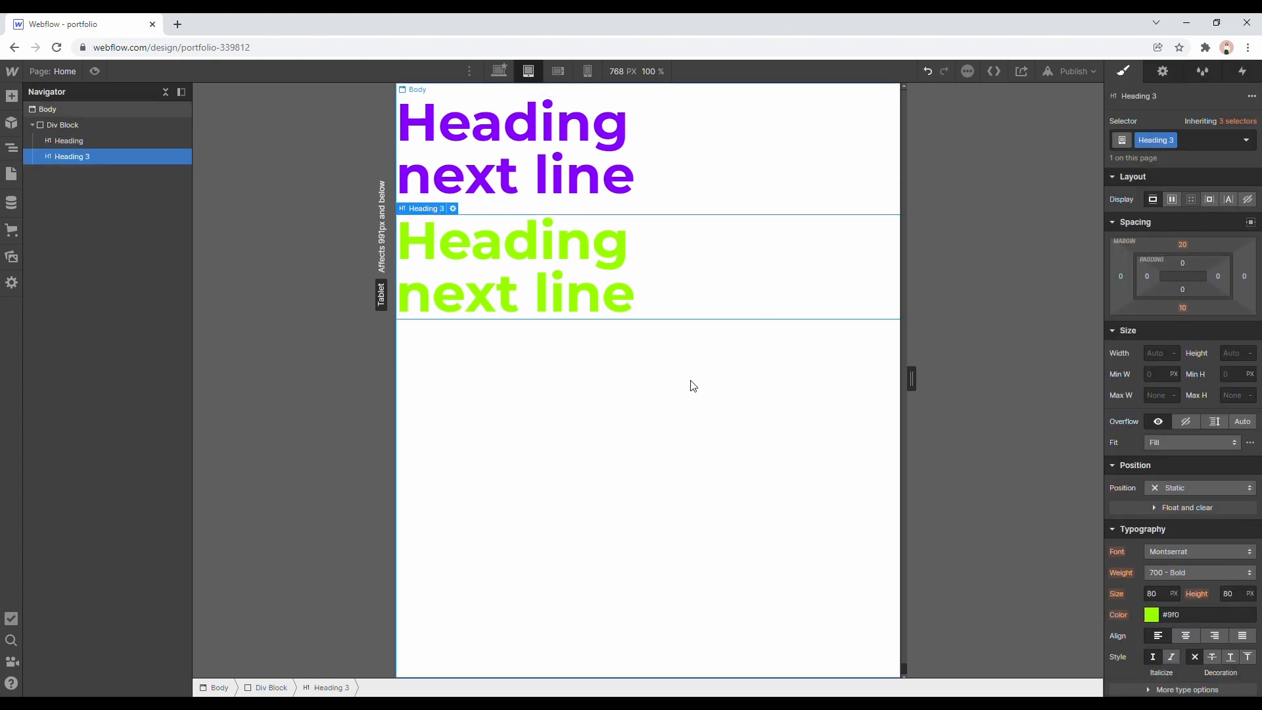
Compare the two headings across the Desktop, Tablet, Mobile landscape and Mobile portrait breakpoints, ending on Desktop.
{"action": "left_click", "coordinate": [498, 71]}
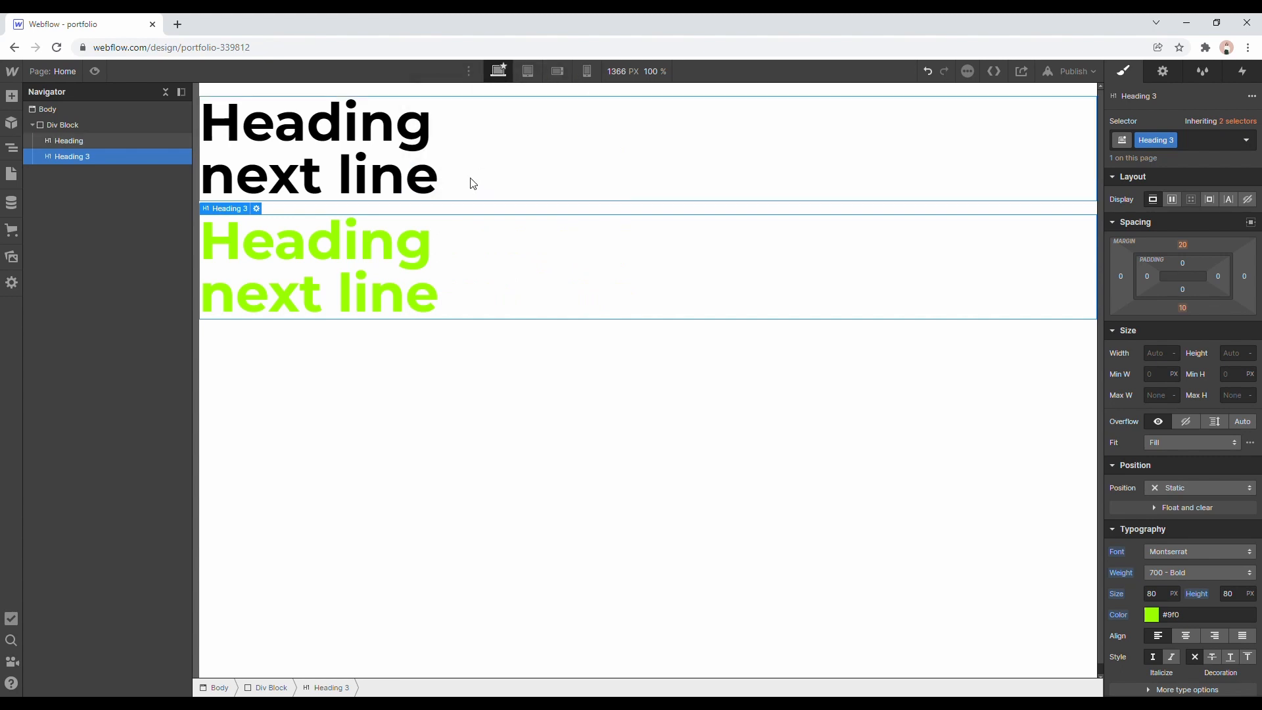
{"action": "left_click", "coordinate": [384, 148]}
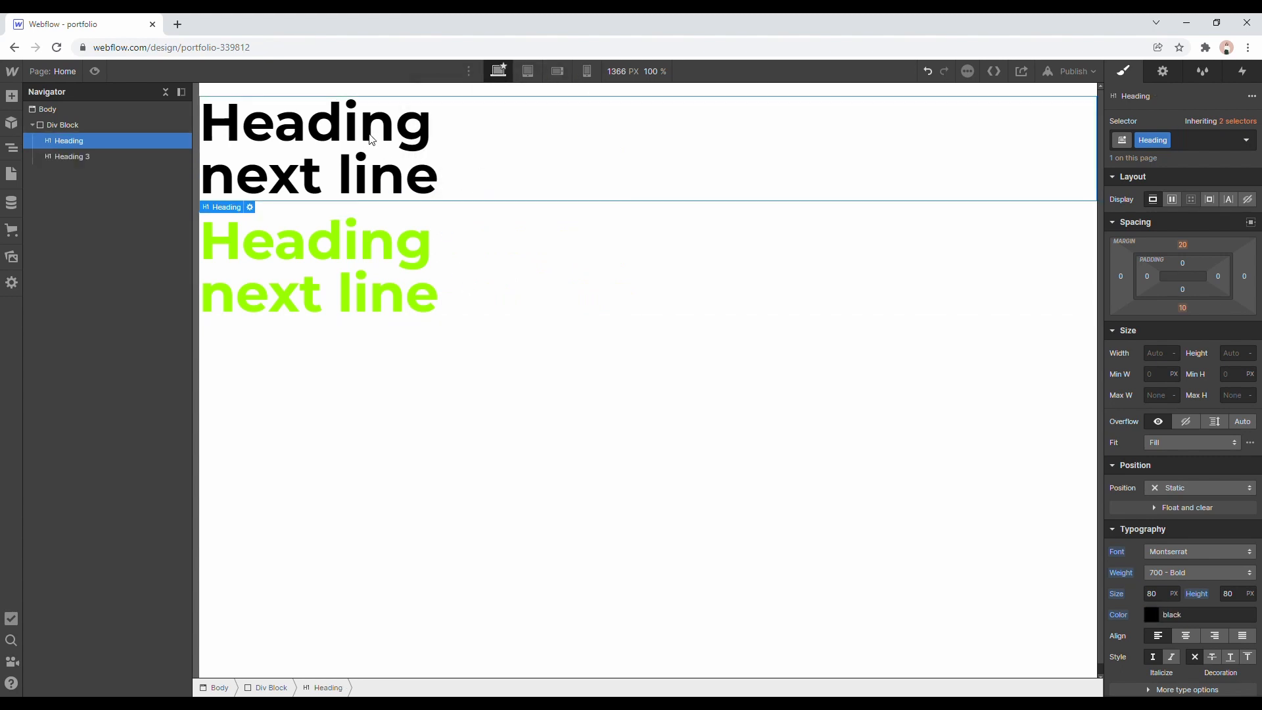
{"action": "left_click", "coordinate": [528, 71]}
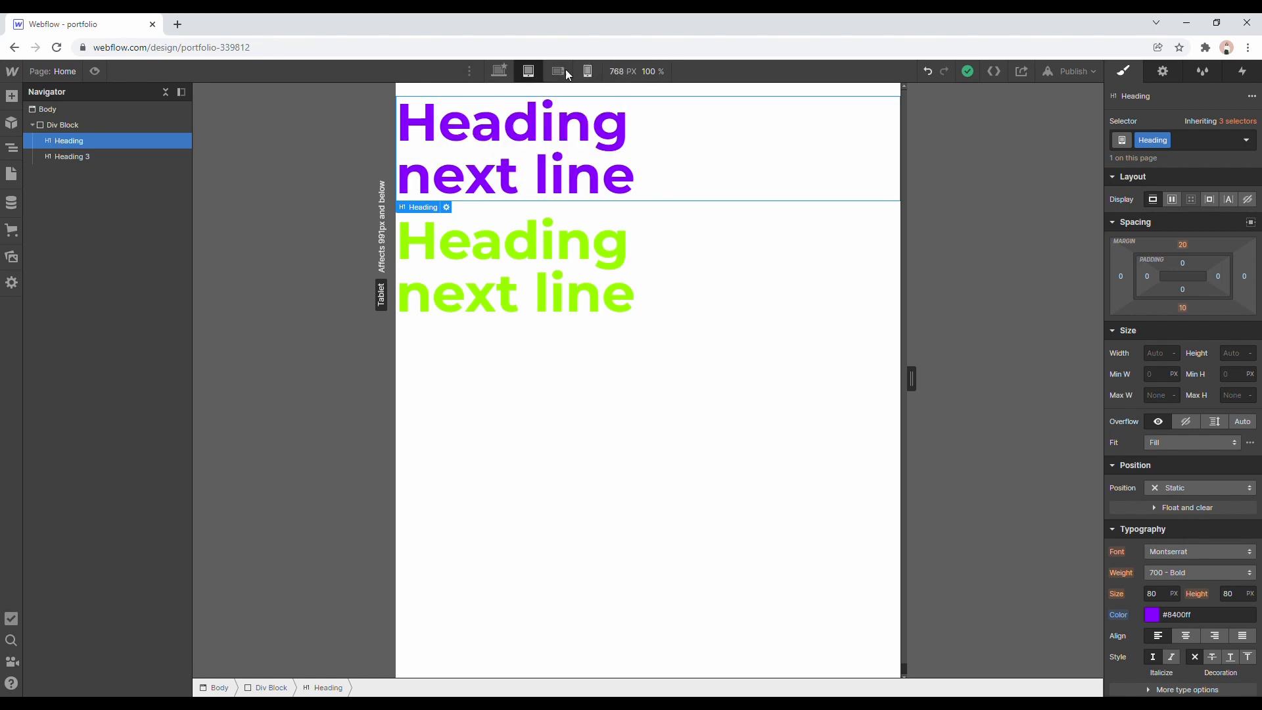
{"action": "left_click", "coordinate": [502, 75]}
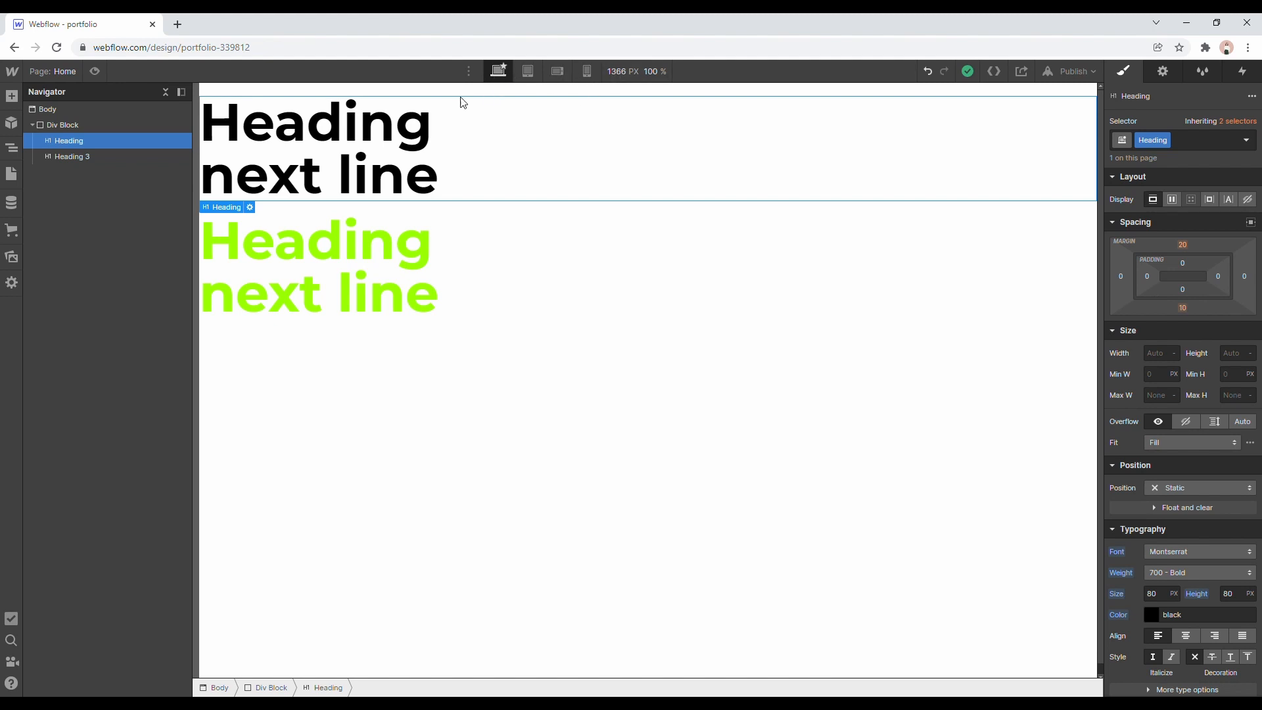
{"action": "left_click", "coordinate": [529, 76]}
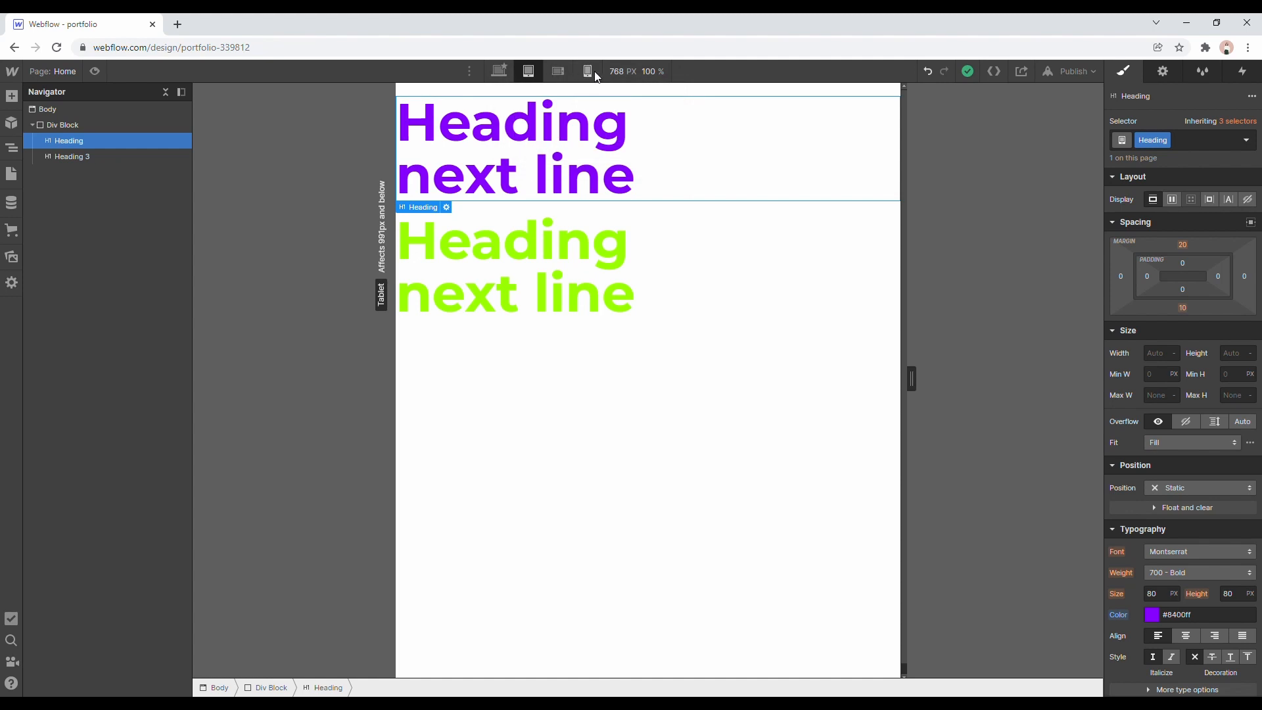
{"action": "left_click", "coordinate": [558, 71]}
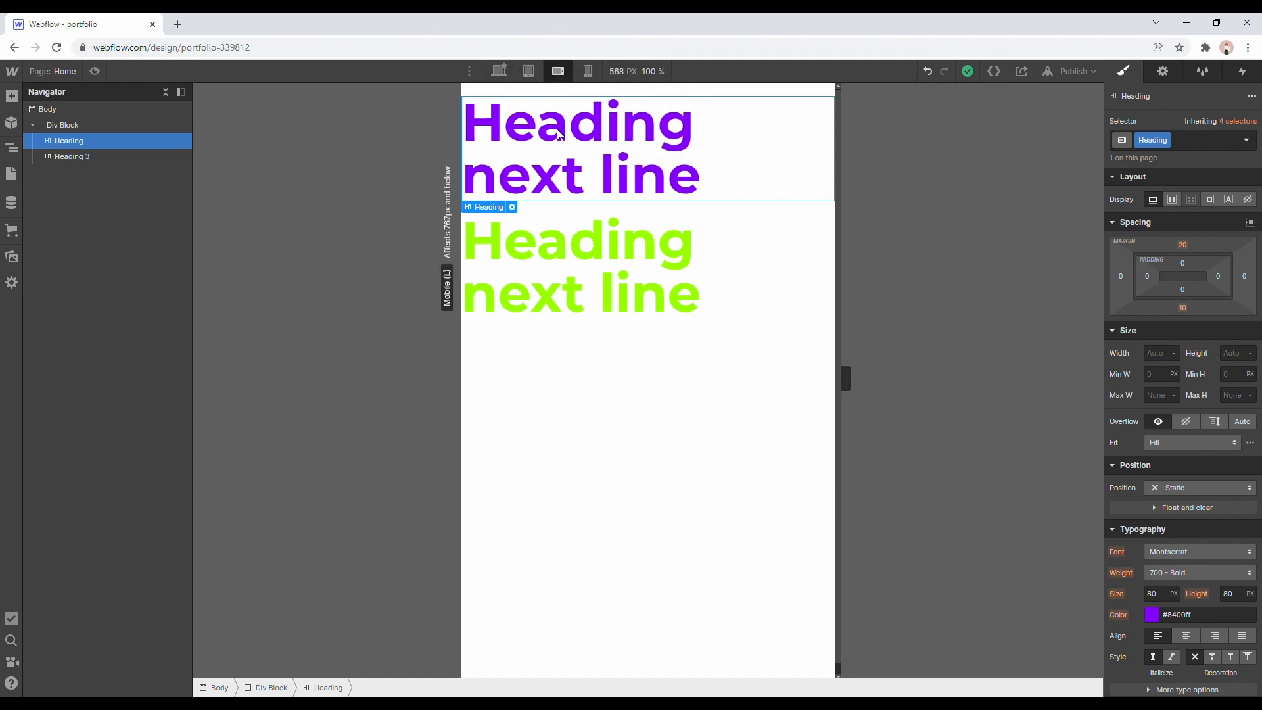
{"action": "left_click", "coordinate": [587, 72]}
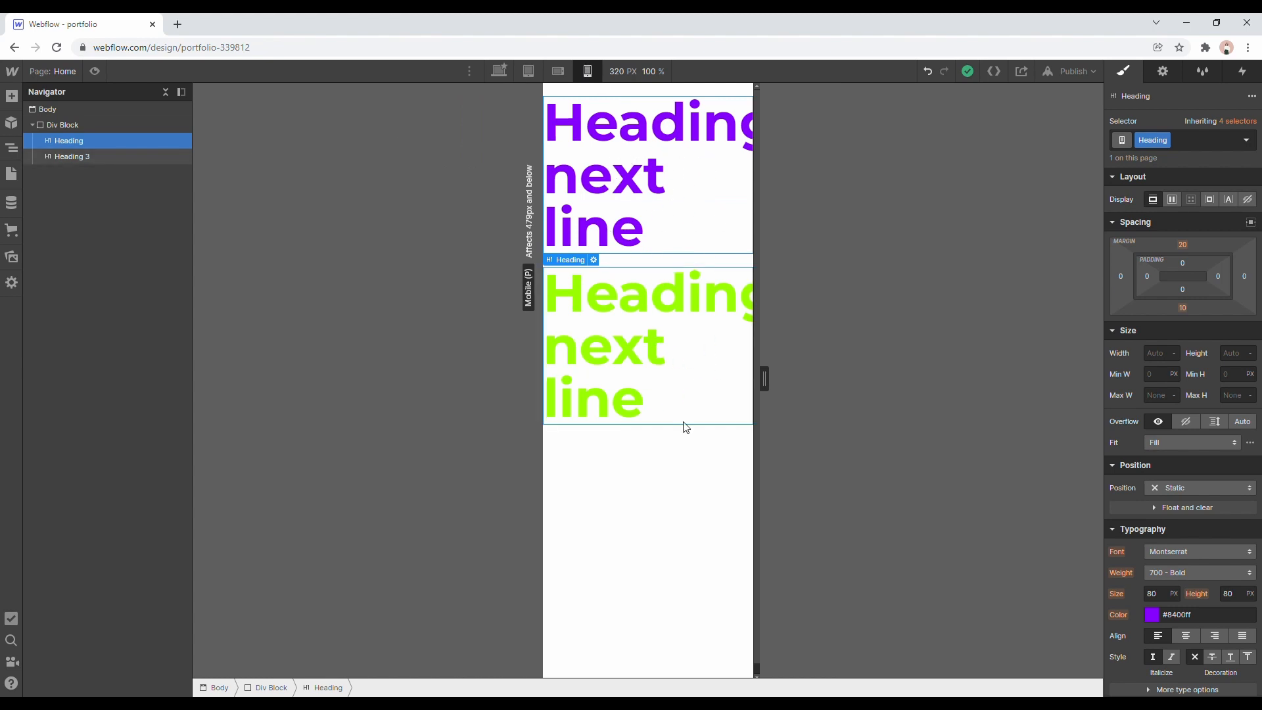
{"action": "key", "text": "shift+1"}
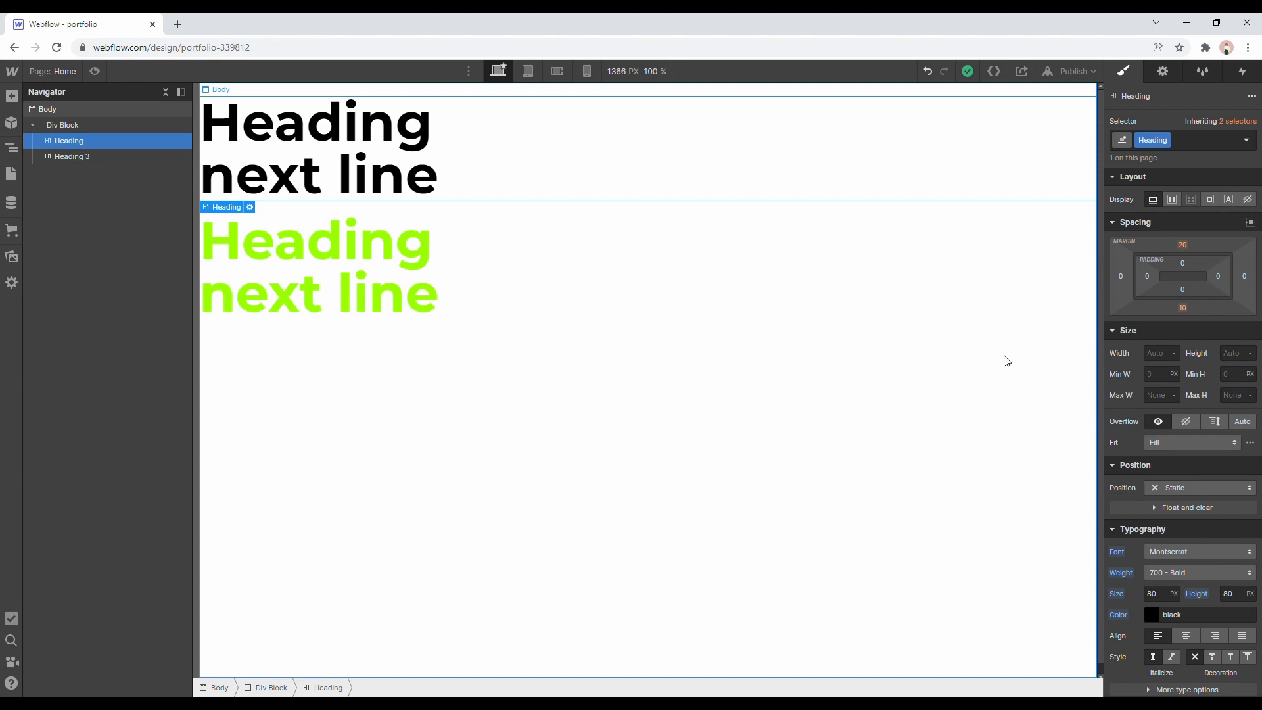
Undo the last change and redo it.
{"action": "key", "text": "ctrl+z"}
{"action": "key", "text": "ctrl+shift+z"}
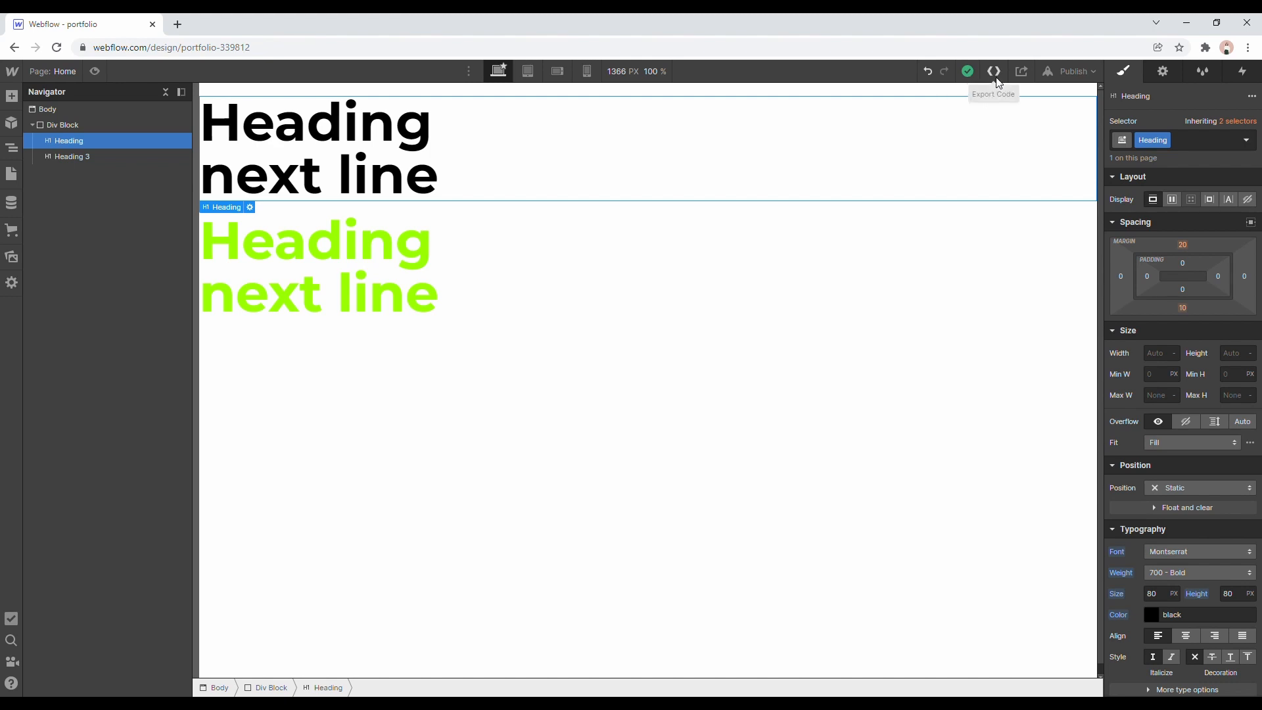
View the page's HTML in the code export preview and look through the elements that can be added.
{"action": "left_click", "coordinate": [996, 74]}
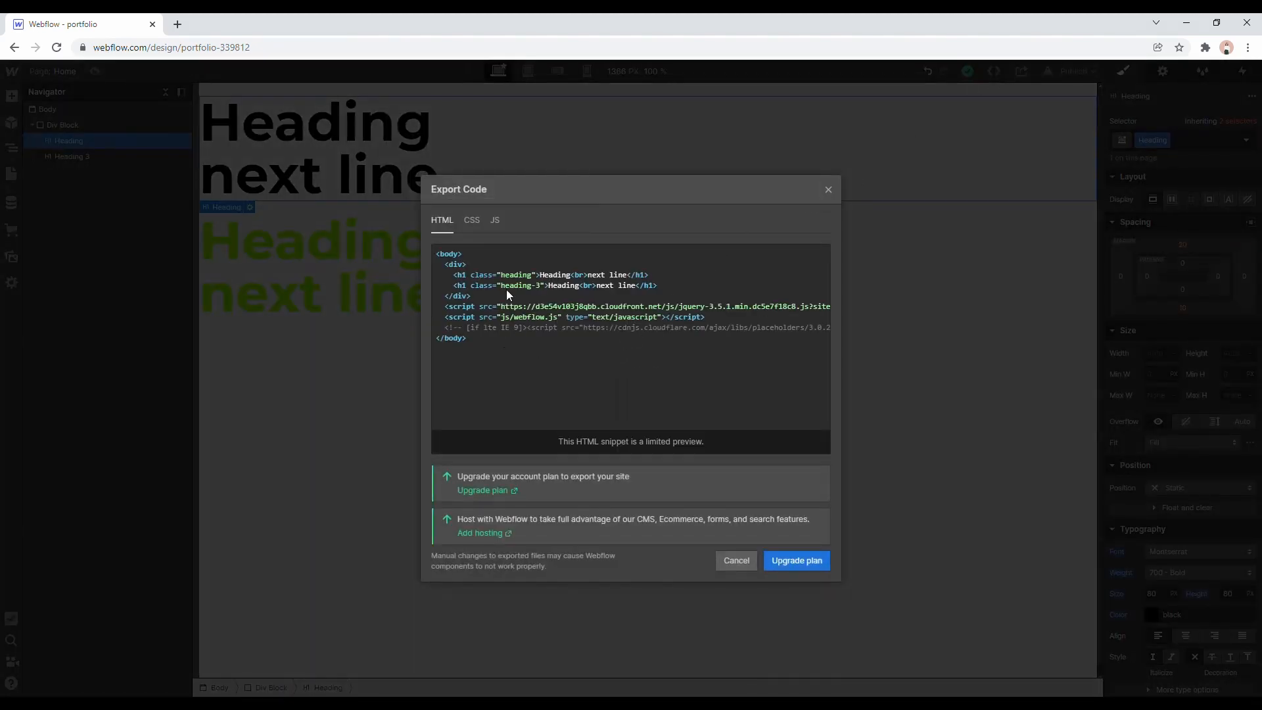
{"action": "left_click", "coordinate": [828, 190]}
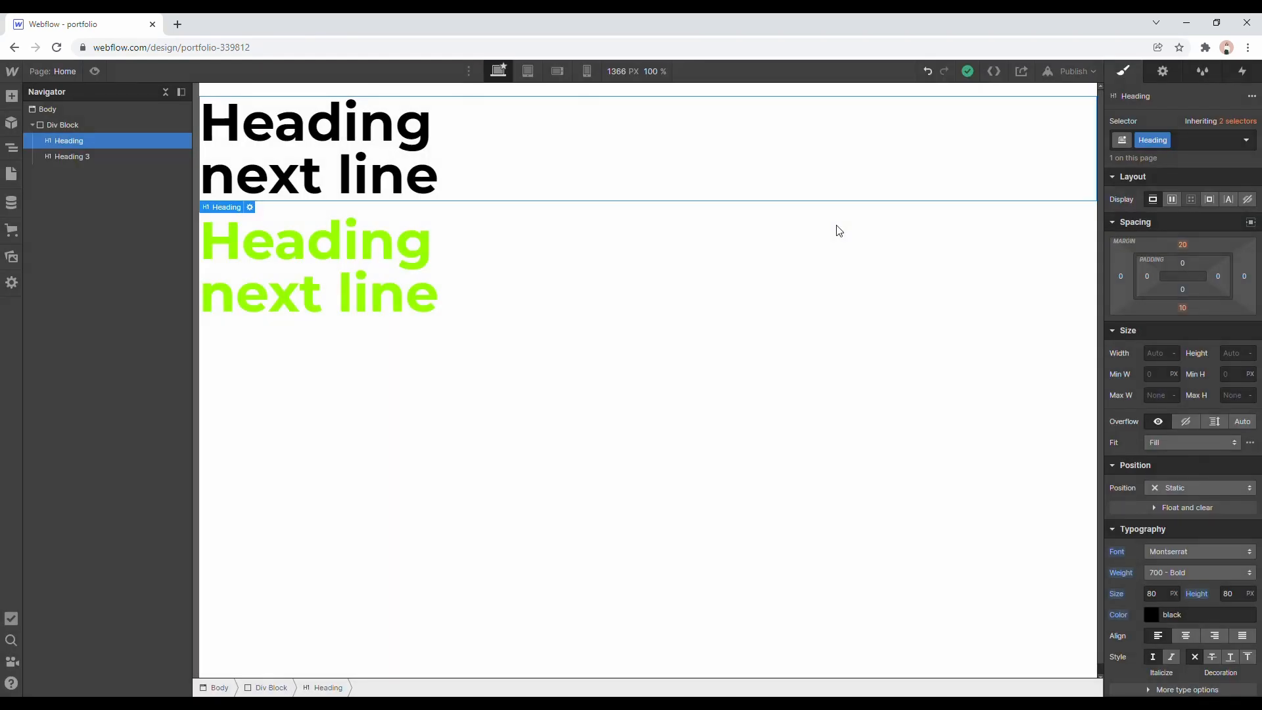
{"action": "left_click", "coordinate": [12, 96]}
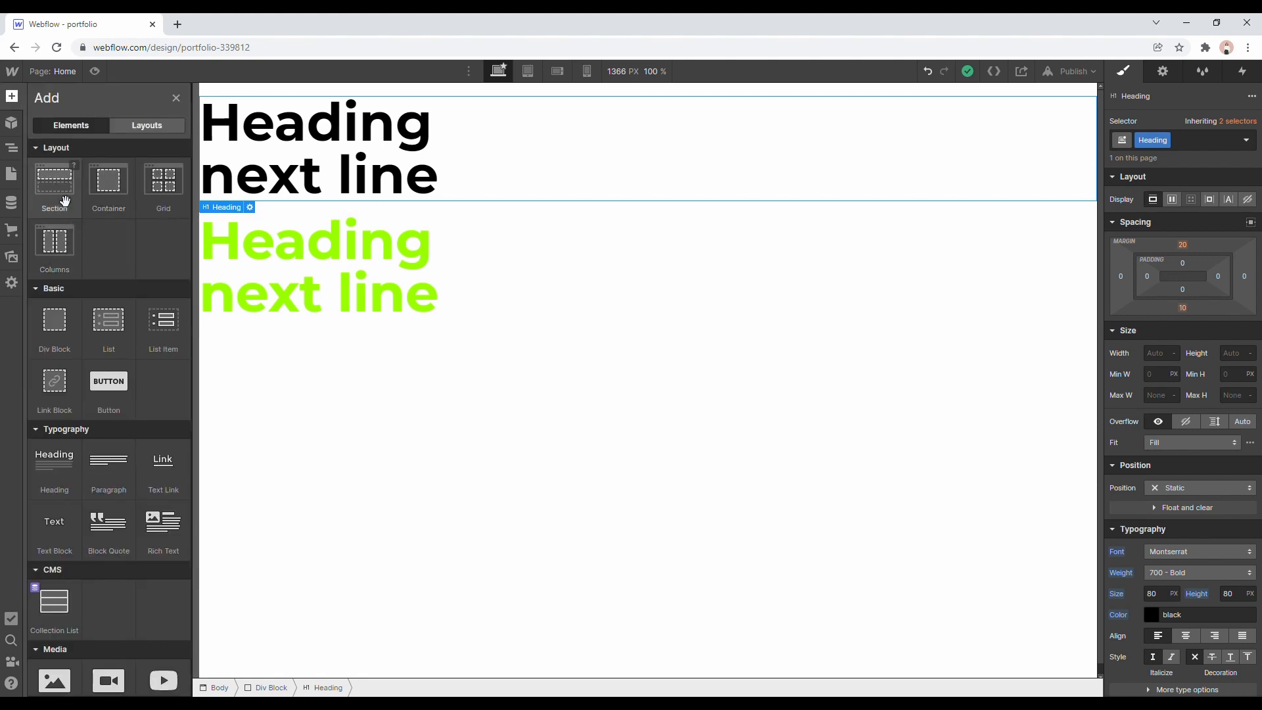
{"action": "left_click", "coordinate": [12, 149]}
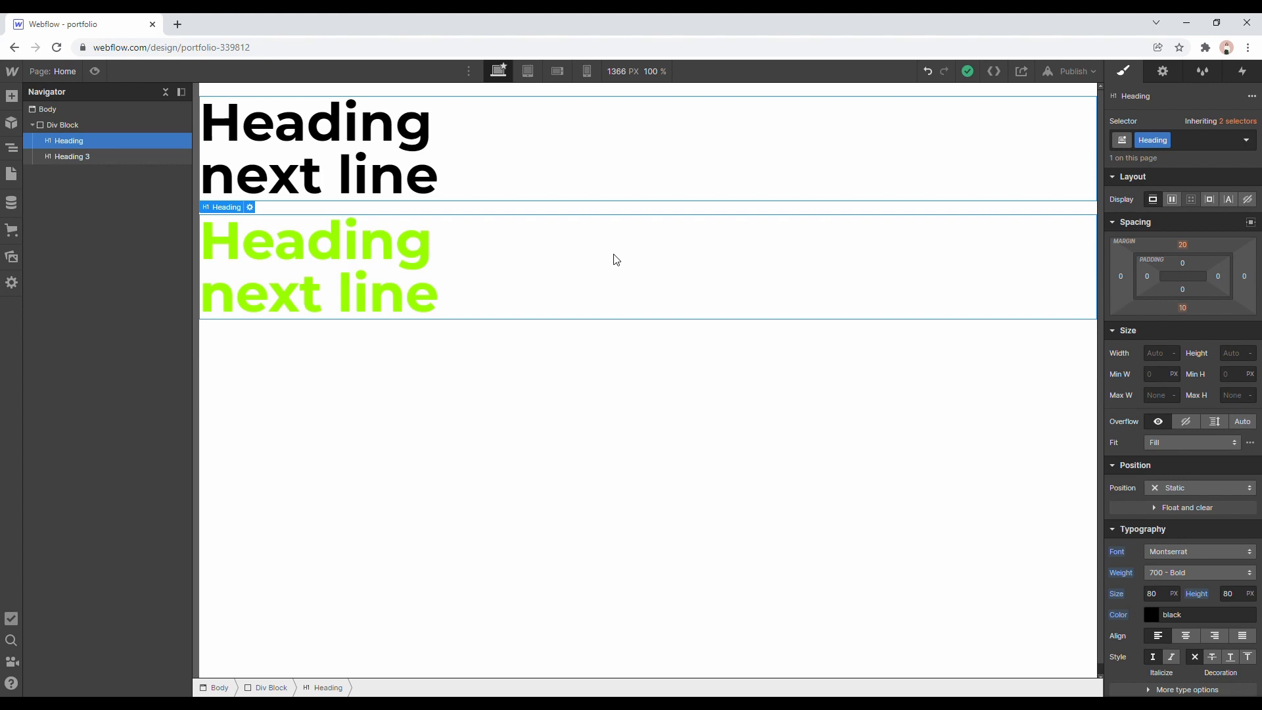
Examine the headings' CSS in the code export preview and compare it with the first heading's style settings.
{"action": "left_click", "coordinate": [997, 74]}
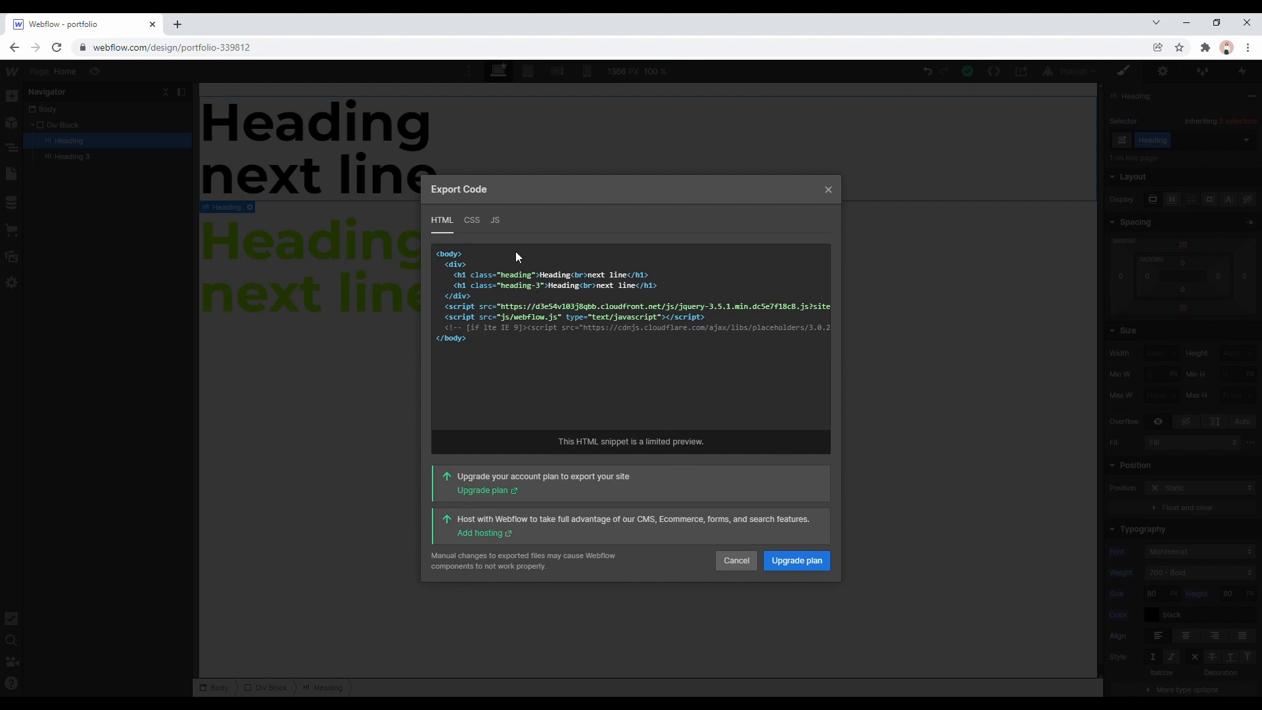
{"action": "left_click", "coordinate": [470, 220]}
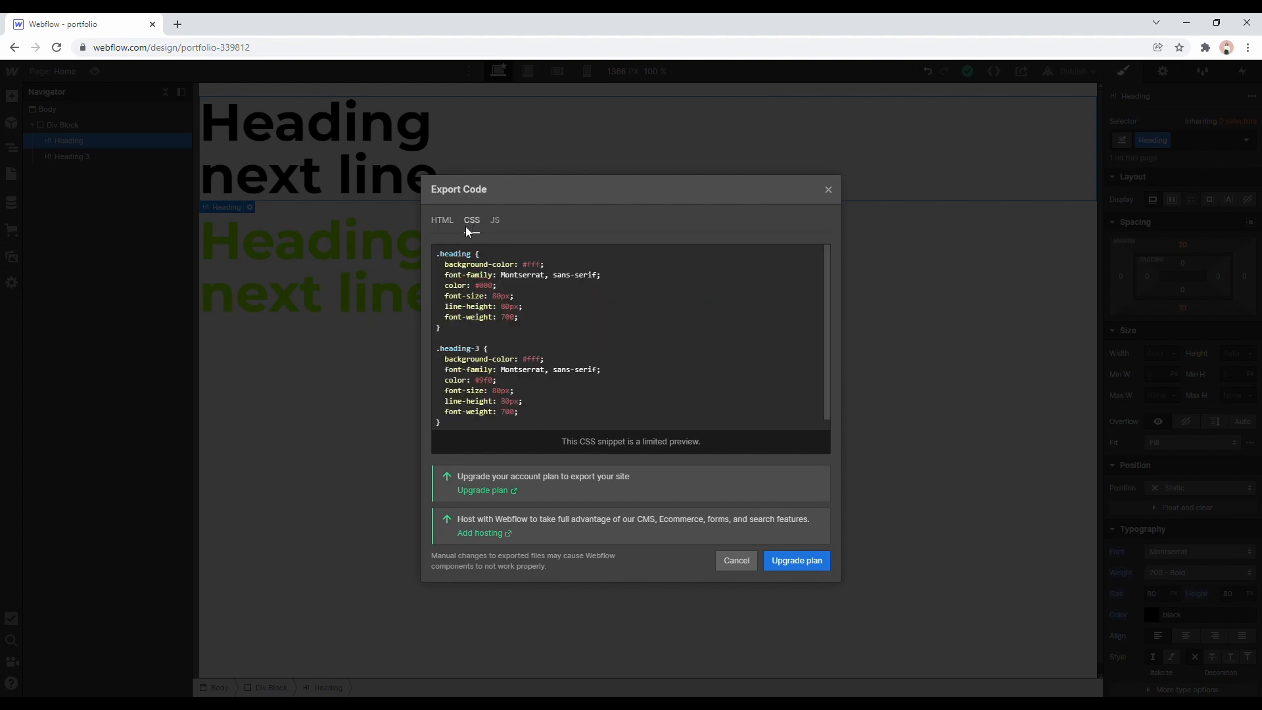
{"action": "scroll", "coordinate": [523, 318], "scroll_direction": "down", "scroll_amount": 3}
{"action": "scroll", "coordinate": [523, 318], "scroll_direction": "up", "scroll_amount": 3}
{"action": "left_click", "coordinate": [831, 189]}
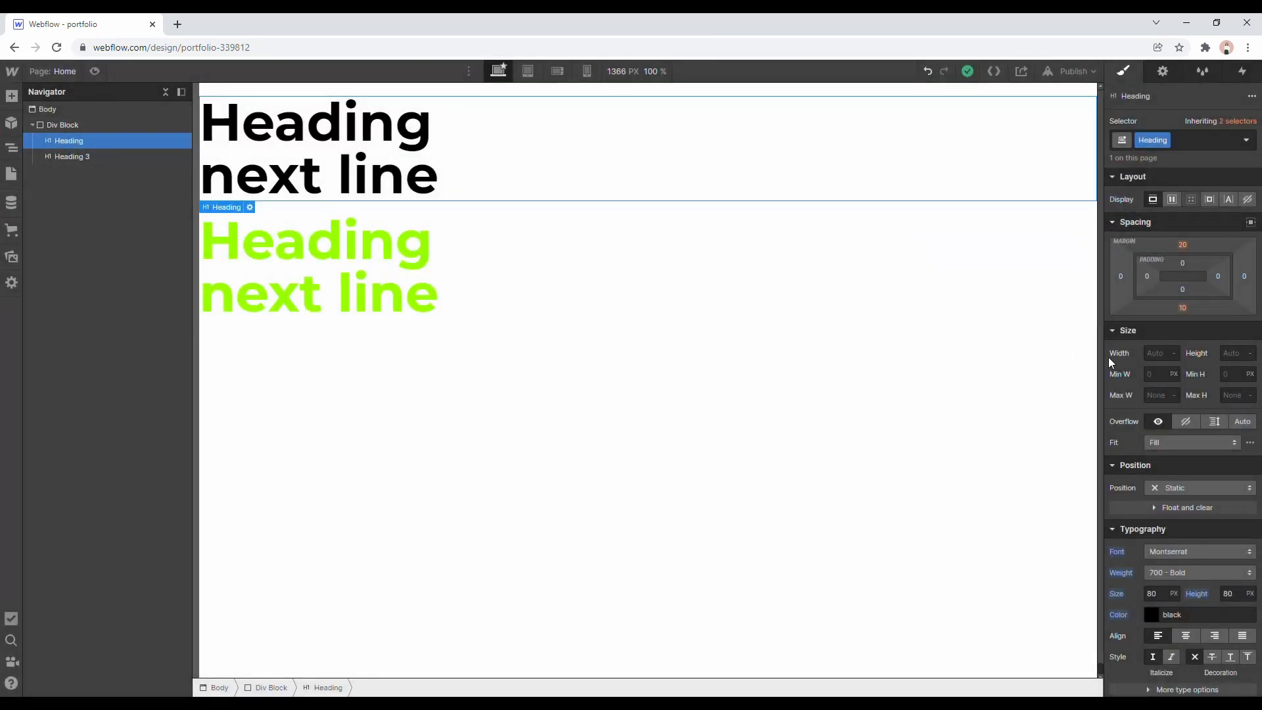
{"action": "scroll", "coordinate": [1214, 469], "scroll_direction": "down", "scroll_amount": 3}
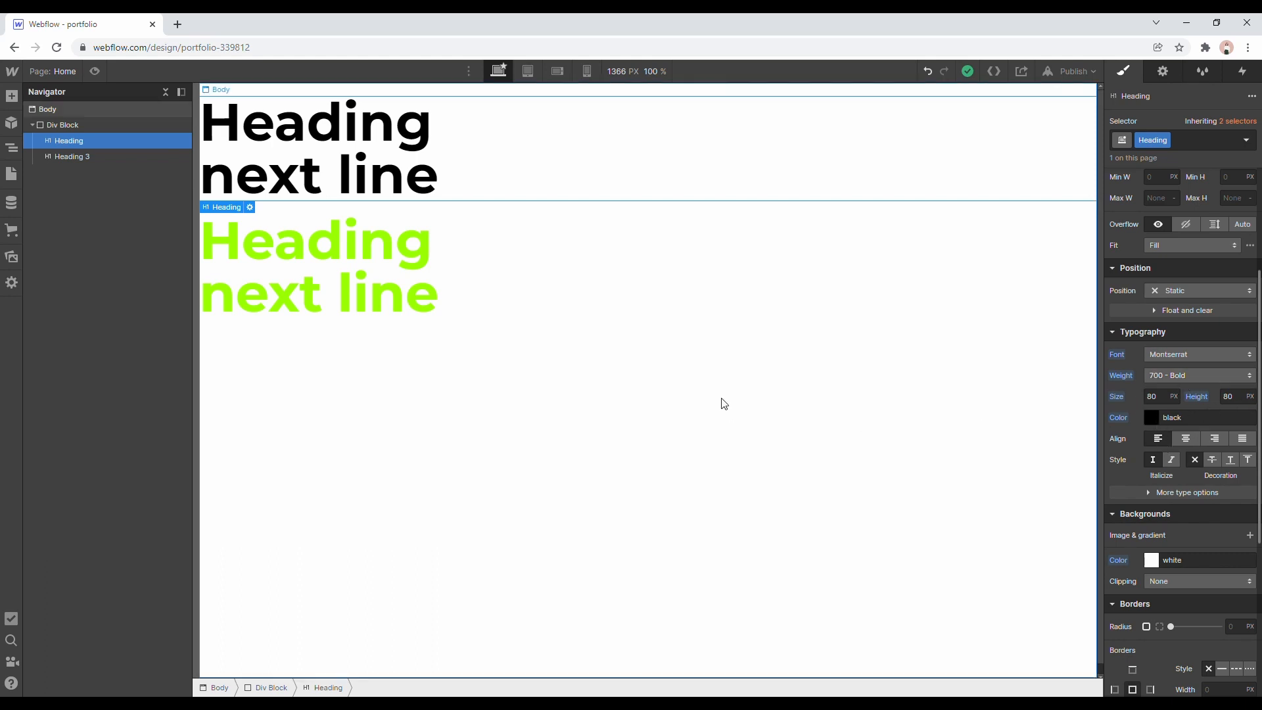
{"action": "left_click", "coordinate": [998, 75]}
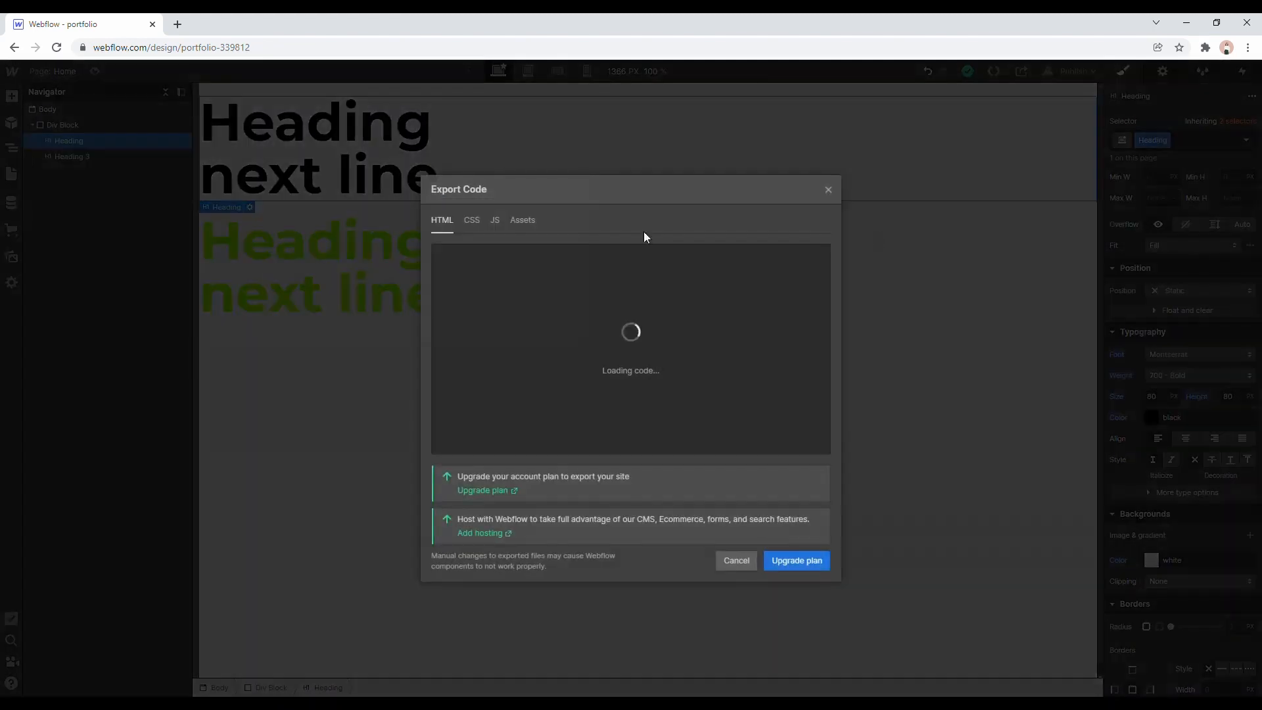
{"action": "left_click", "coordinate": [472, 220]}
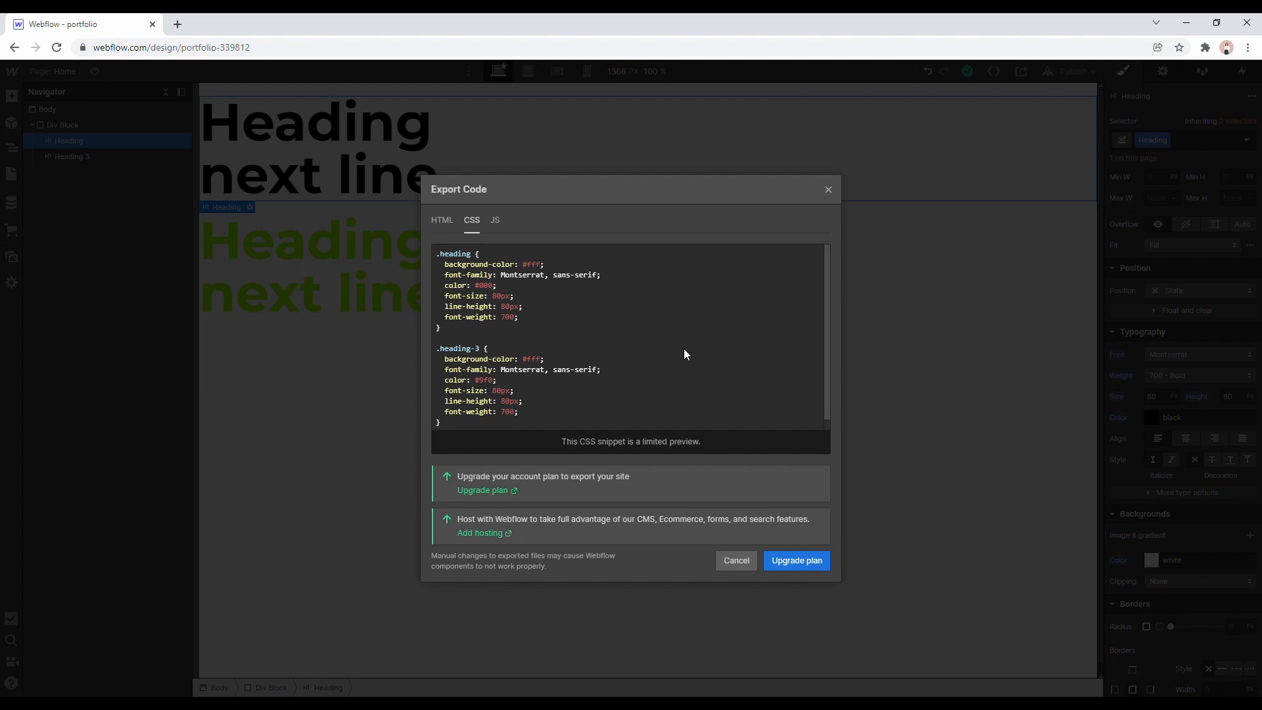
{"action": "left_click", "coordinate": [750, 561]}
Look at the project sharing options and the publish destinations without publishing the site.
{"action": "left_click", "coordinate": [1022, 71]}
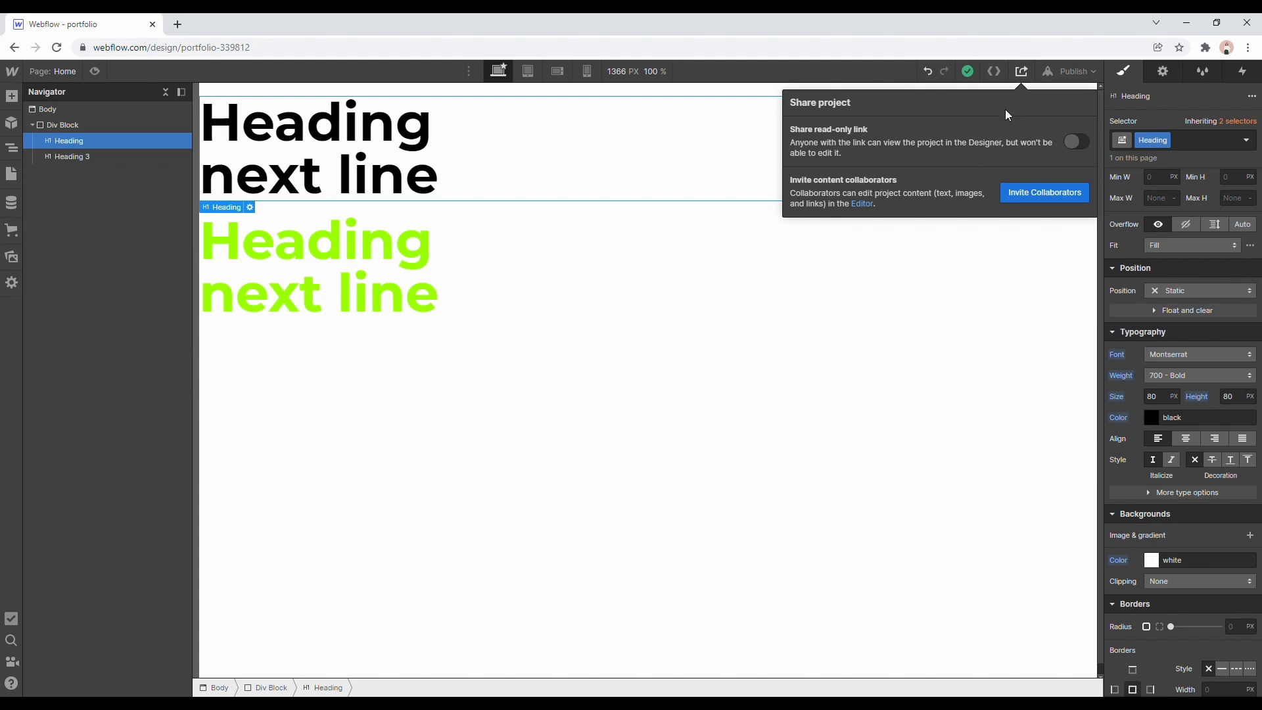
{"action": "left_click", "coordinate": [1095, 69]}
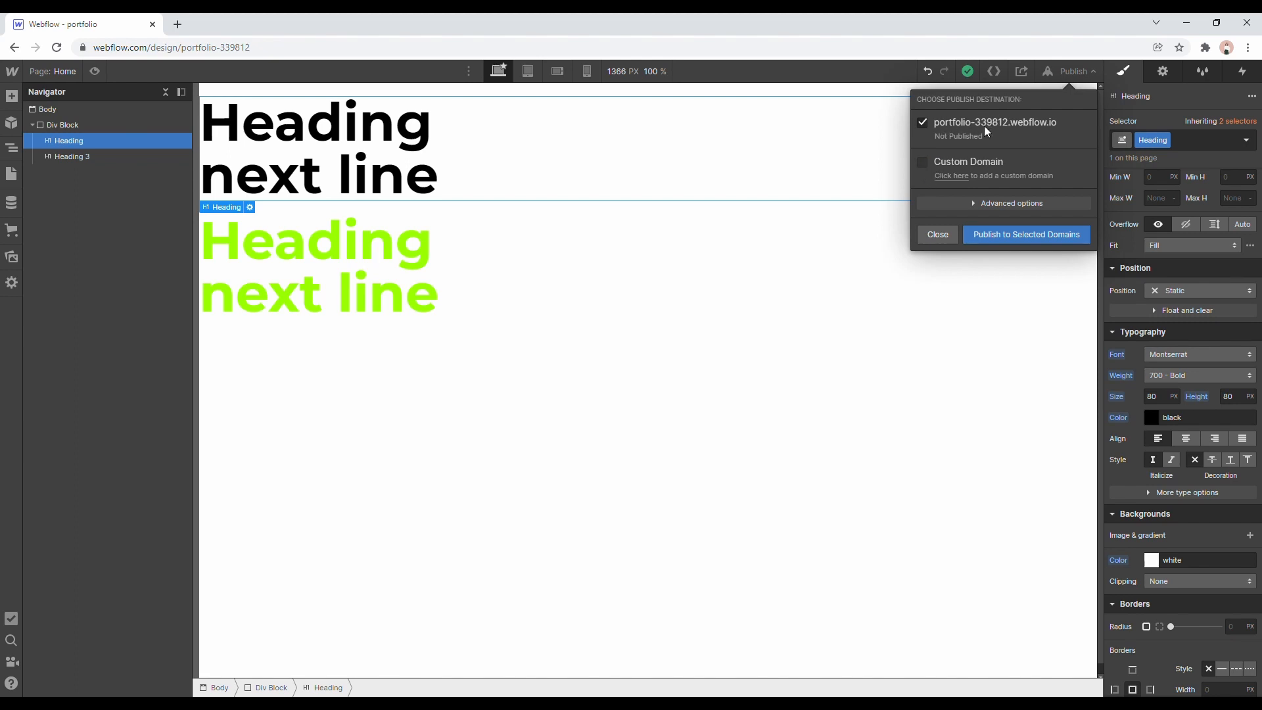
{"action": "left_click", "coordinate": [935, 238]}
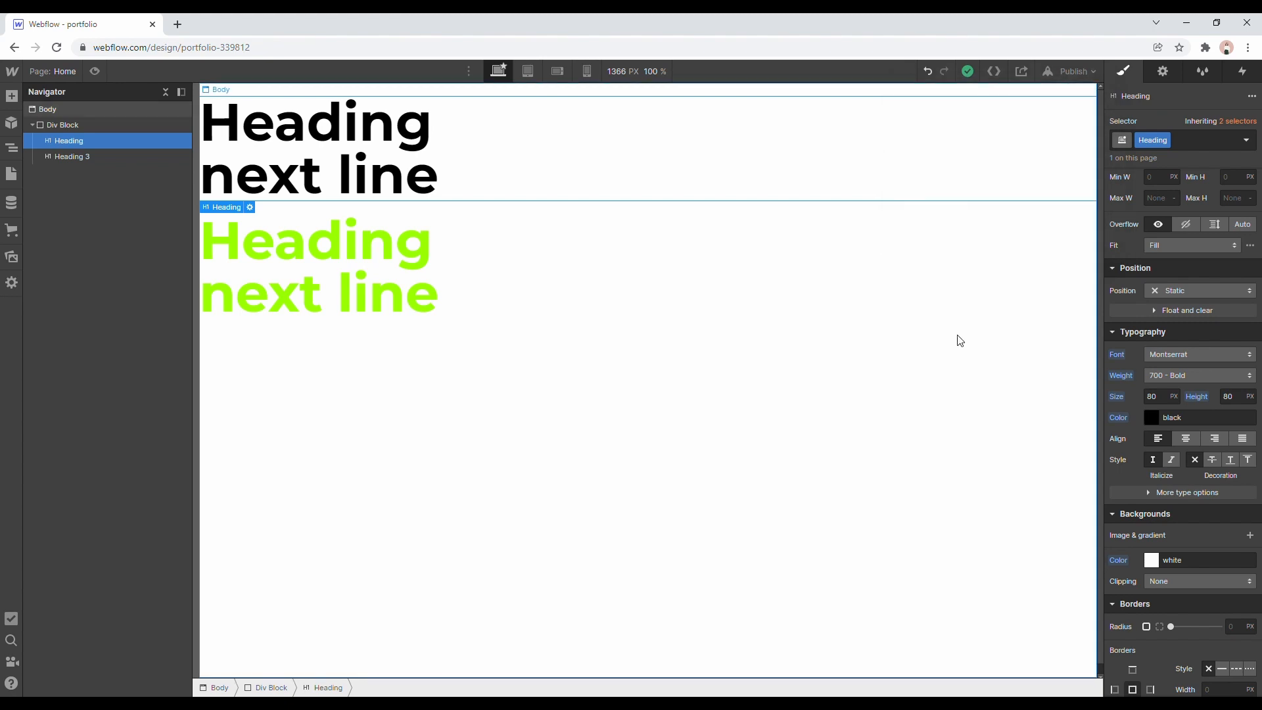